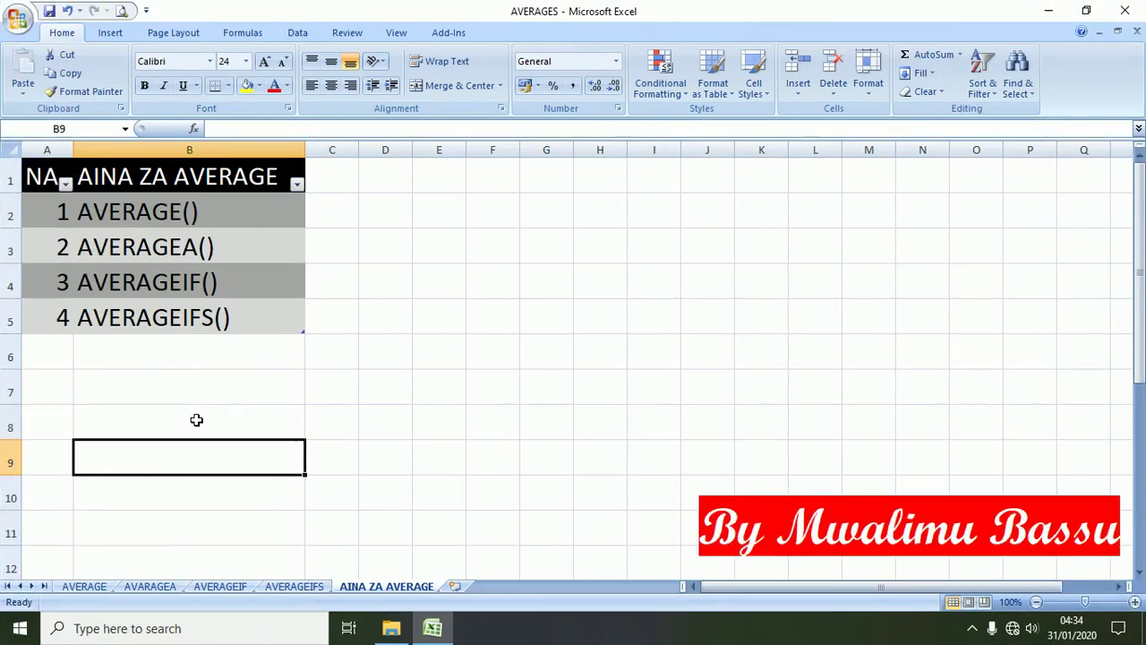
# Switch from the function list to the AVERAGE class results sheet and select cell L4
pyautogui.doubleClick(175, 418)
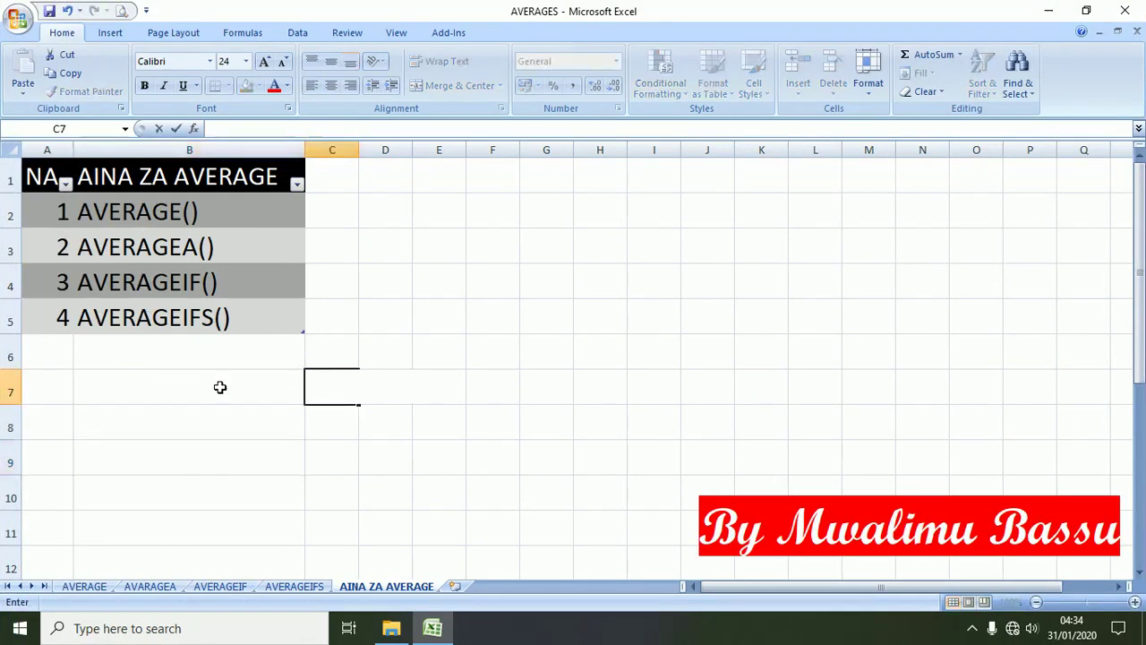
pyautogui.press('Escape')
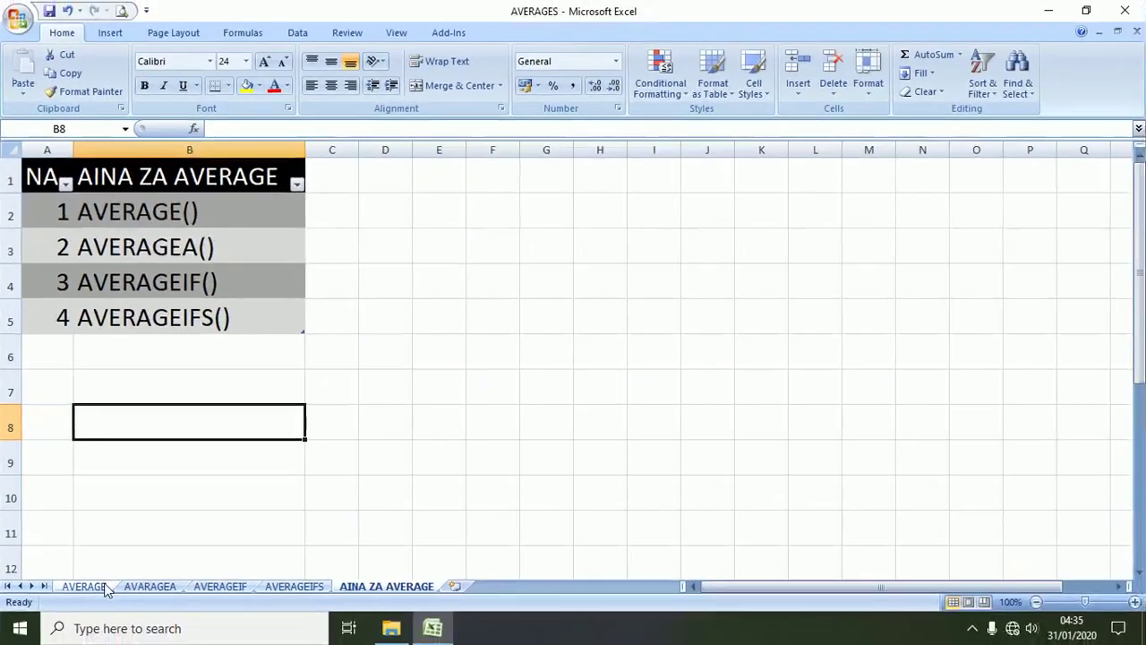
pyautogui.click(90, 587)
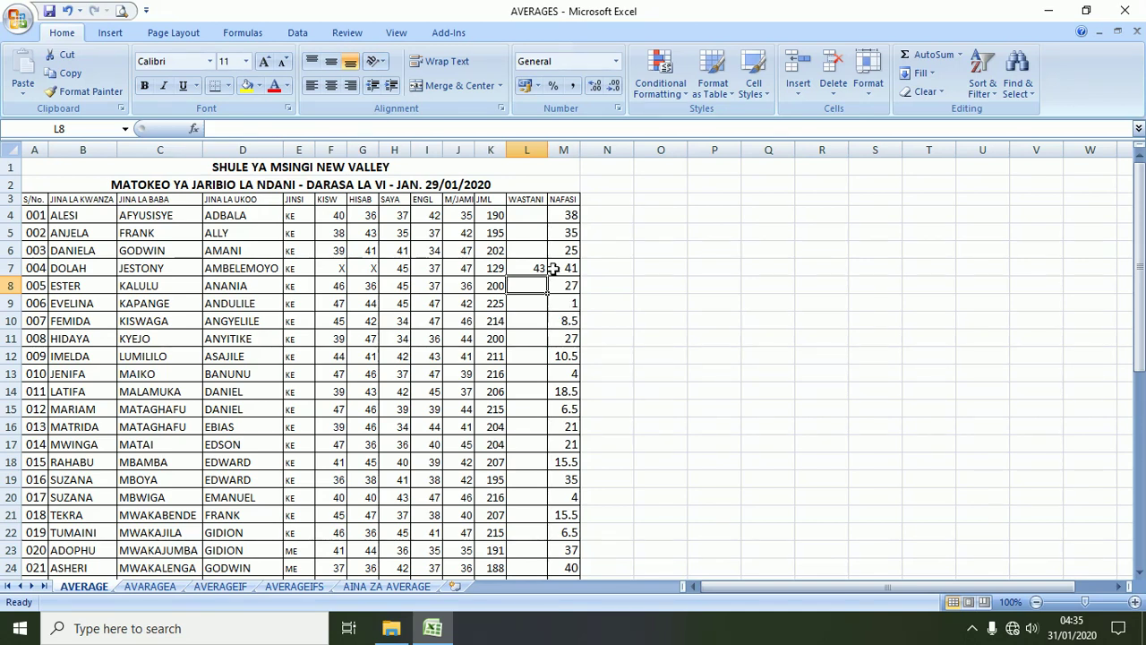
pyautogui.click(531, 217)
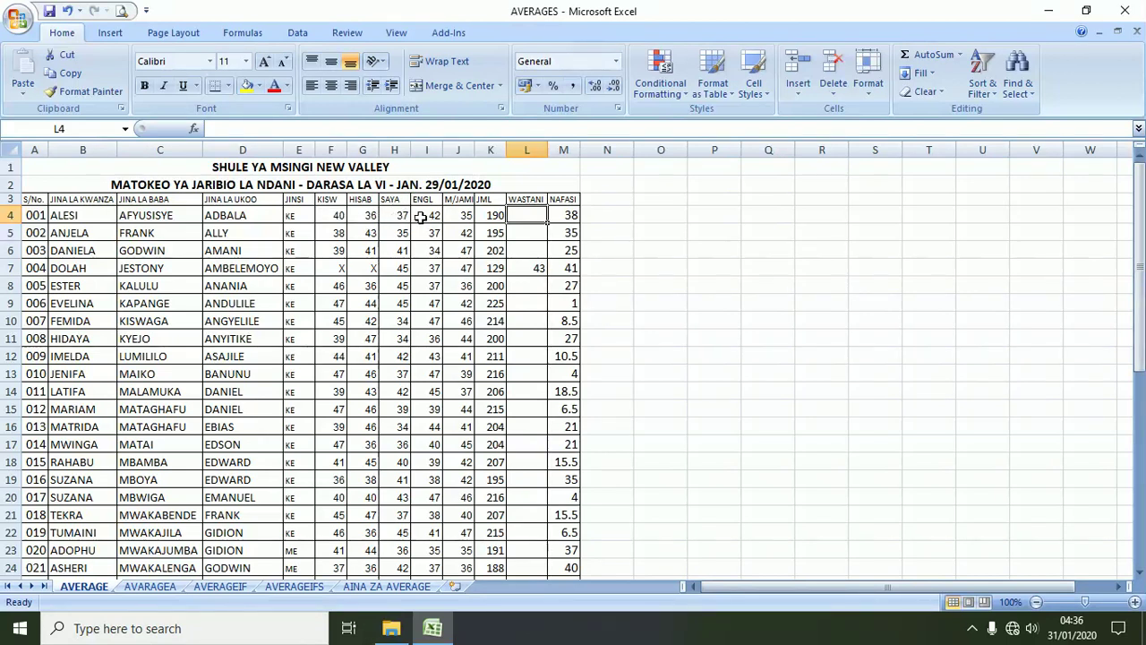
# Enter =AVERAGE(F4:J4) in L4 so student 001's average shows 38
pyautogui.click(528, 216)
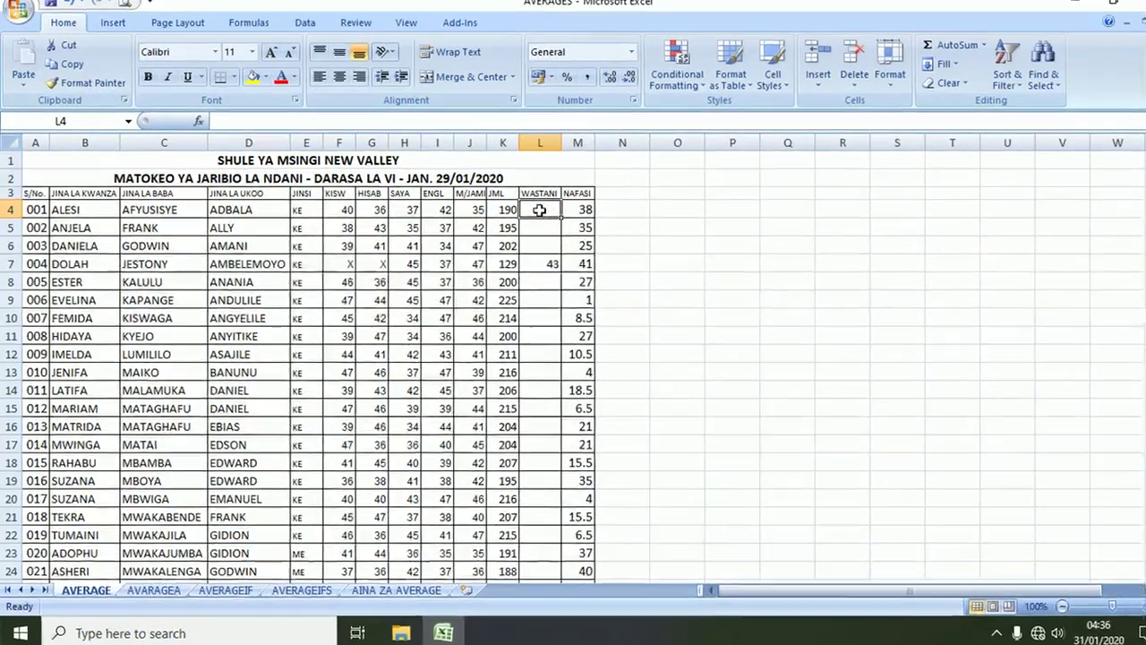
pyautogui.write('=AVE')
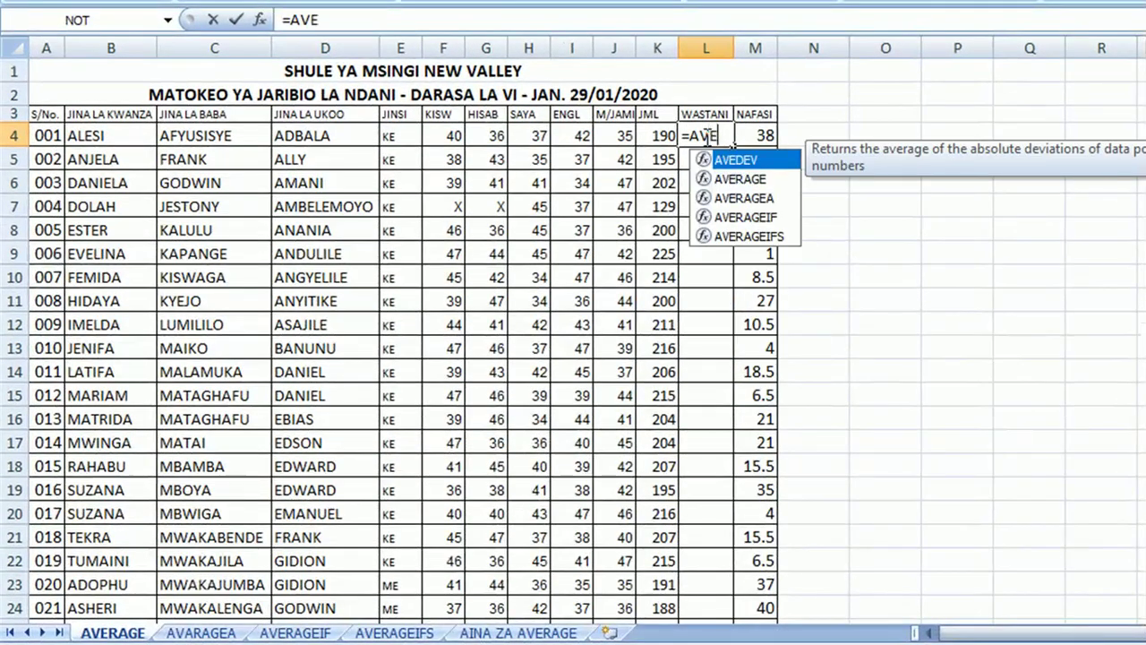
pyautogui.write('RAGE)')
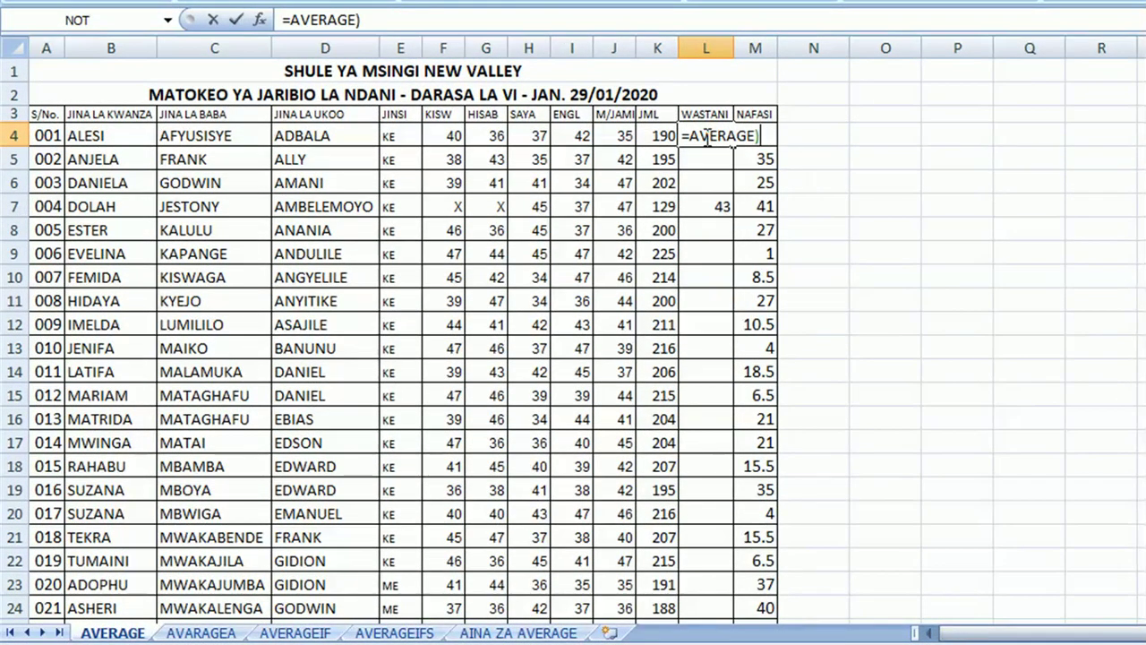
pyautogui.press('BackSpace')
pyautogui.write('(')
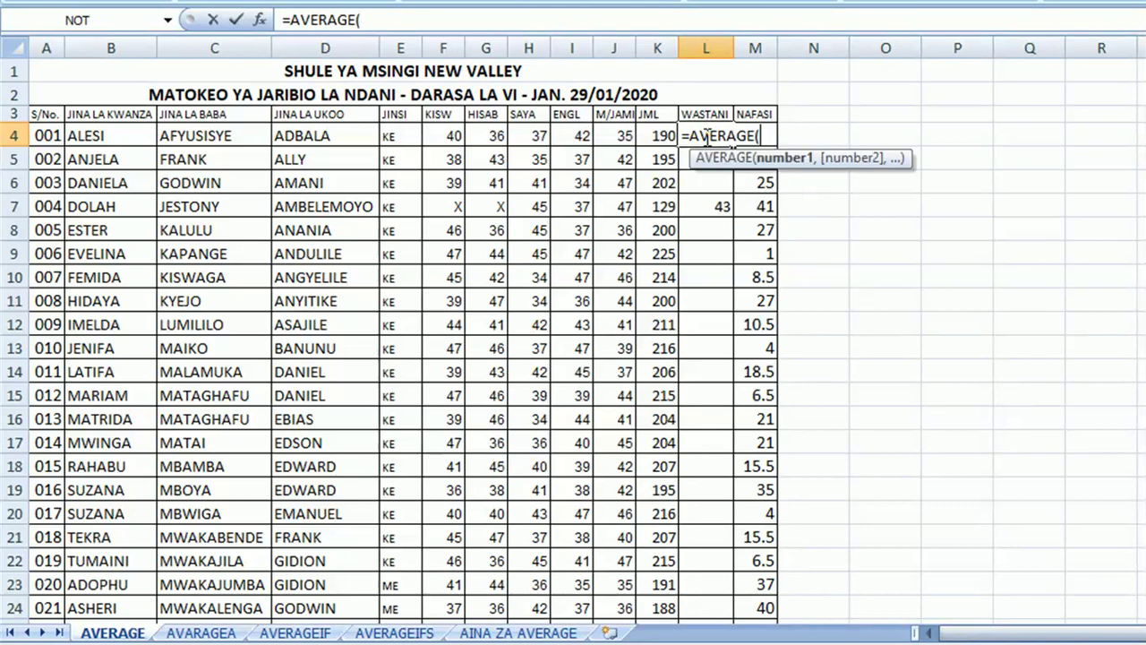
pyautogui.click(446, 137)
pyautogui.moveTo(630, 136); pyautogui.dragTo(623, 145)
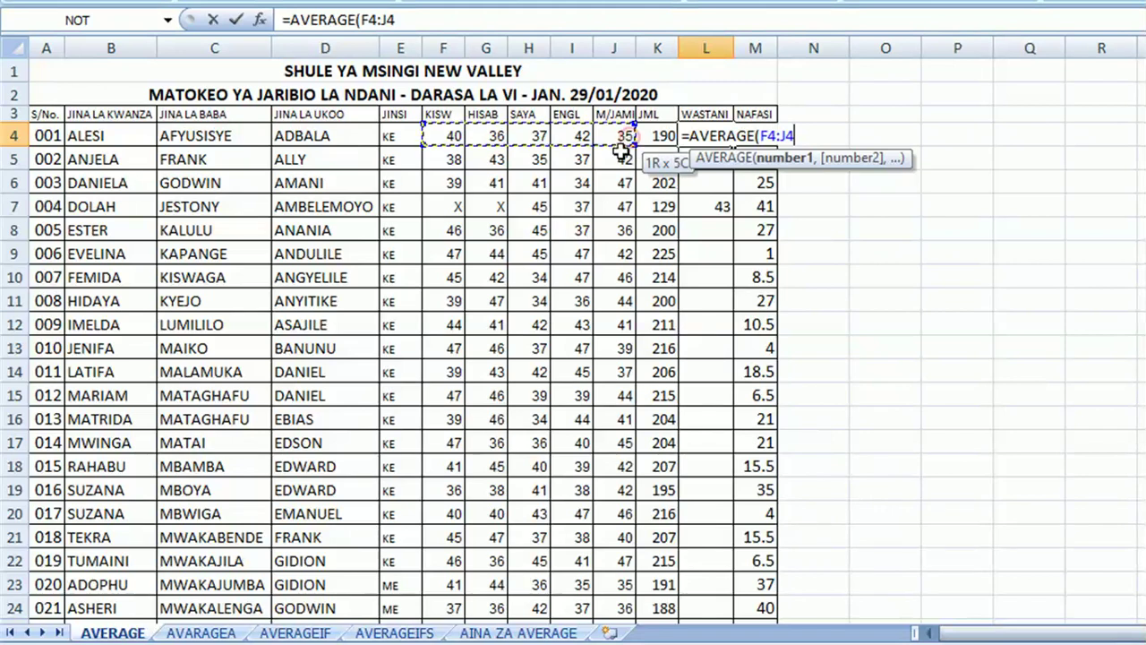
pyautogui.write(')')
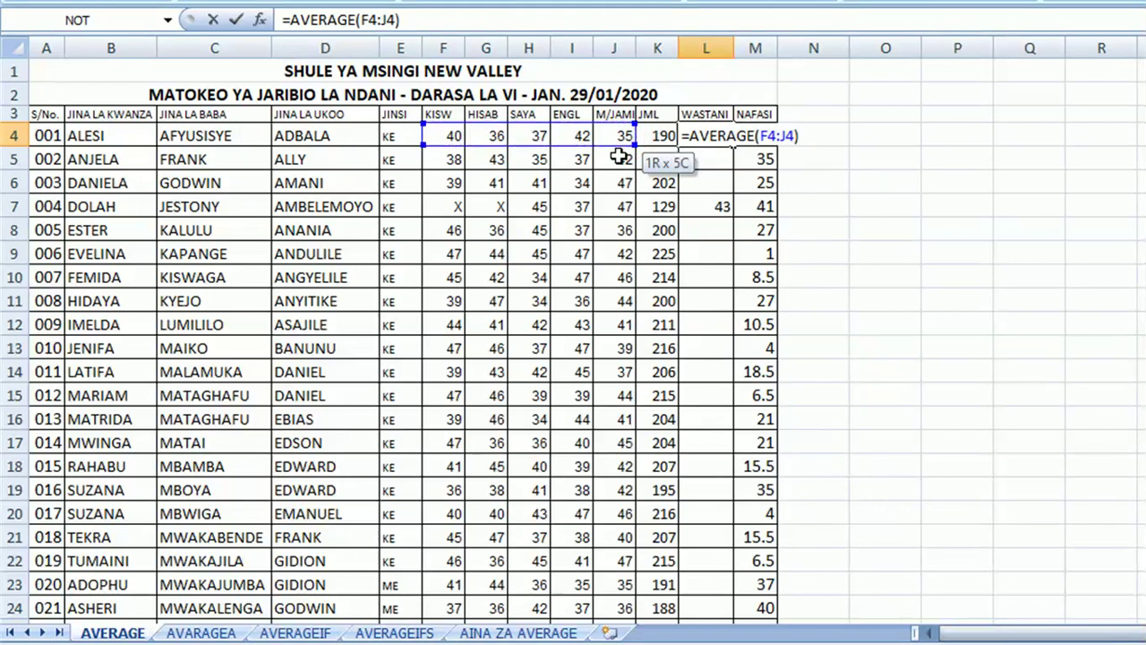
pyautogui.press('Return')
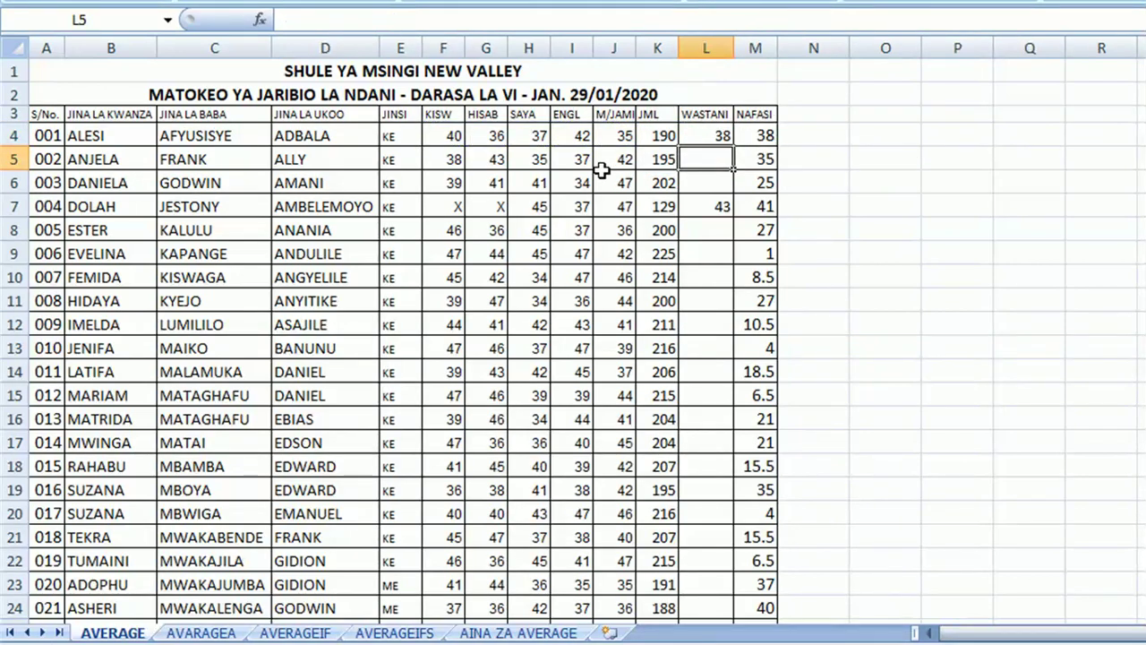
pyautogui.click(707, 136)
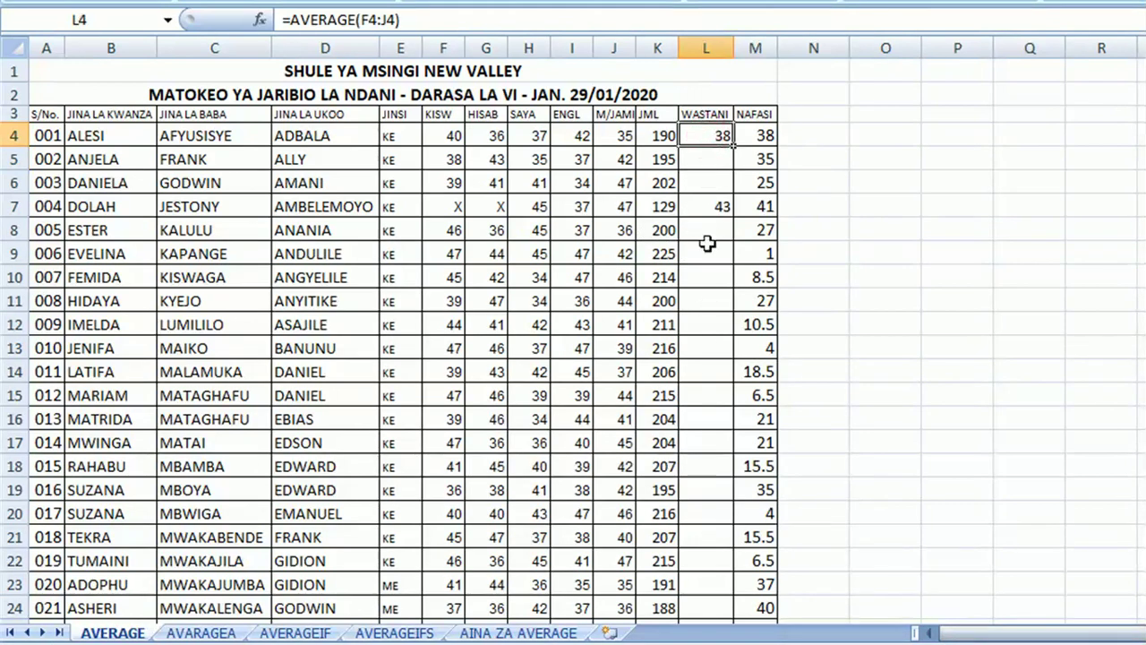
# Copy L4's average formula down through L44 and return to the top of the sheet
pyautogui.moveTo(734, 144); pyautogui.dragTo(716, 568)
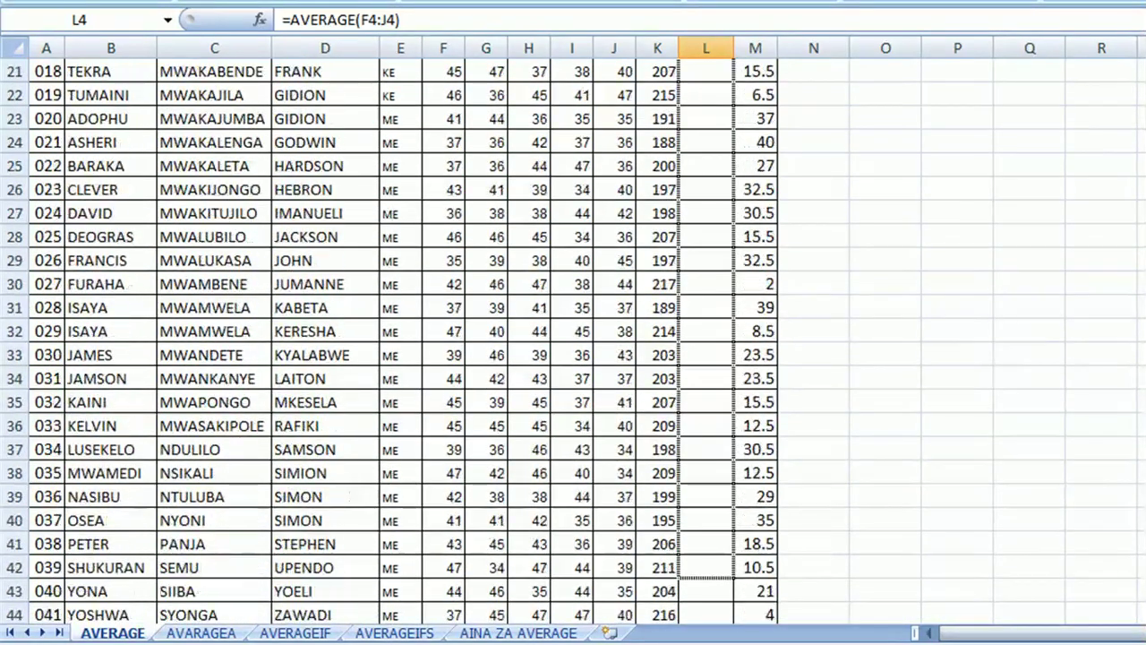
pyautogui.moveTo(717, 568); pyautogui.dragTo(714, 580)
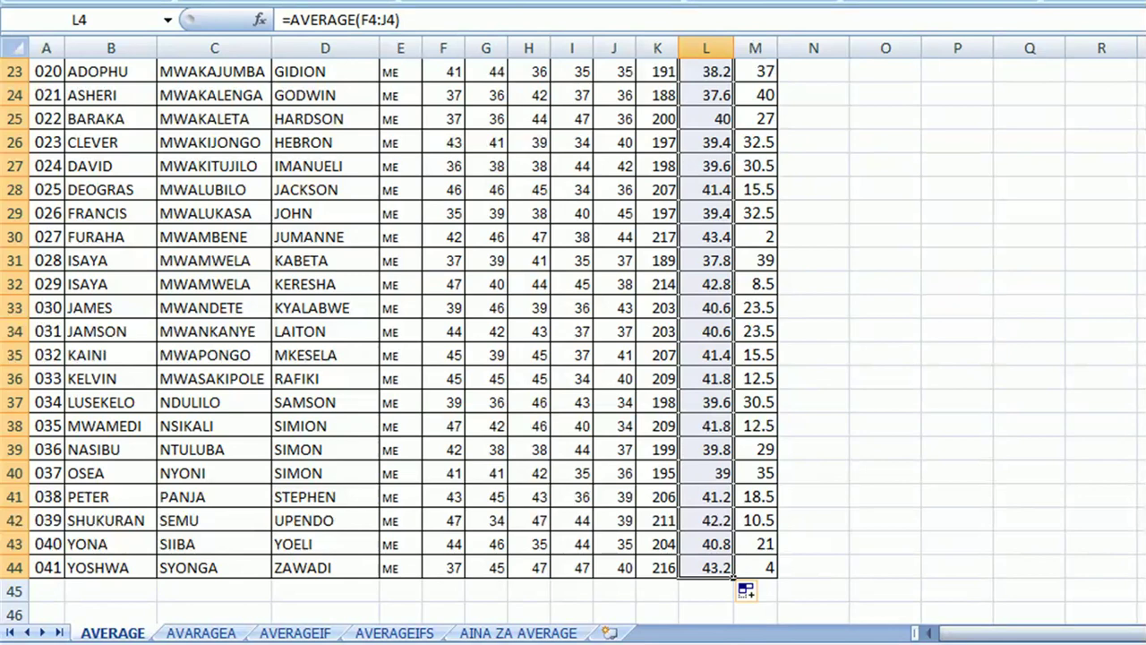
pyautogui.scroll(7, 909, 117)
pyautogui.scroll(1, 909, 117)
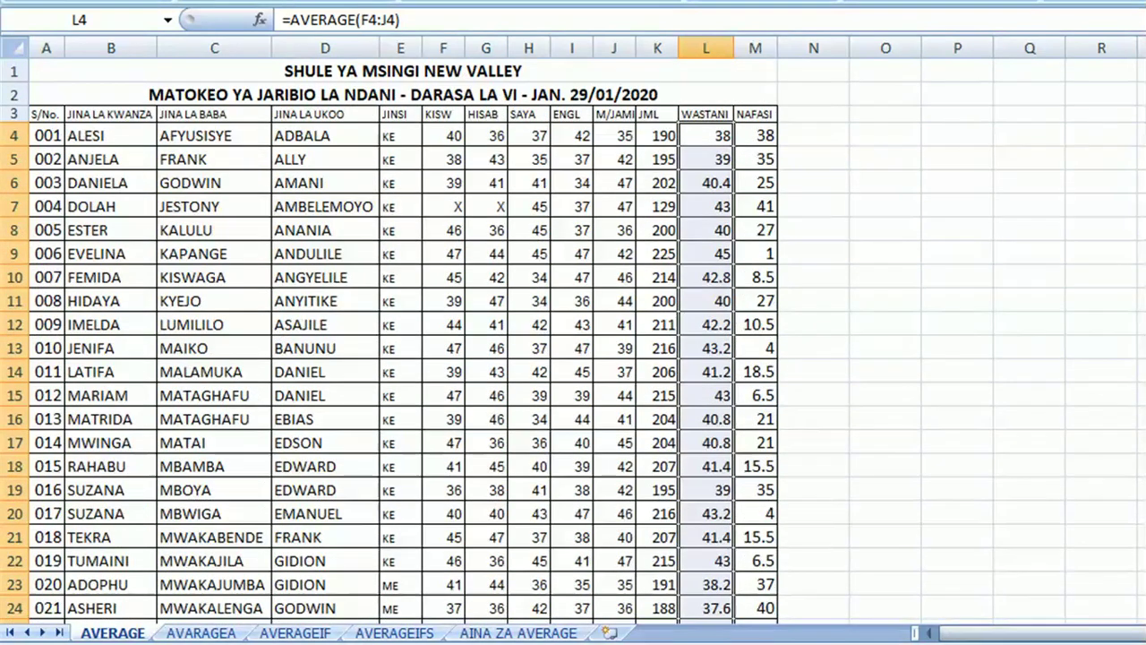
pyautogui.click(721, 134)
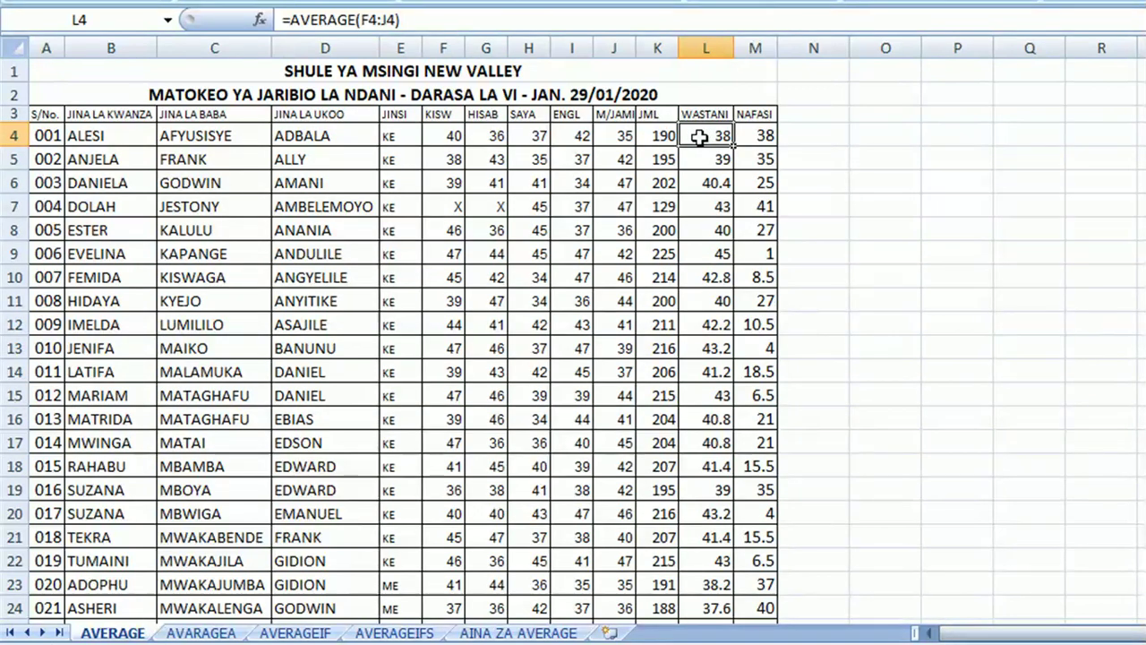
pyautogui.moveTo(459, 135); pyautogui.dragTo(614, 136)
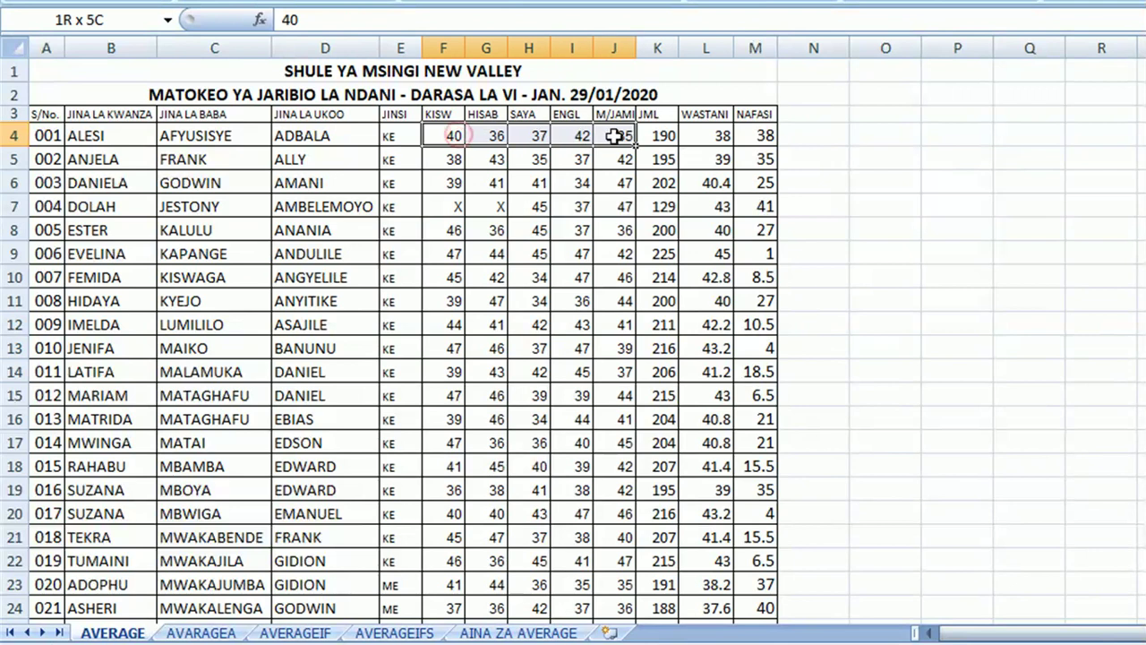
pyautogui.press('Delete')
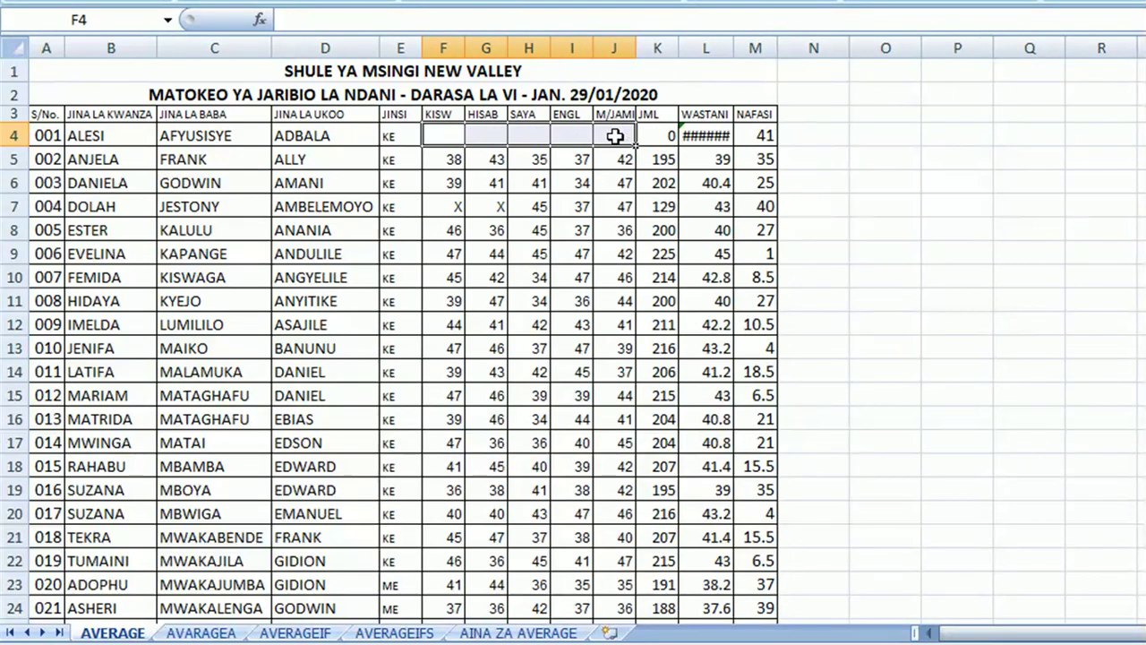
pyautogui.click(705, 135)
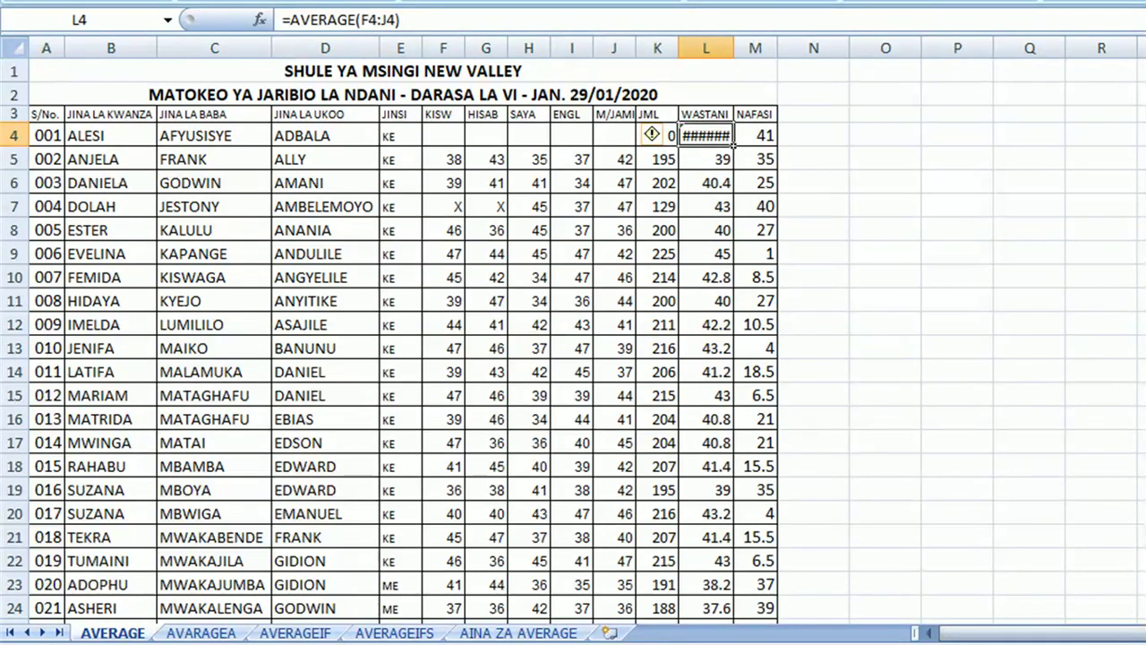
pyautogui.hotkey('ctrl', 'z')
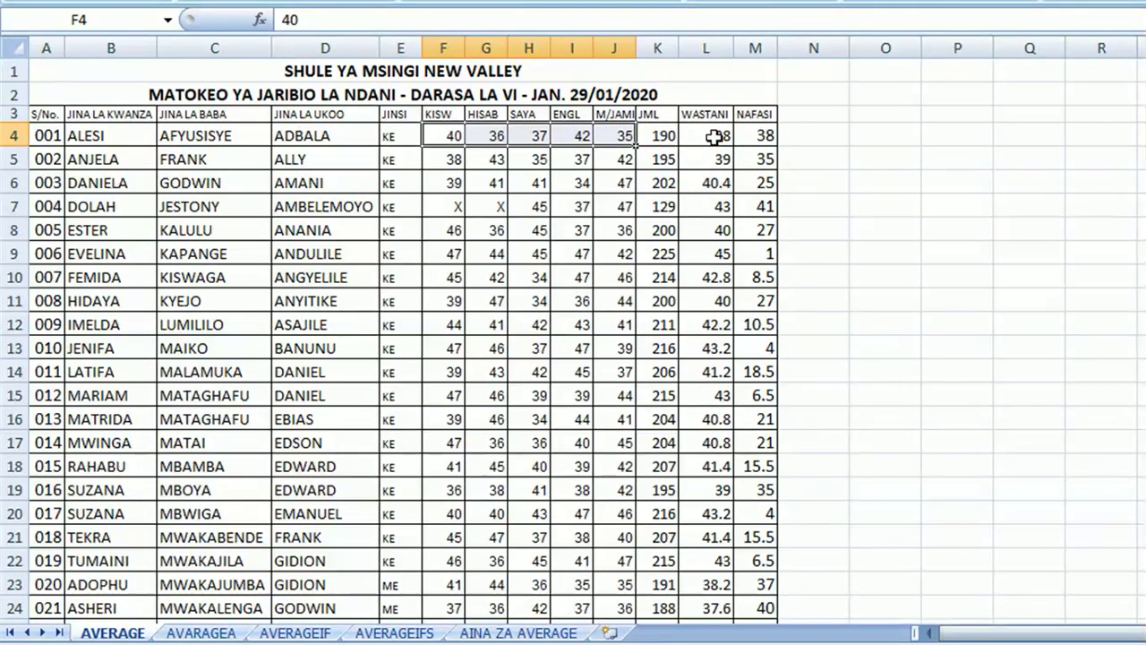
pyautogui.click(711, 139)
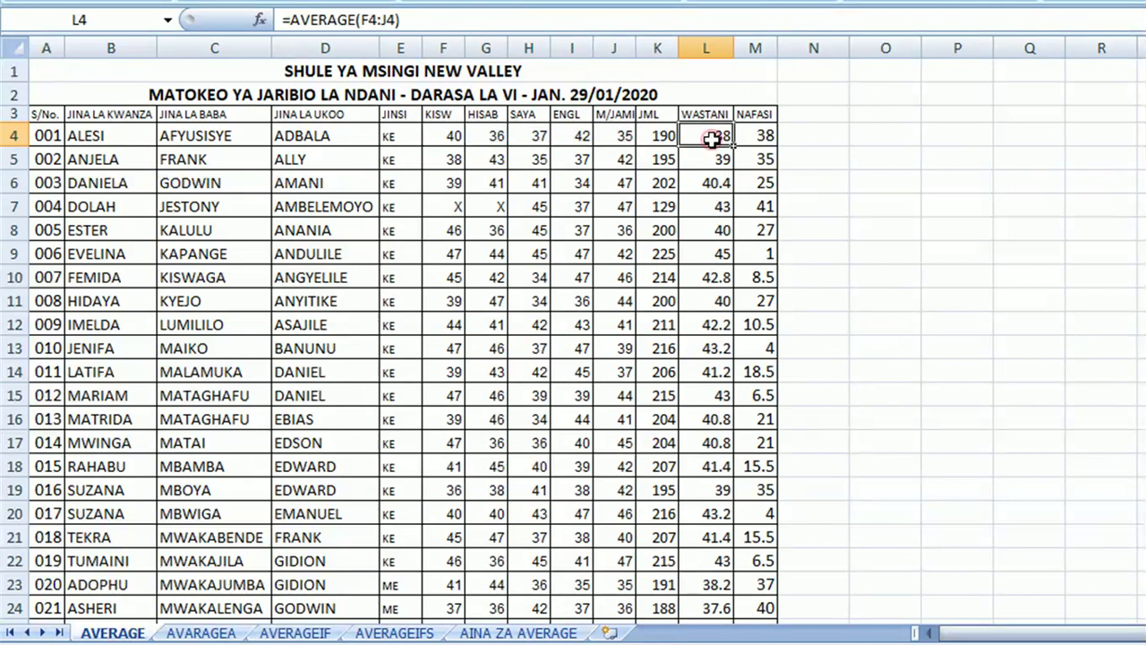
# Change L4 to =ROUND(AVERAGE(F4:J4),0) to round the average to whole numbers
pyautogui.doubleClick(711, 139)
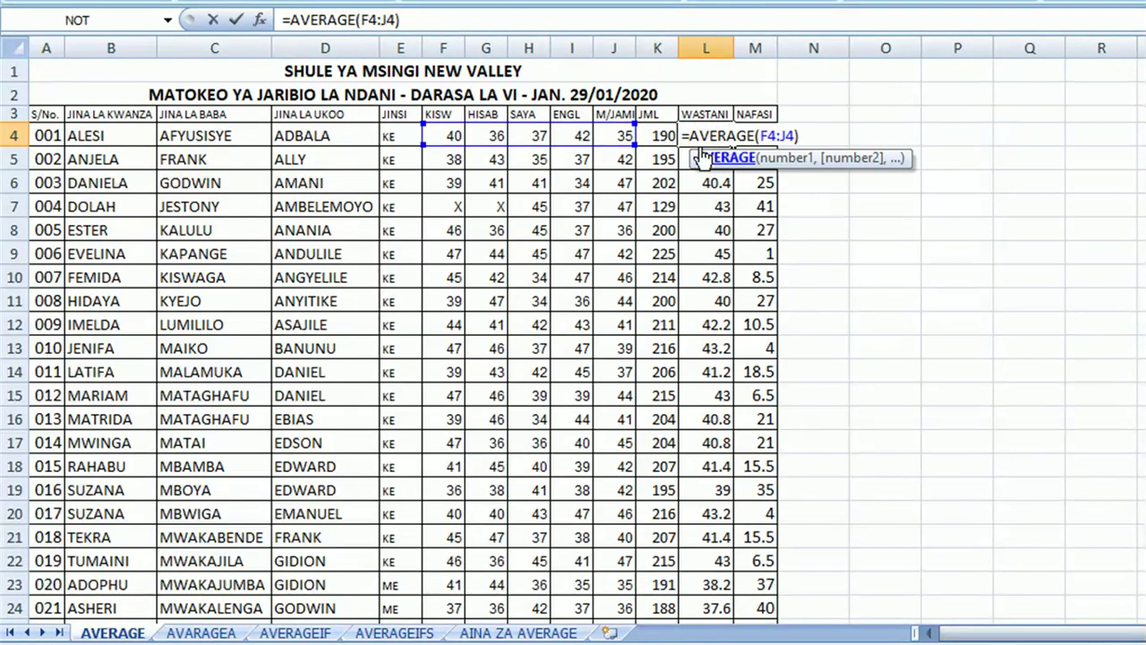
pyautogui.click(688, 136)
pyautogui.write('ROUND(')
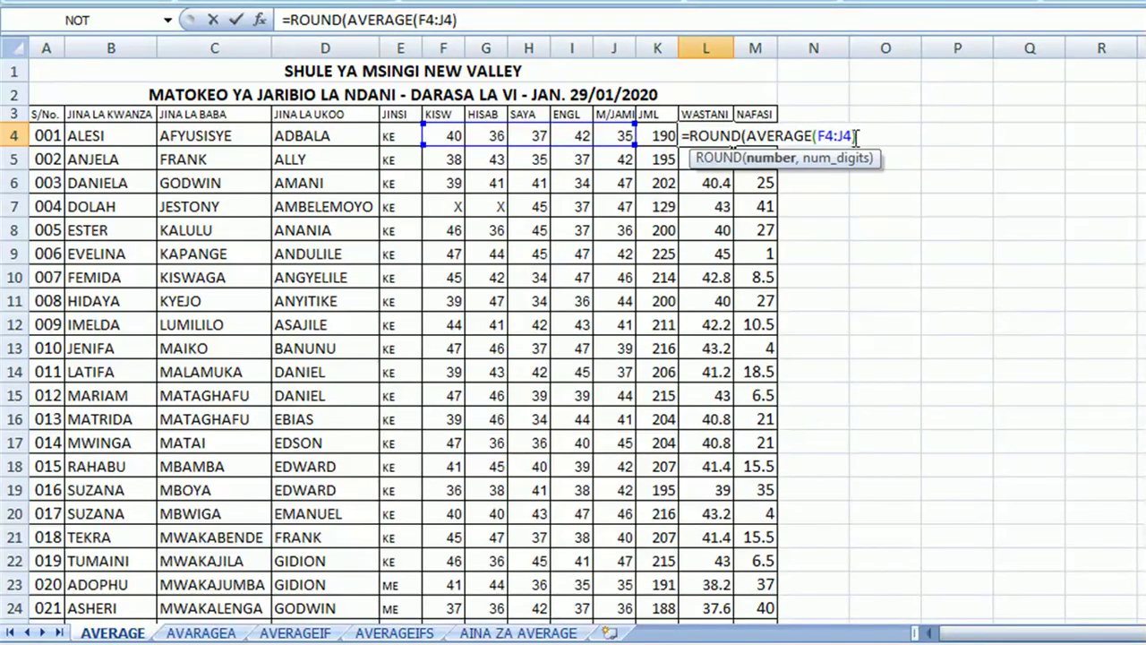
pyautogui.write('),')
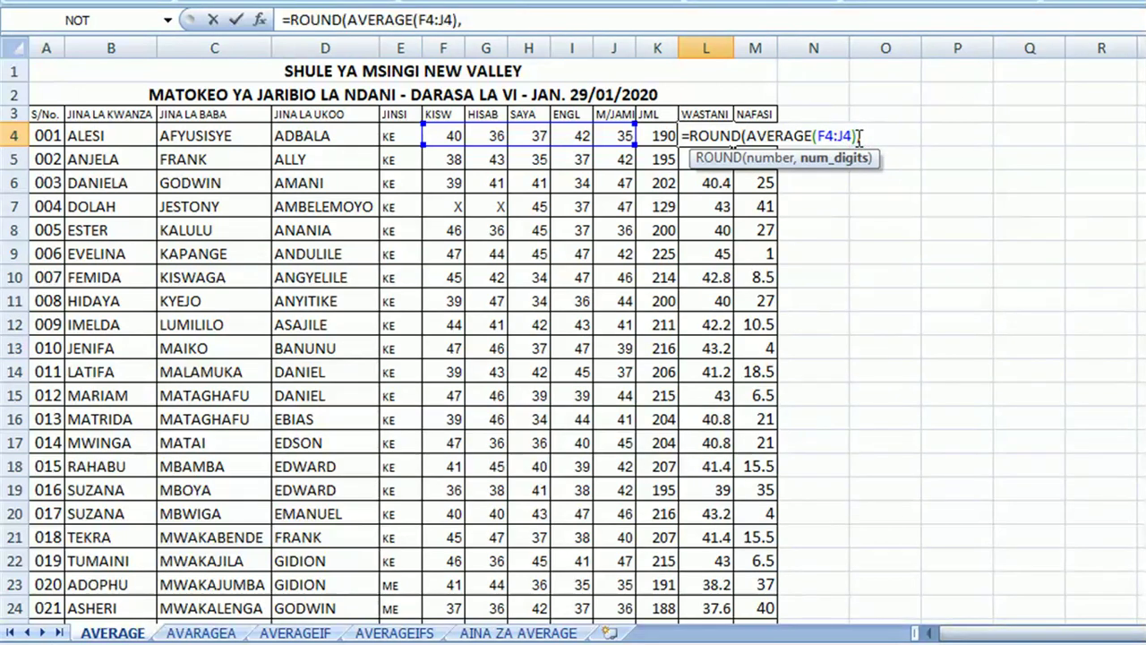
pyautogui.write('0')
pyautogui.press('BackSpace')
pyautogui.write('2')
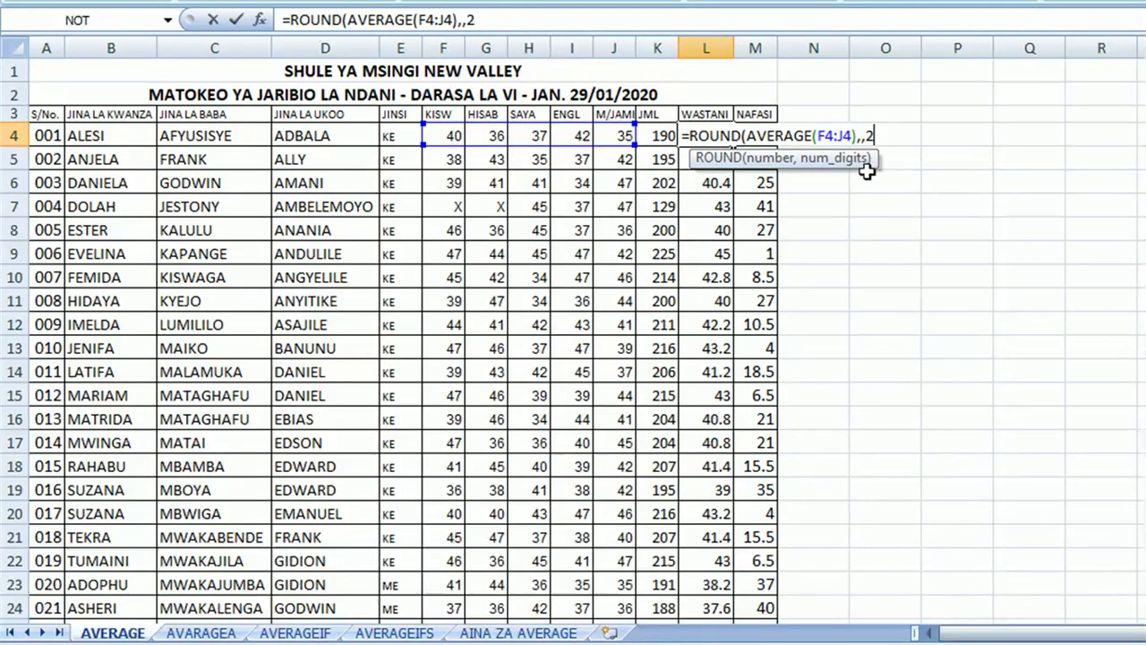
pyautogui.press('BackSpace')
pyautogui.press('BackSpace')
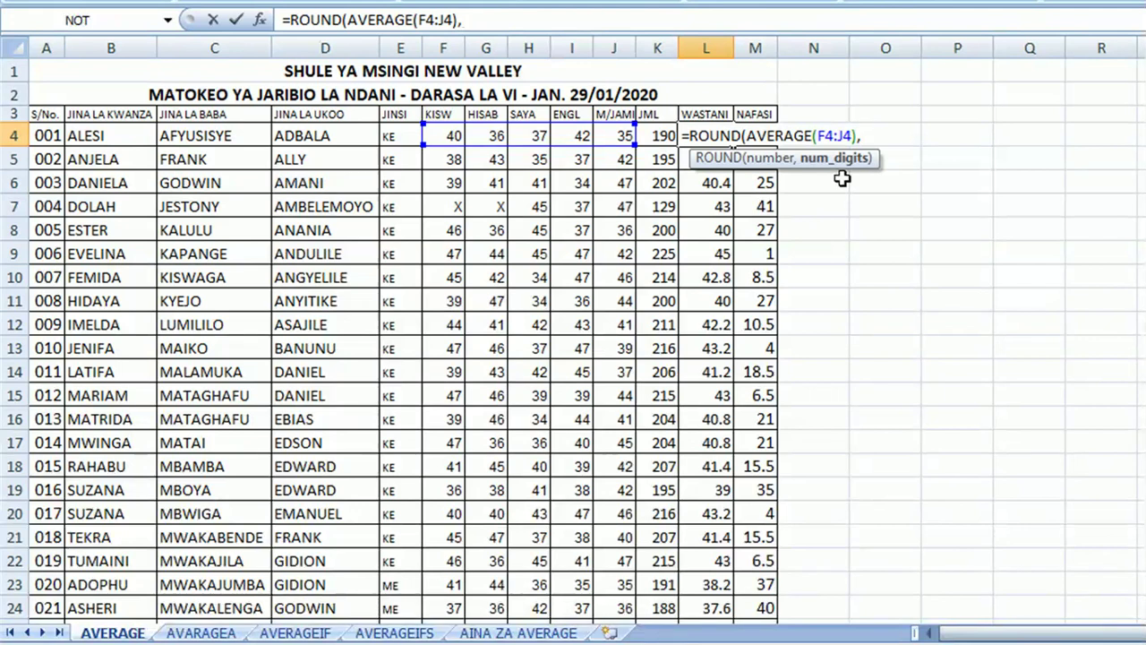
pyautogui.write('0')
pyautogui.press('Return')
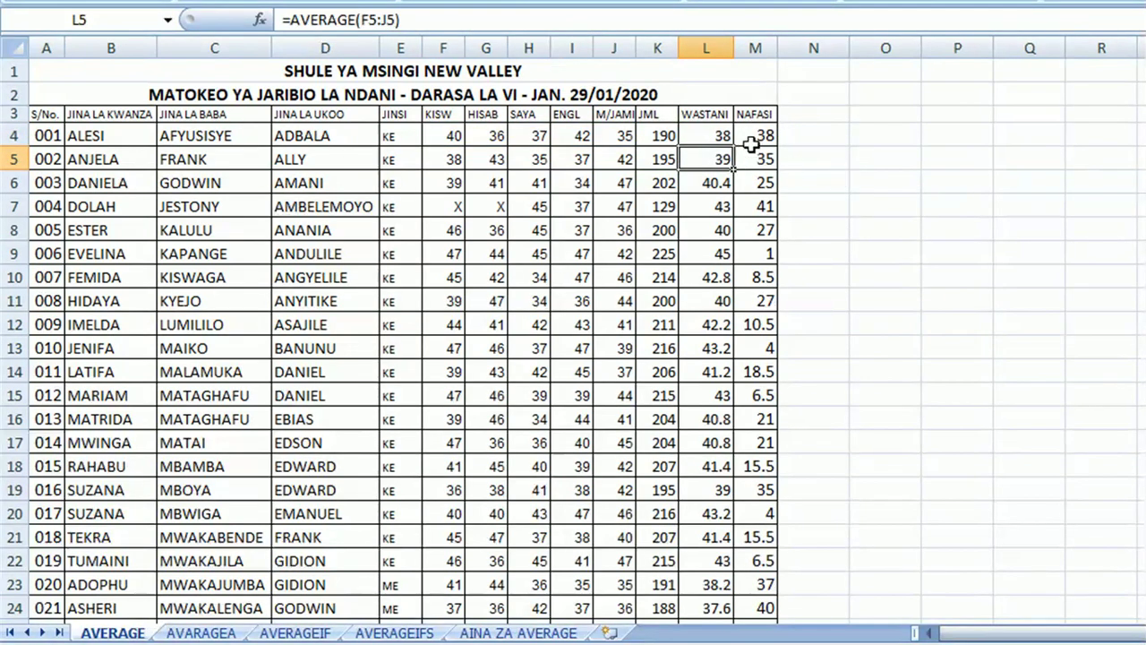
# Fill the rounded average formula down column L to L24
pyautogui.click(723, 134)
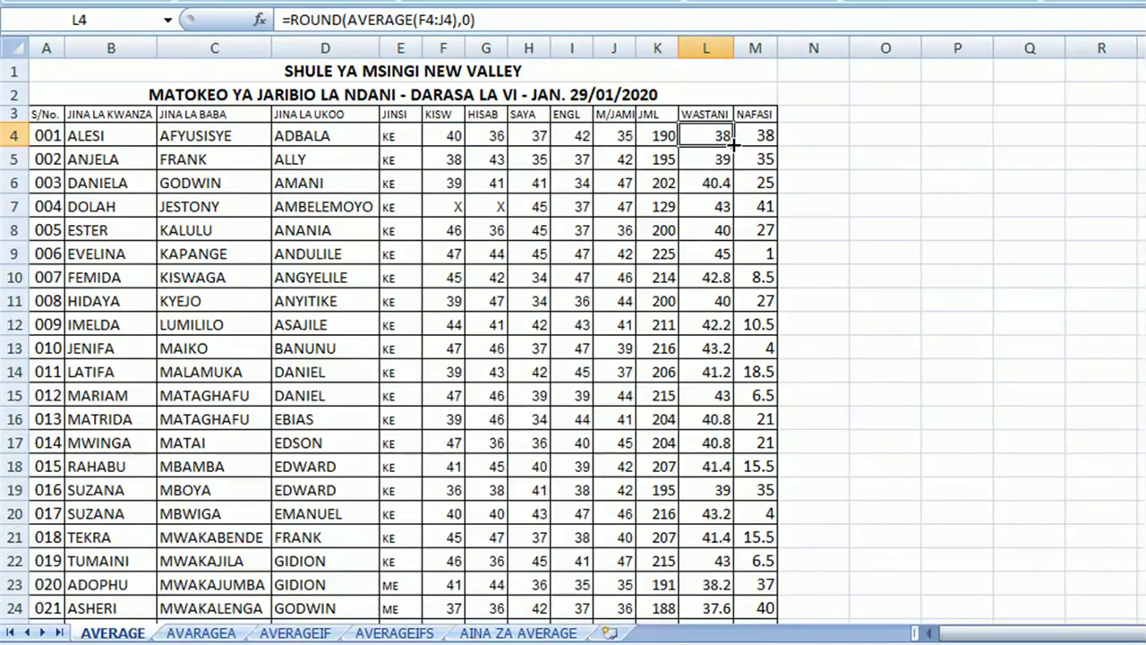
pyautogui.doubleClick(733, 143)
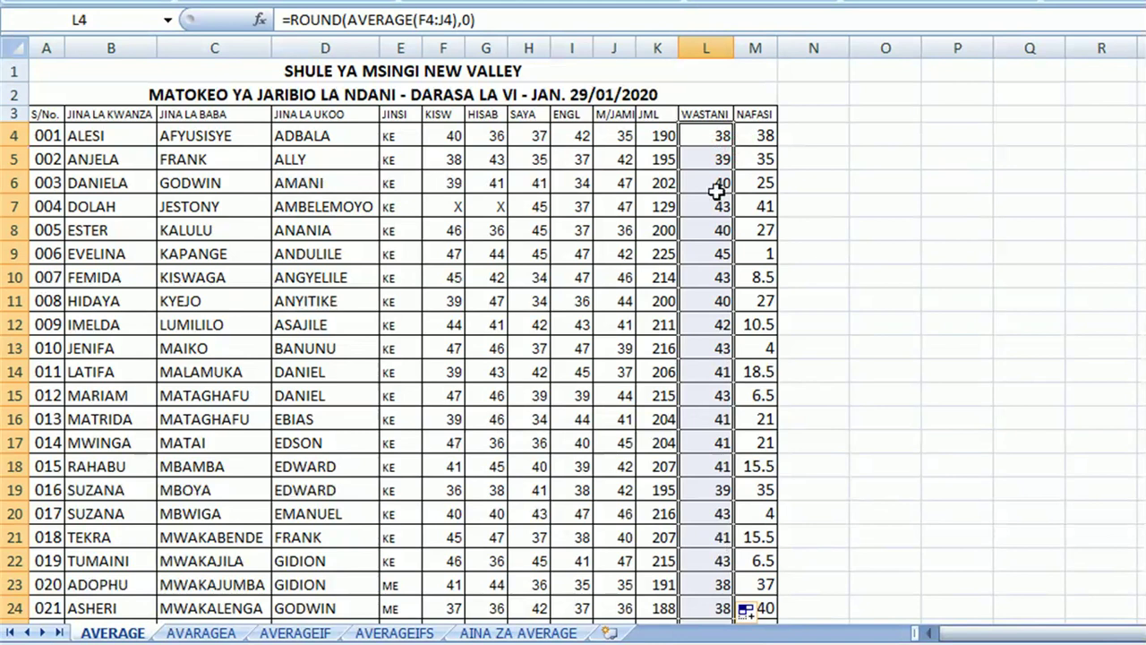
pyautogui.click(707, 135)
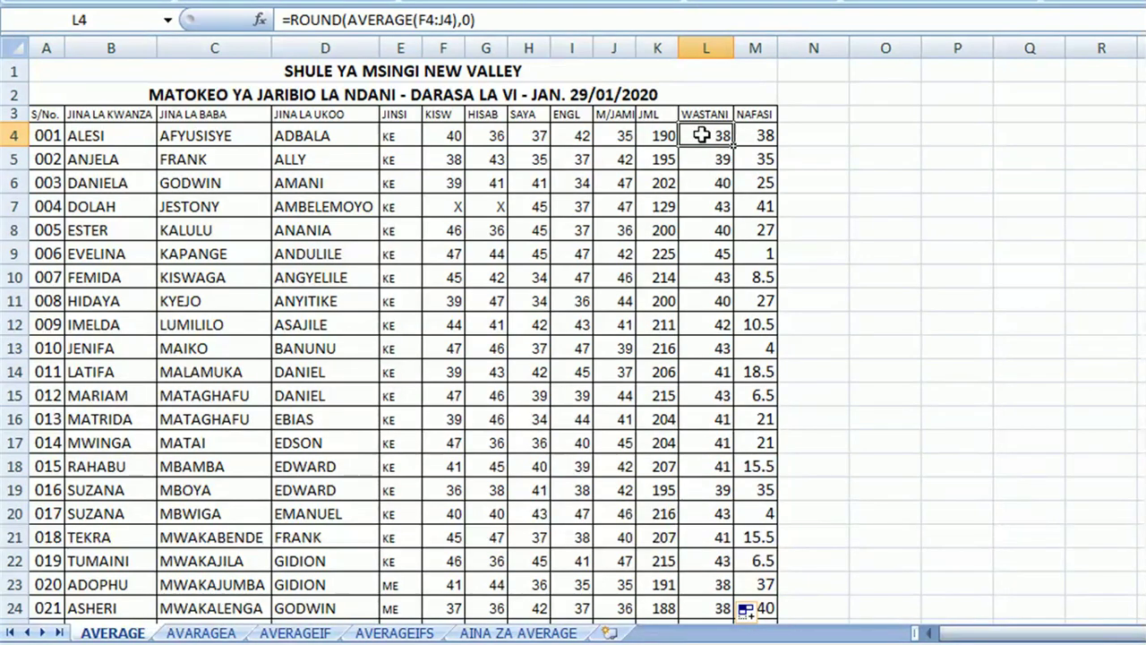
pyautogui.moveTo(457, 135); pyautogui.dragTo(605, 135)
pyautogui.press('BackSpace')
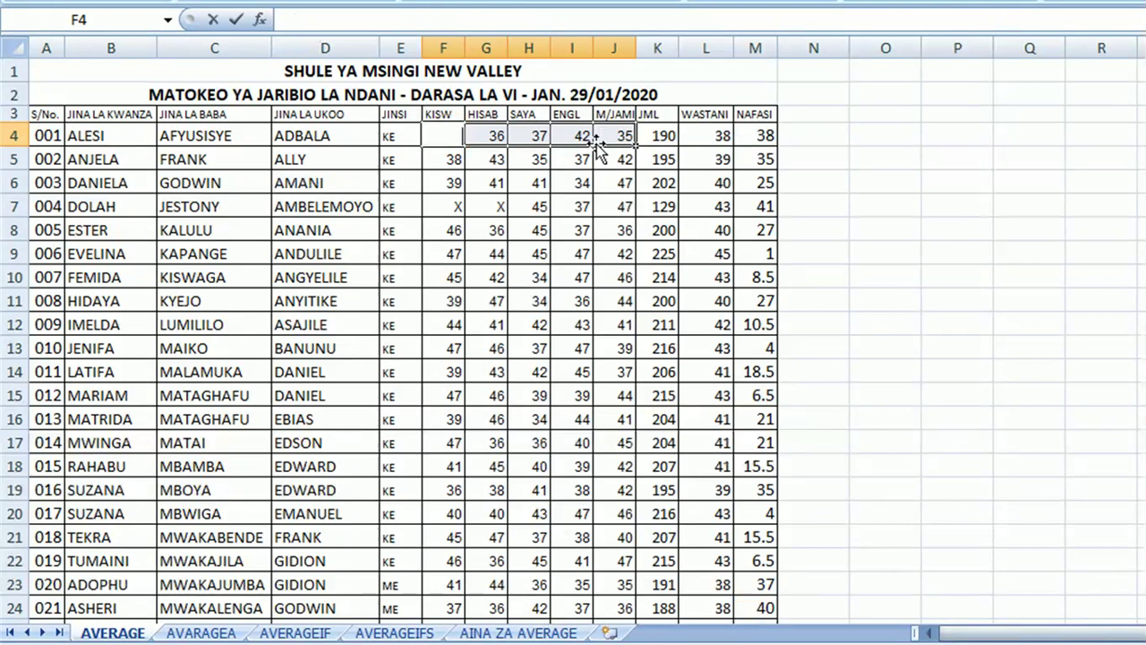
pyautogui.click(479, 136)
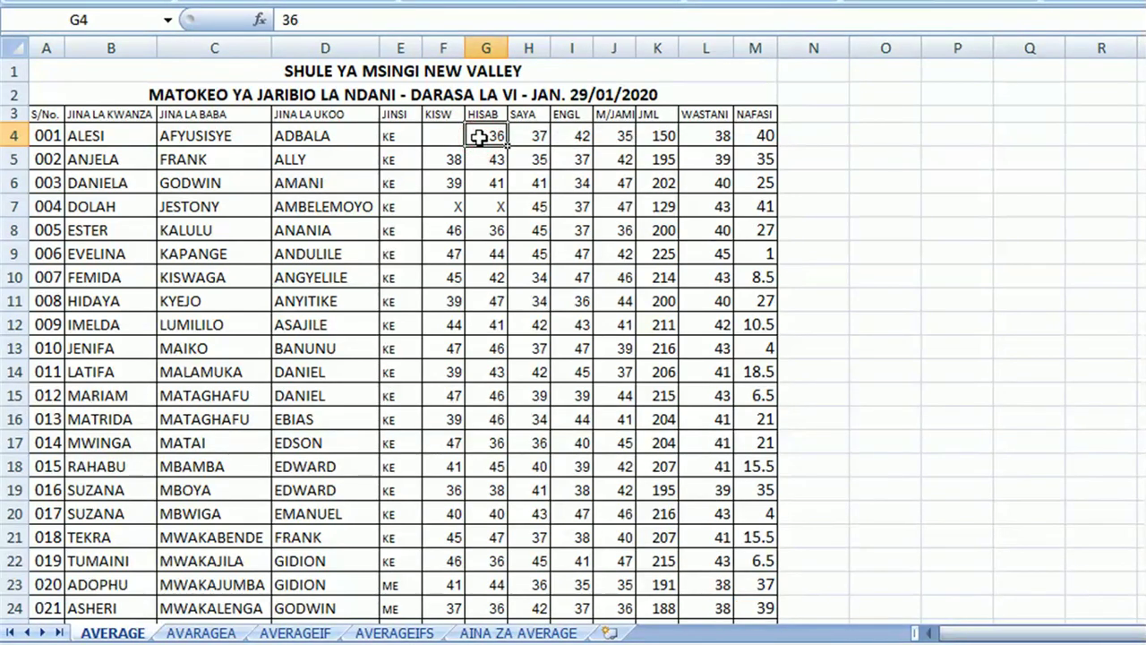
pyautogui.click(484, 133)
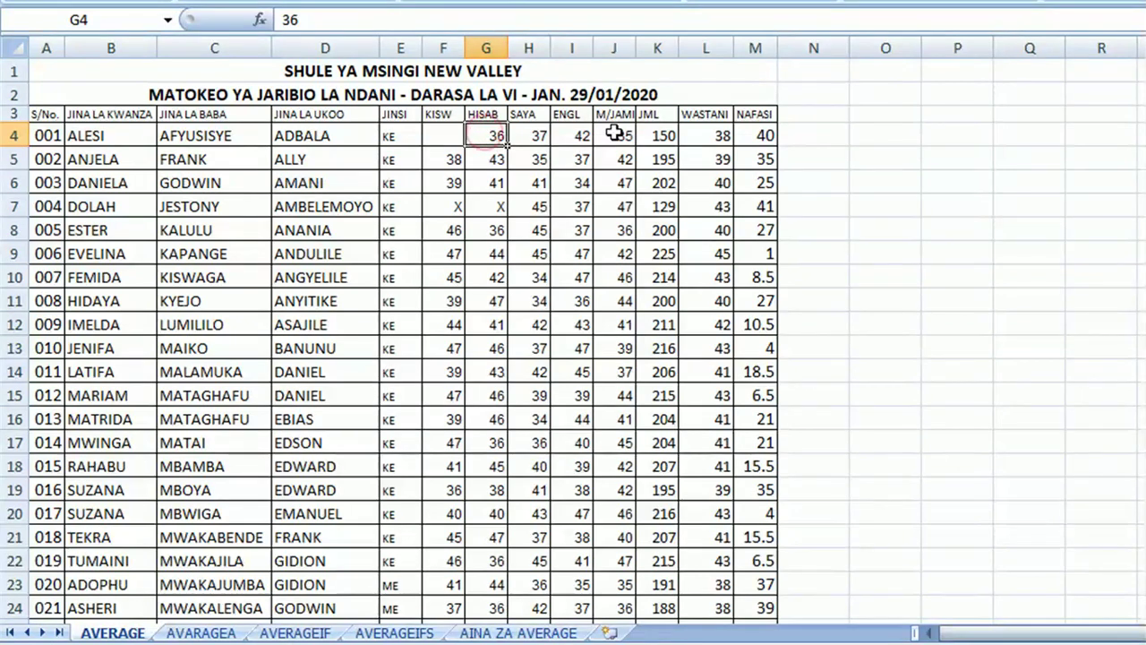
pyautogui.moveTo(527, 134); pyautogui.dragTo(616, 134)
pyautogui.press('Delete')
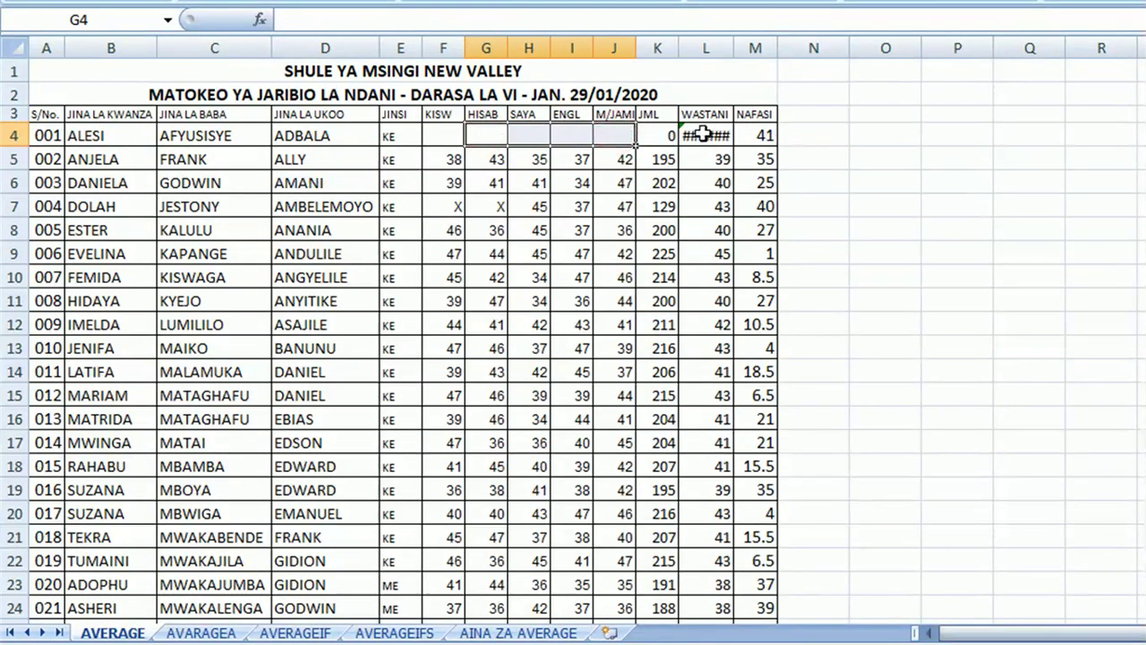
pyautogui.click(706, 134)
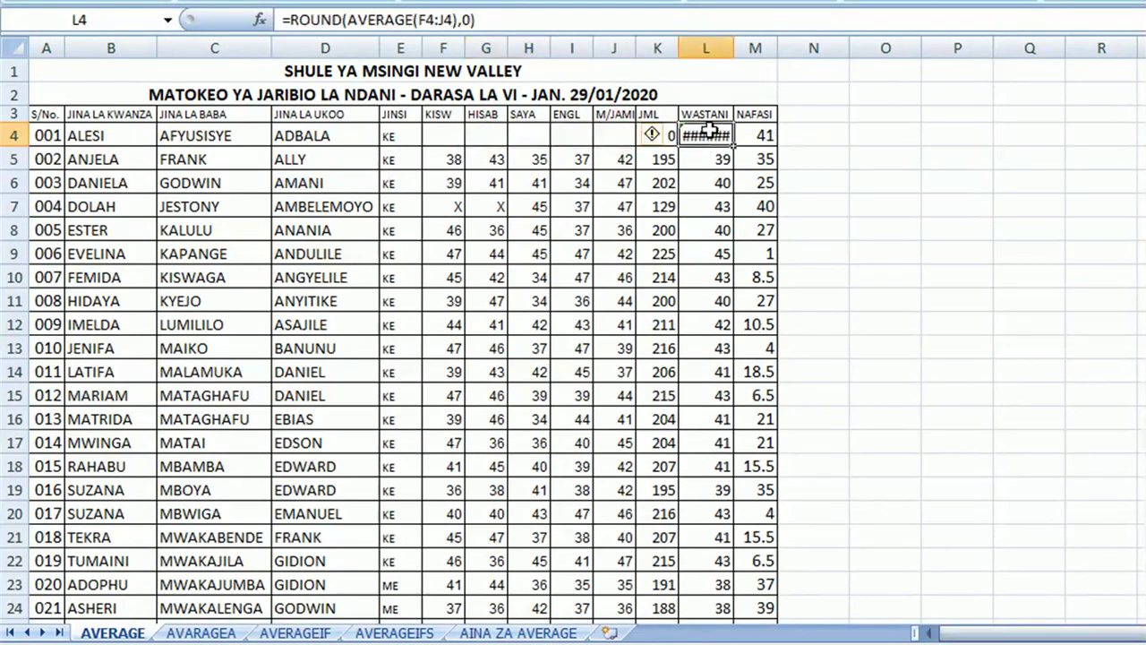
pyautogui.click(669, 136)
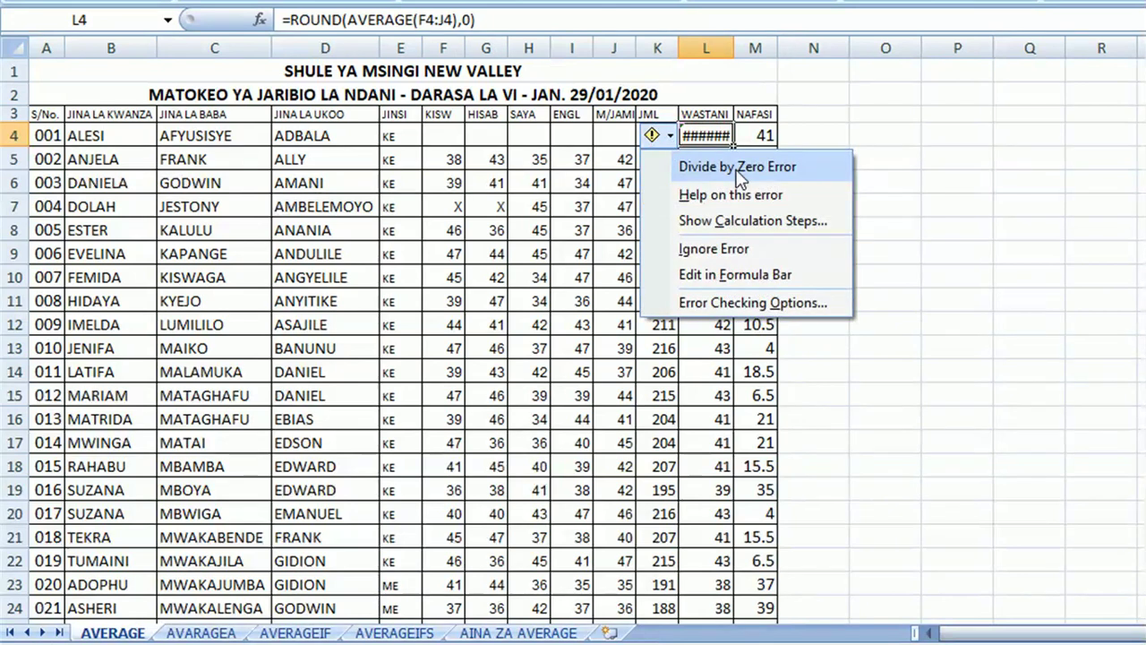
pyautogui.click(896, 138)
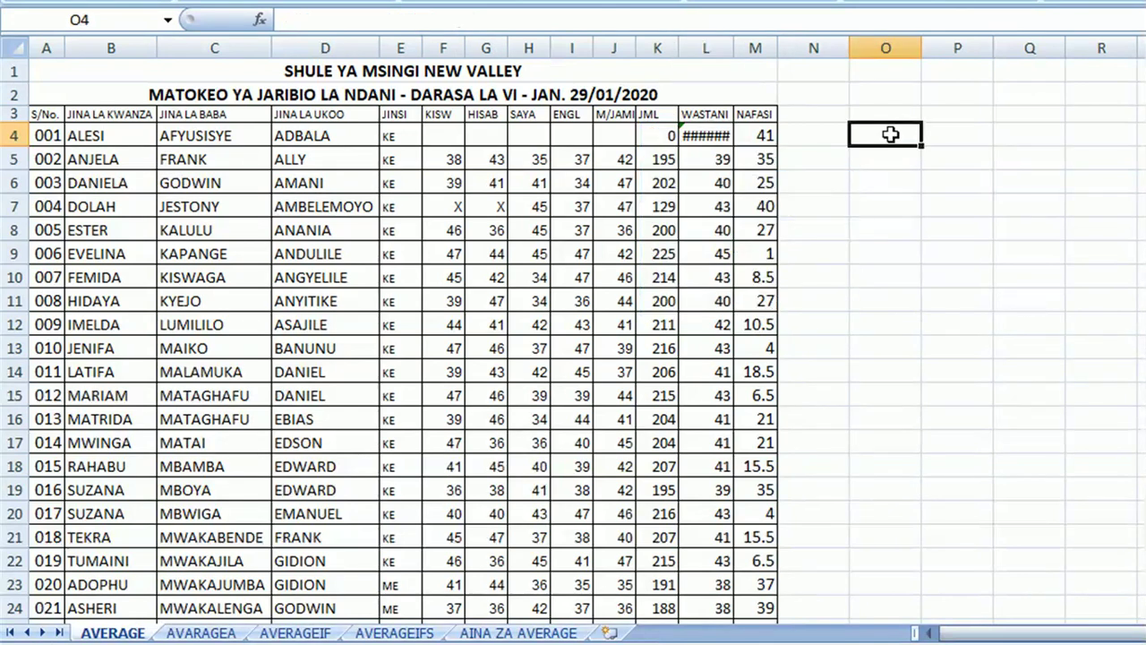
pyautogui.doubleClick(731, 47)
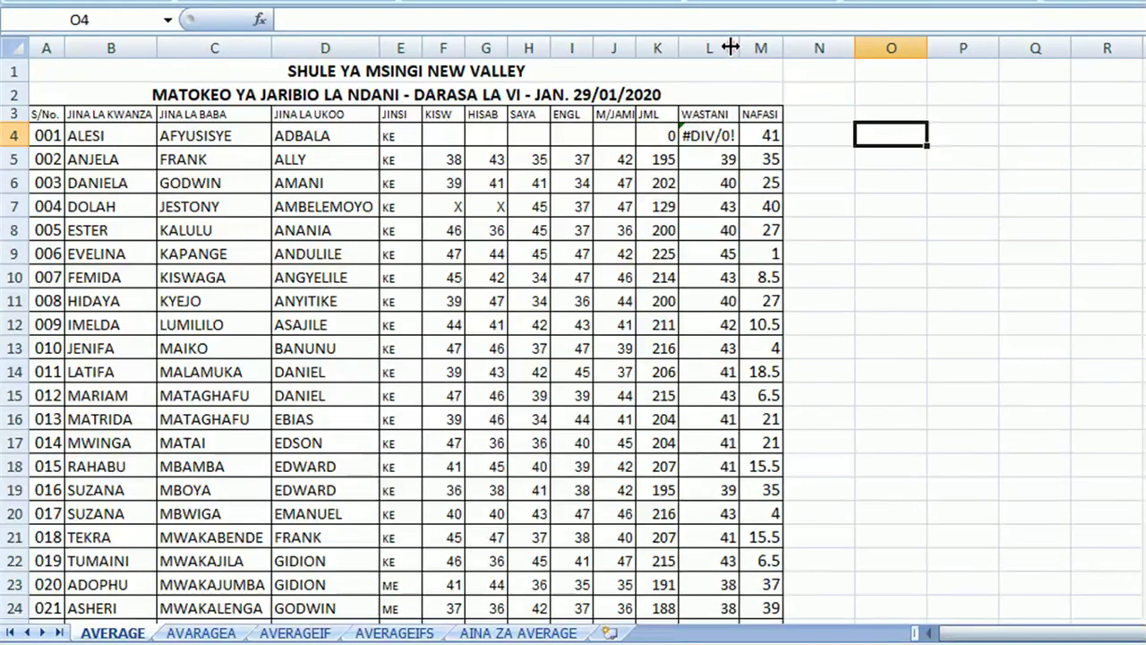
pyautogui.click(716, 135)
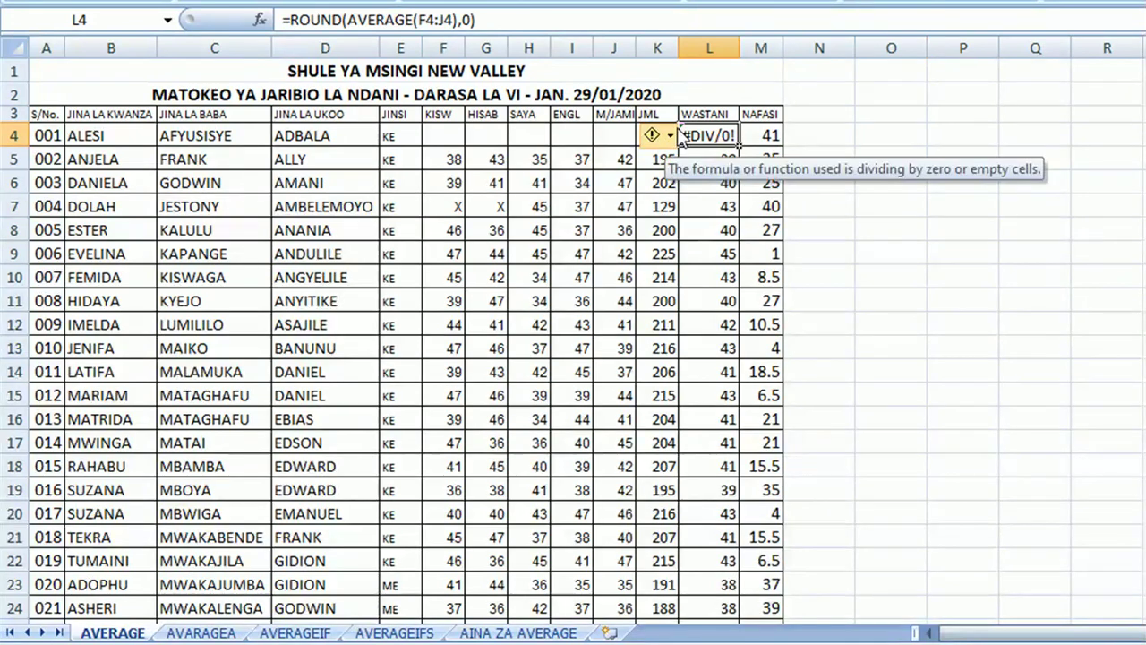
pyautogui.click(668, 134)
pyautogui.press('Right')
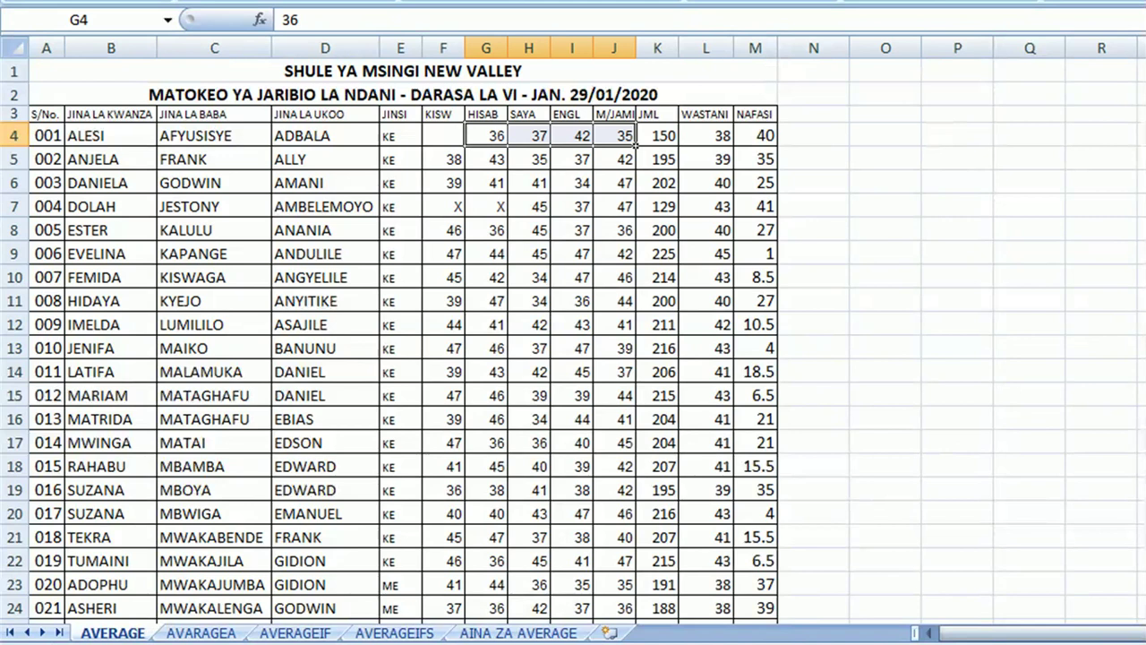
pyautogui.write('40')
pyautogui.click(705, 135)
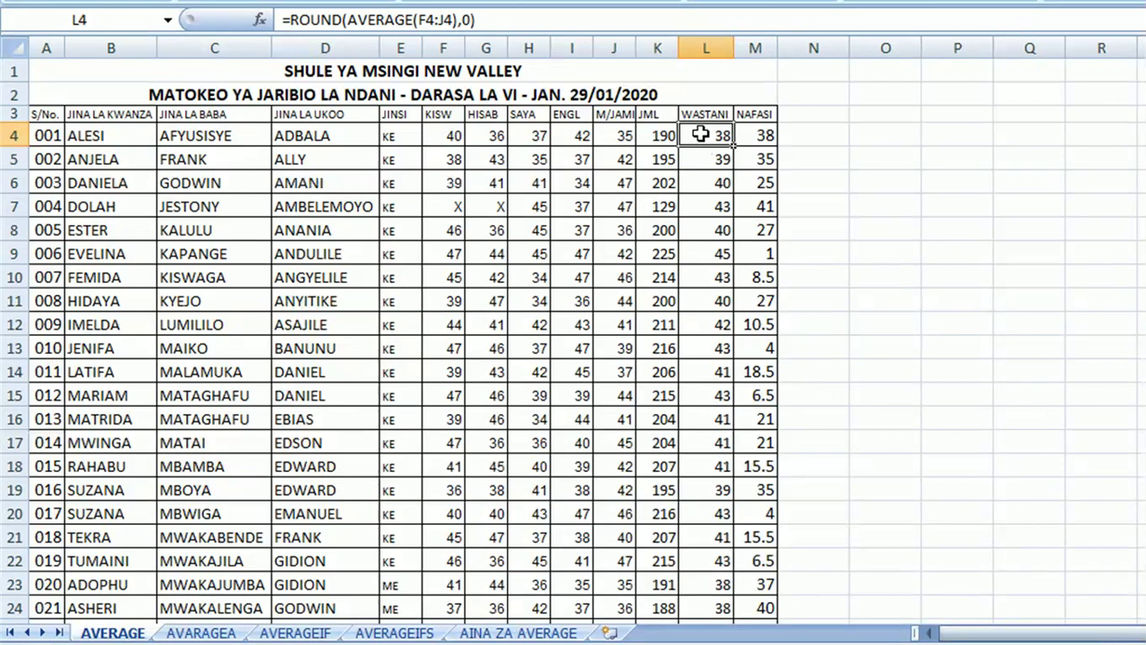
# Wrap L4 as =IFERROR(ROUND(AVERAGE(F4:J4),0),"") so errors show blank, still giving 38
pyautogui.doubleClick(700, 134)
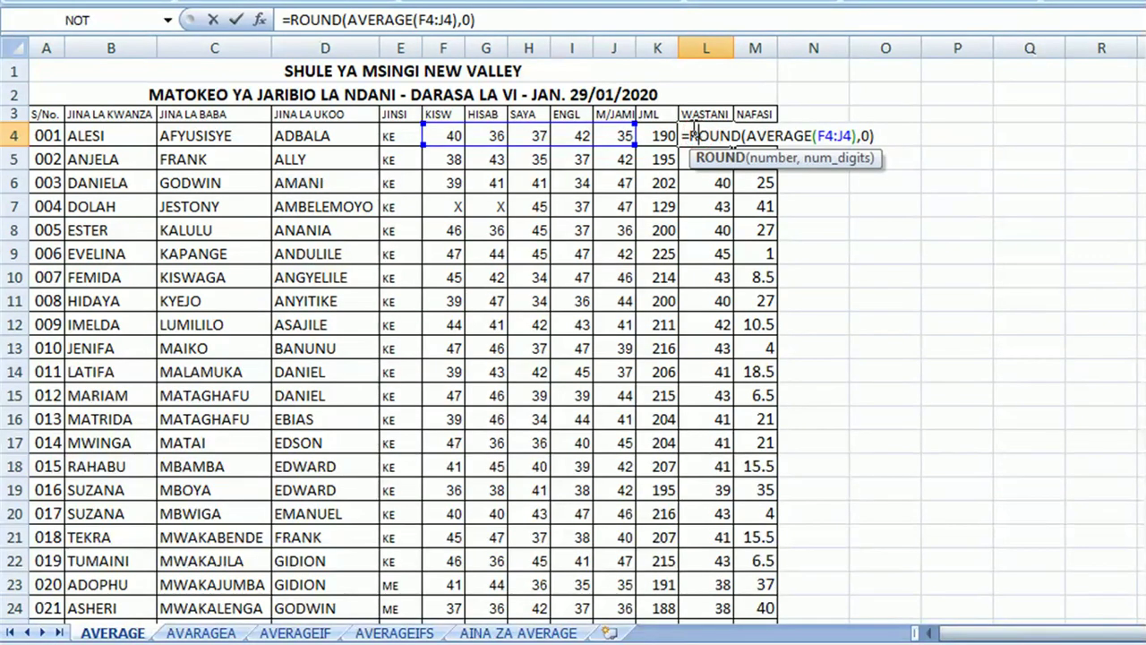
pyautogui.write('IFERROR(')
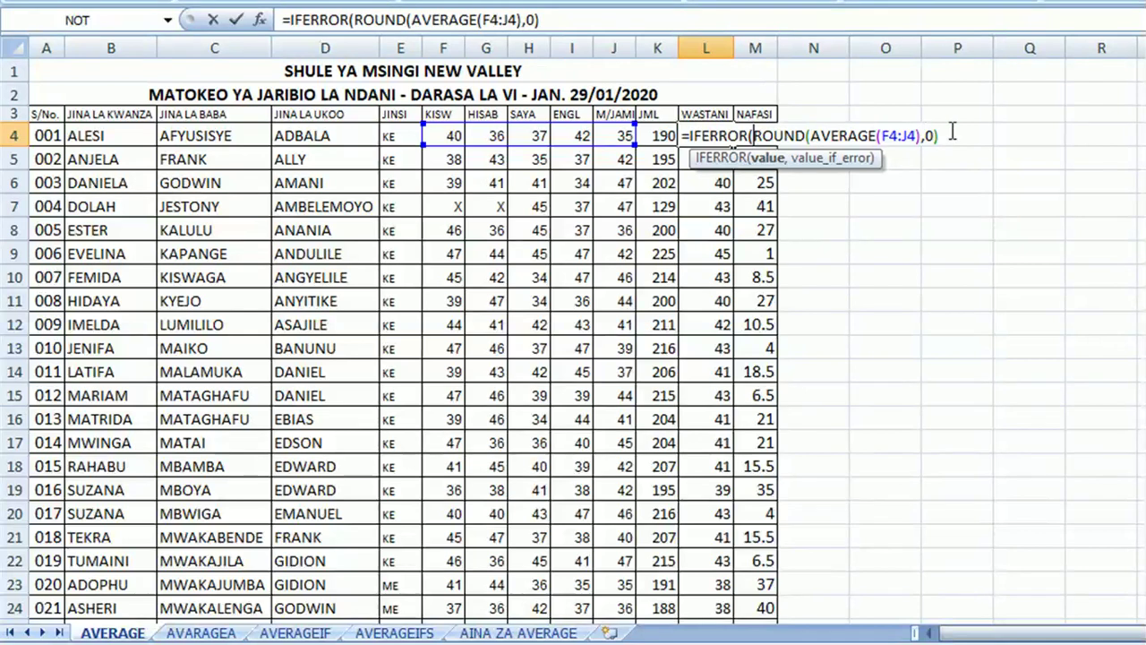
pyautogui.write(',0')
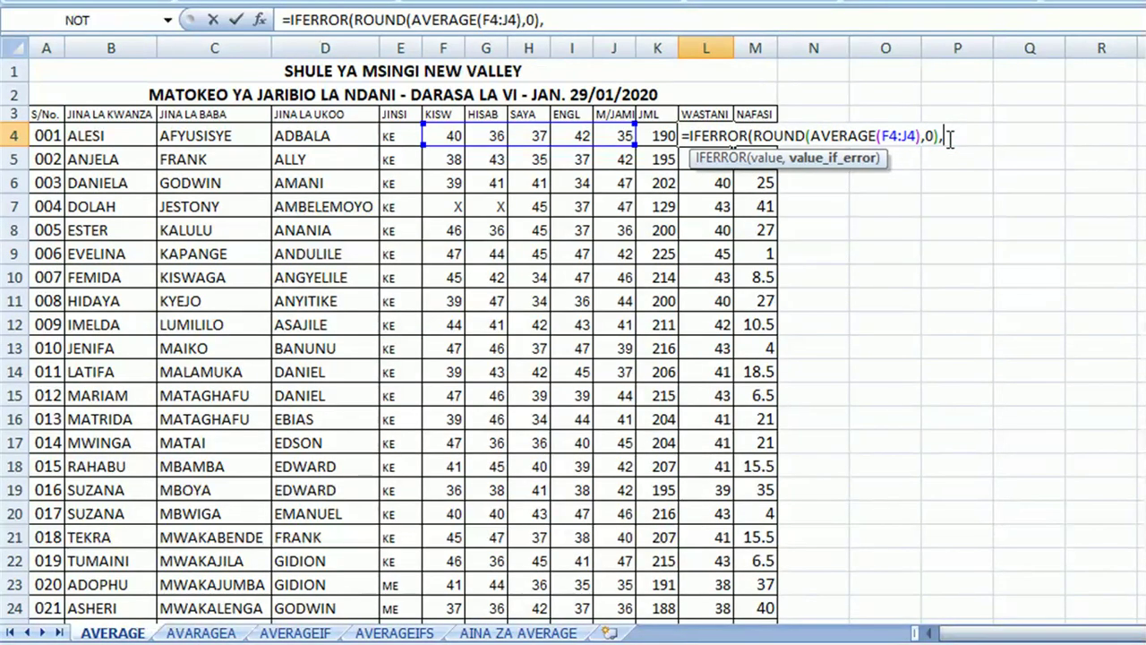
pyautogui.write(')')
pyautogui.press('Return')
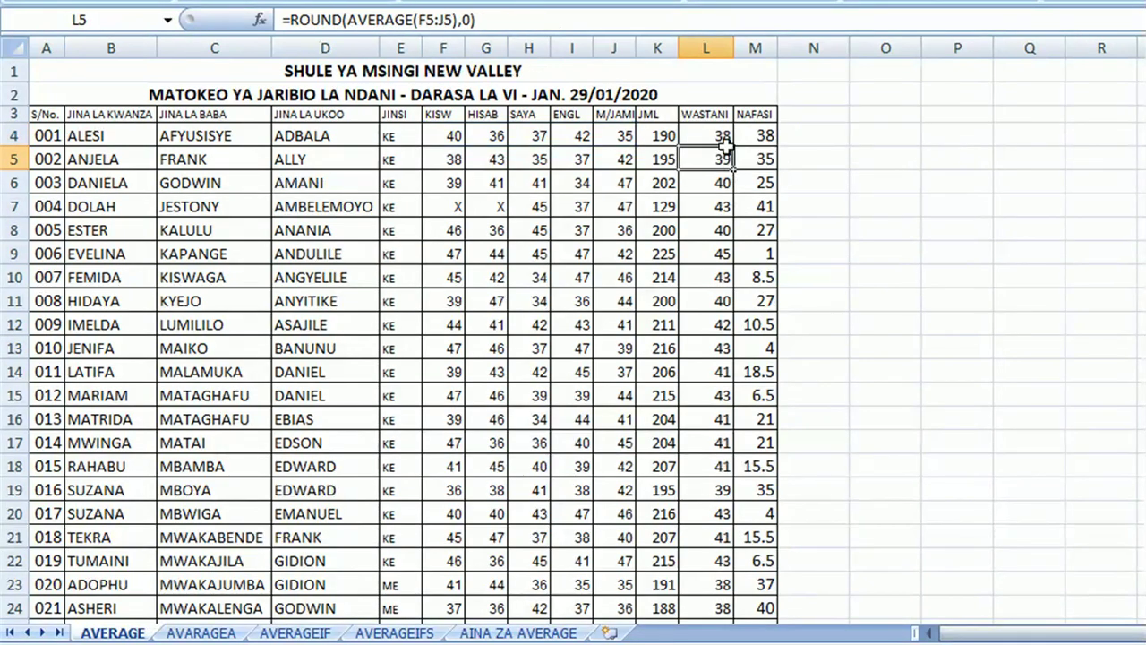
pyautogui.click(721, 133)
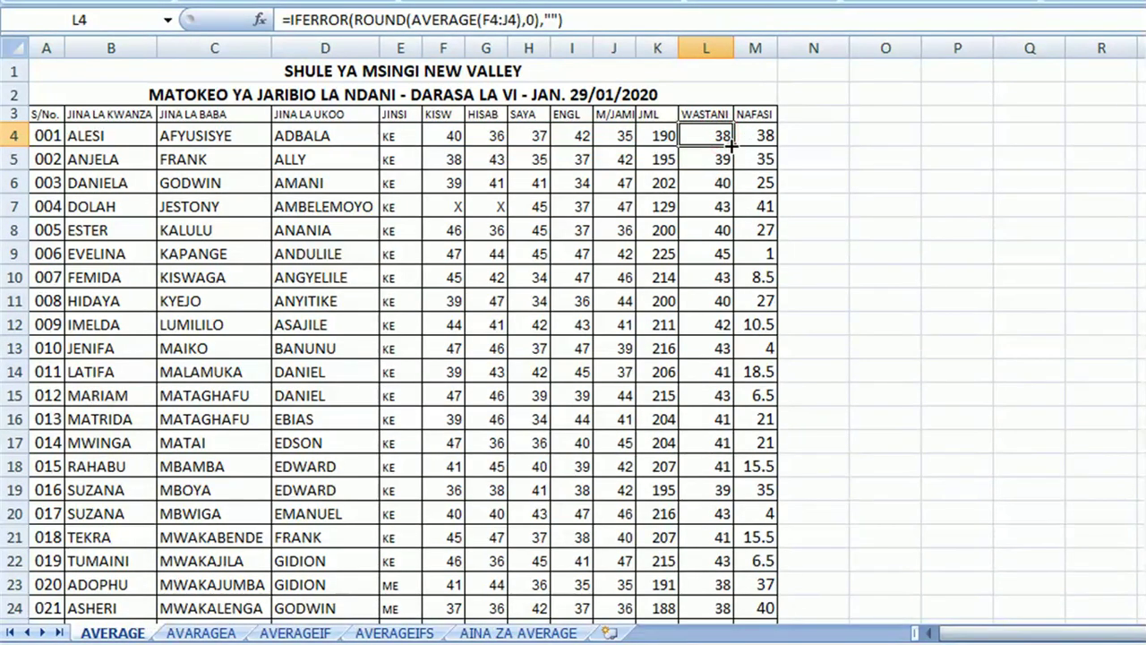
# Fill the IFERROR formula to L24, test it by clearing and restoring F5:J5, then open AVARAGEA
pyautogui.doubleClick(732, 145)
pyautogui.click(716, 164)
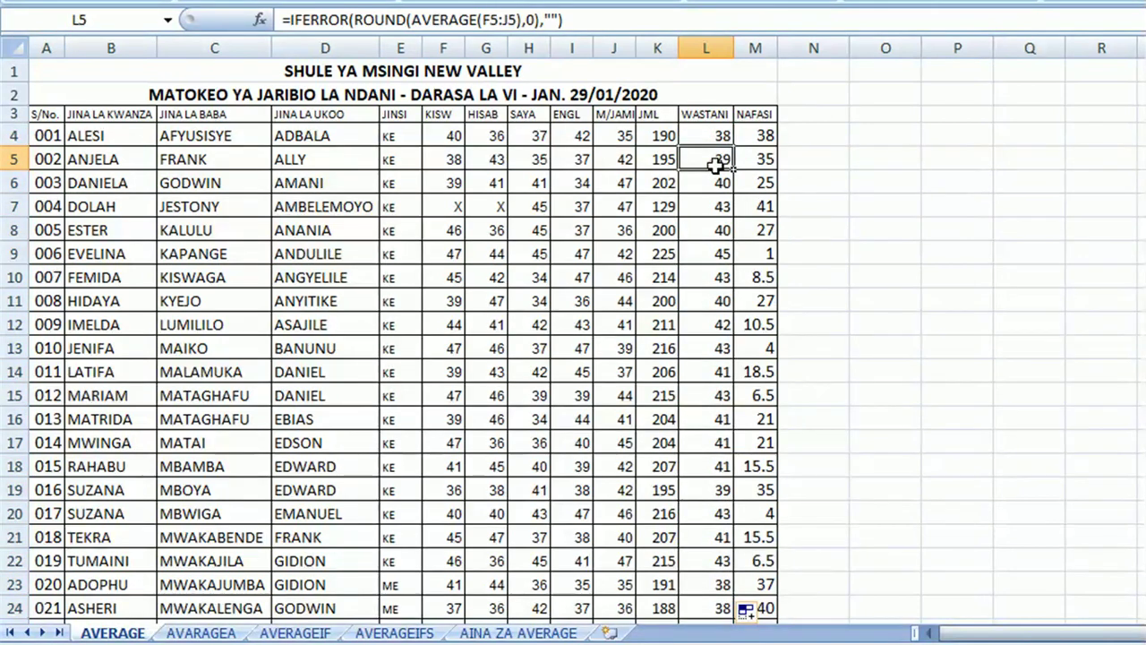
pyautogui.click(448, 158)
pyautogui.moveTo(448, 157); pyautogui.dragTo(627, 160)
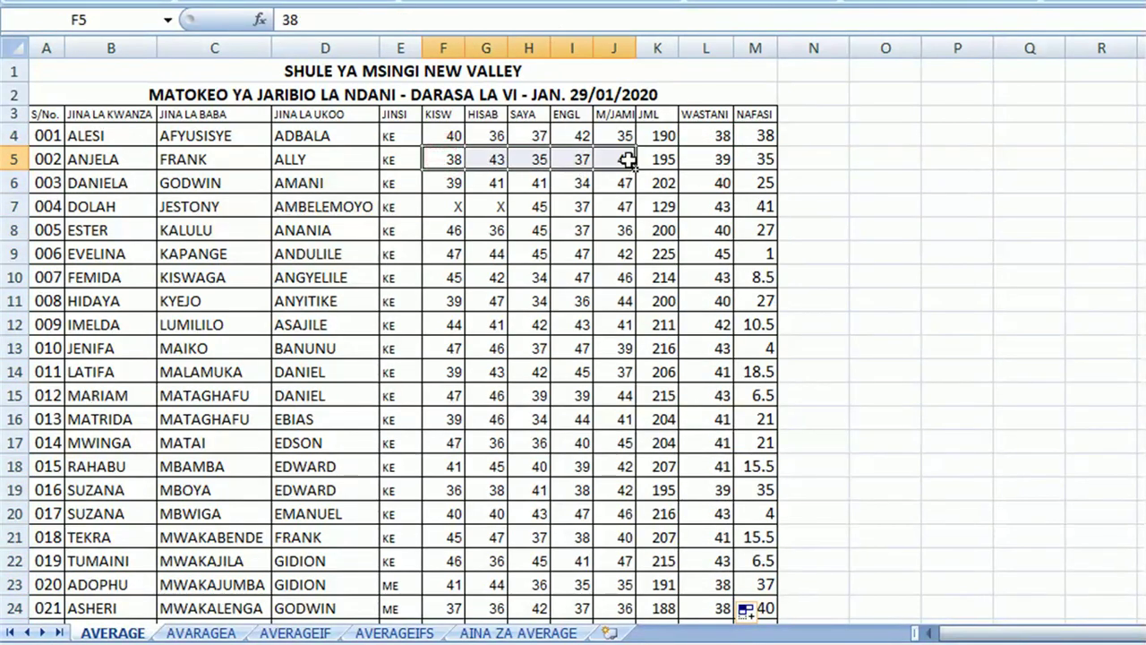
pyautogui.press('Delete')
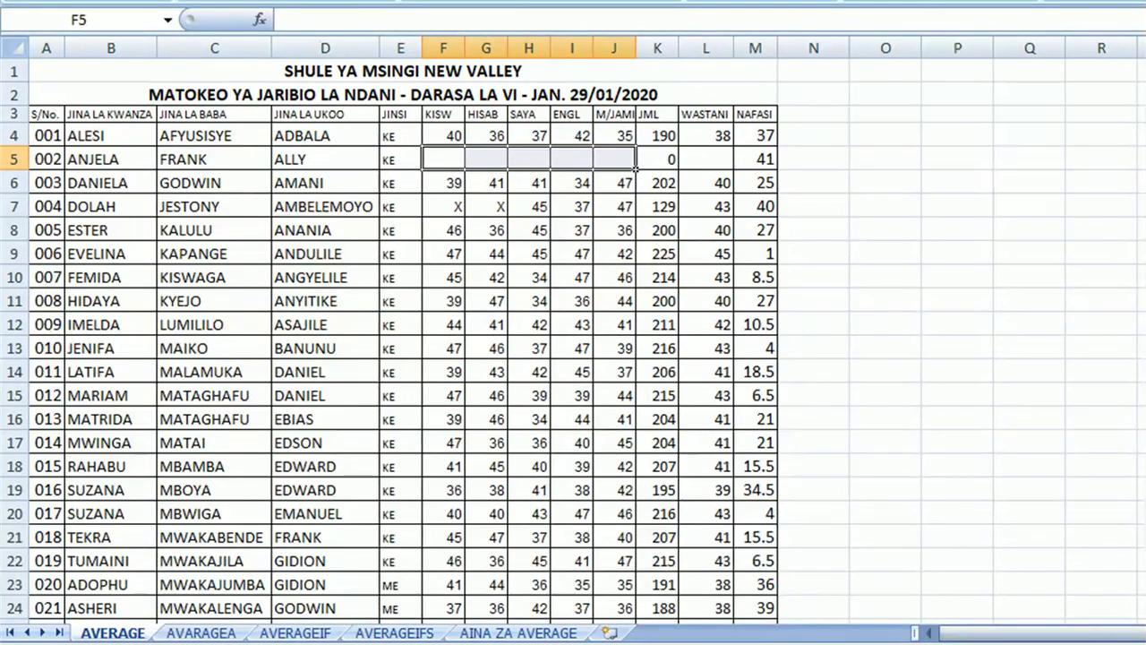
pyautogui.hotkey('ctrl', 'z')
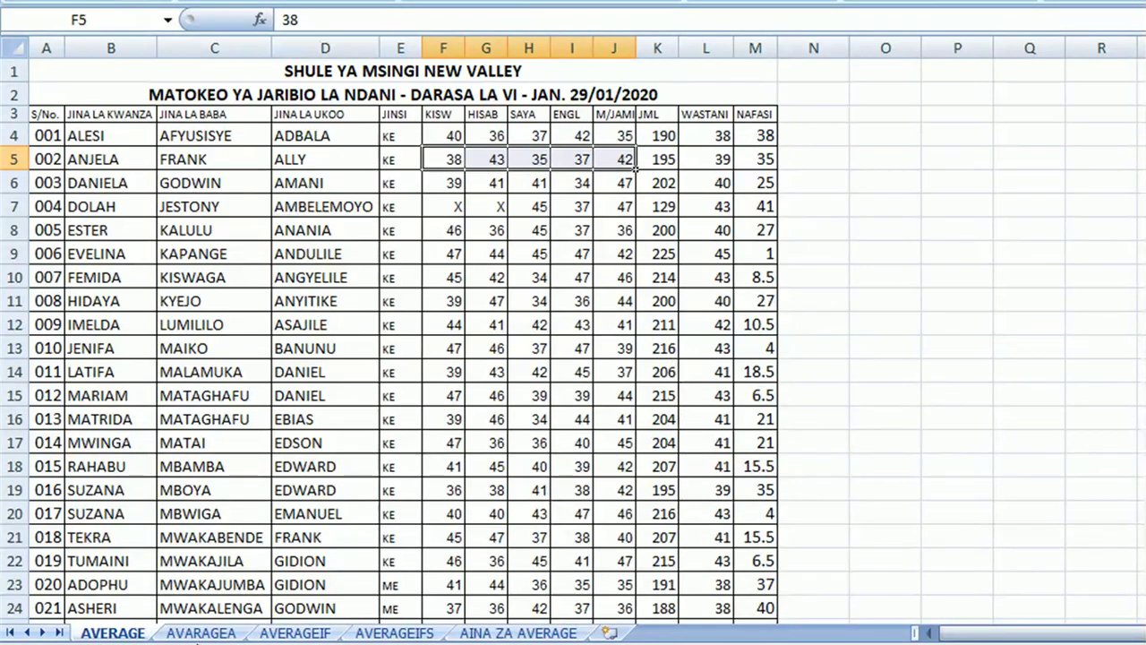
pyautogui.click(199, 634)
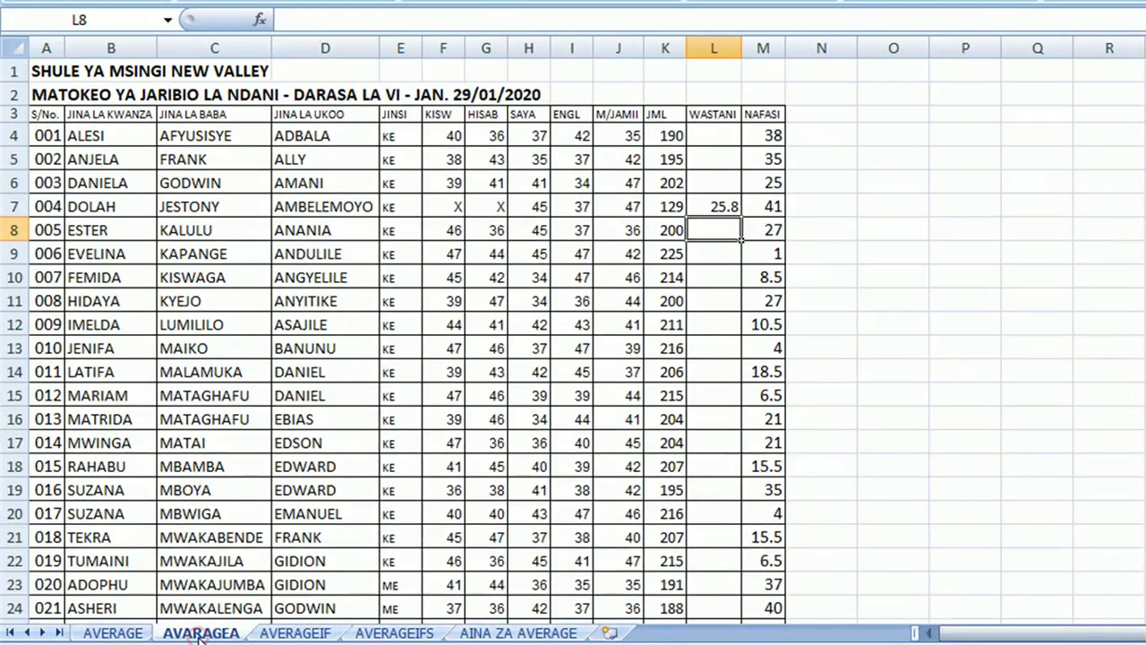
# Compare row 7's AVERAGEA result 25.8 with the AVERAGE sheet's 43, then launch another app
pyautogui.click(727, 205)
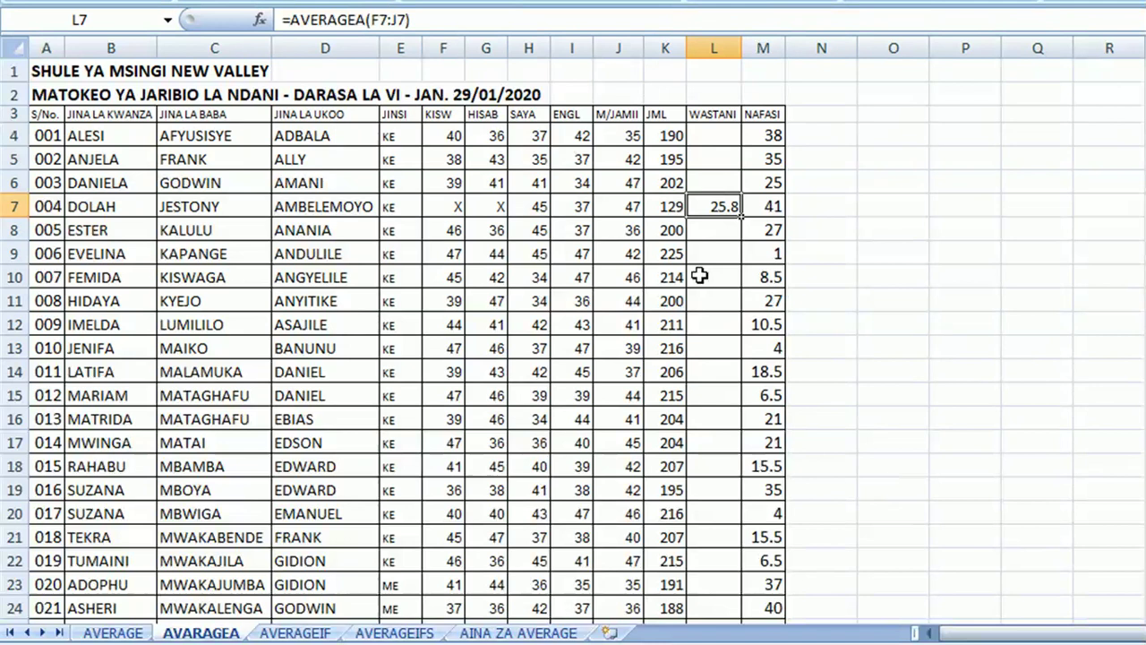
pyautogui.click(704, 229)
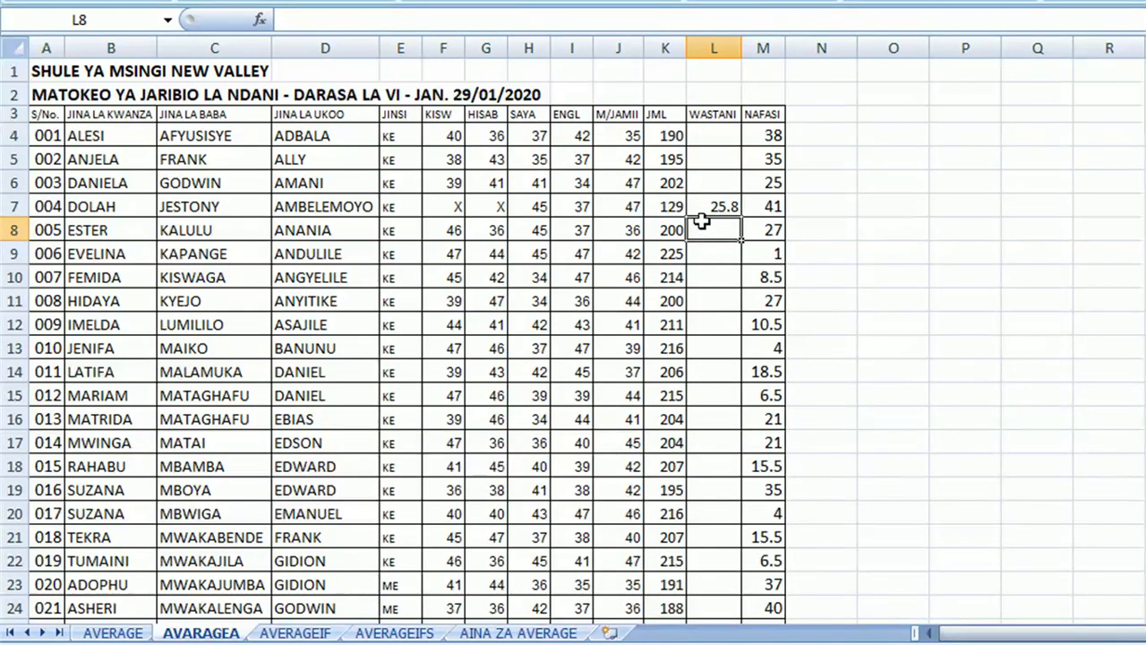
pyautogui.click(712, 207)
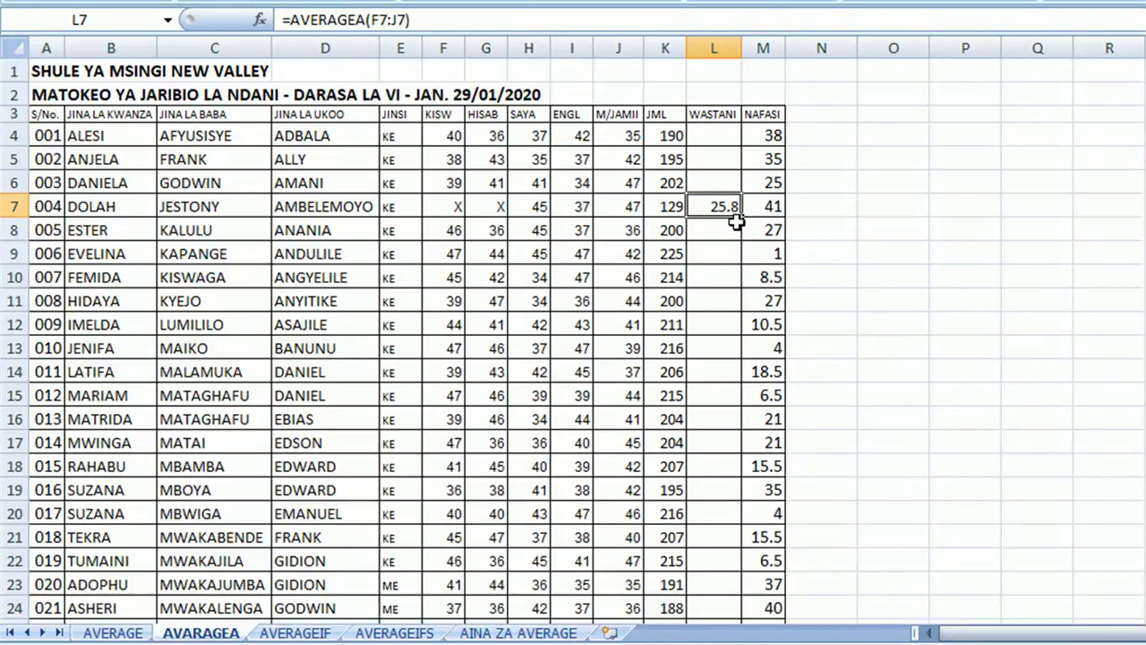
pyautogui.click(126, 634)
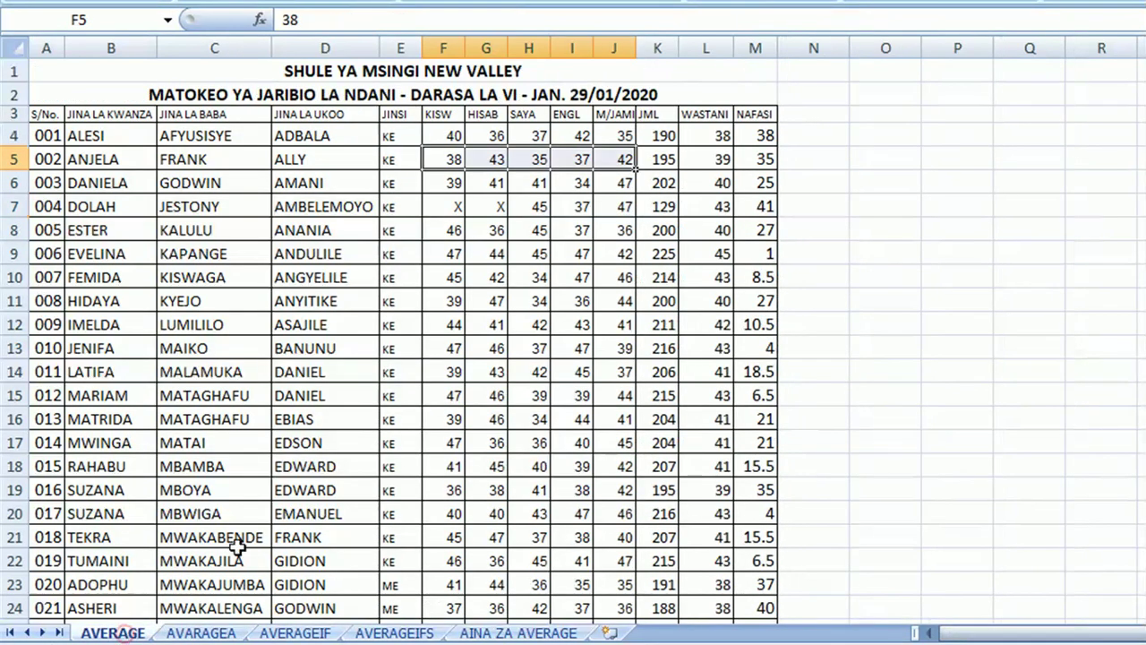
pyautogui.click(722, 210)
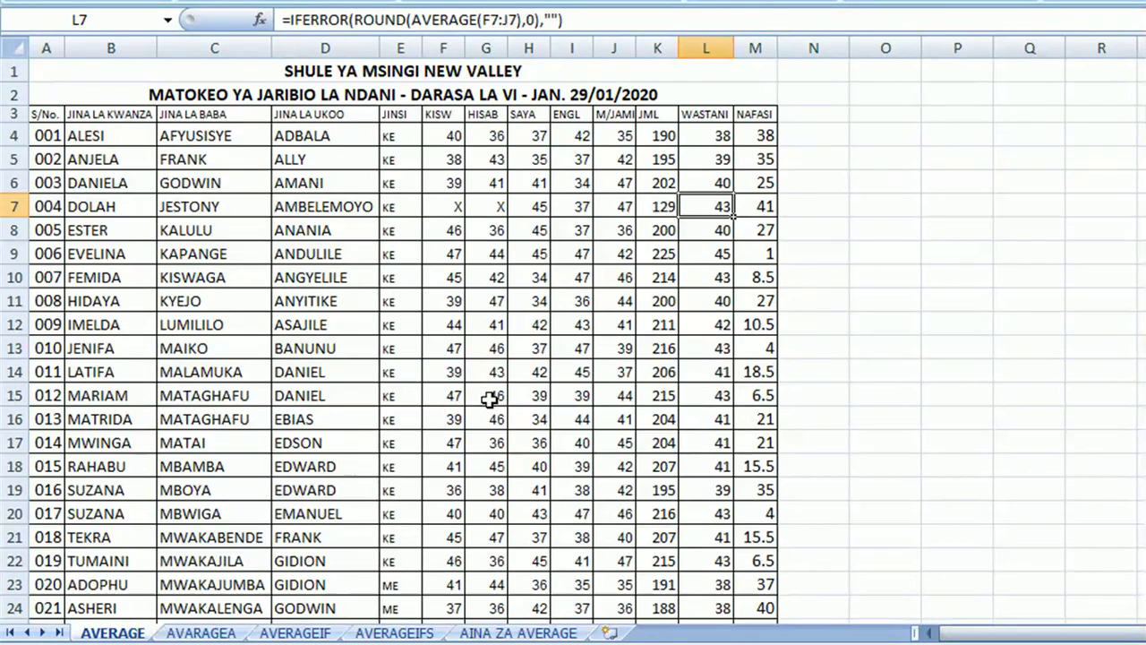
pyautogui.press('super')
pyautogui.click(345, 246)
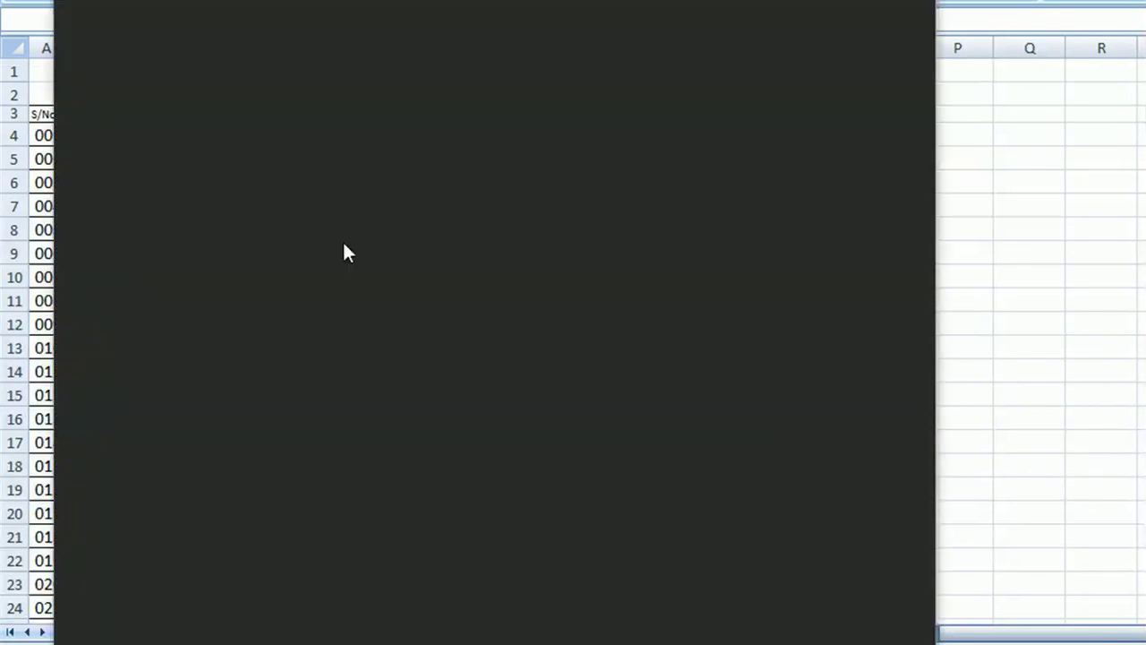
# In Calculator, add 45 + 37 + 47 to get 129 and divide by 3, giving 43
pyautogui.click(167, 104)
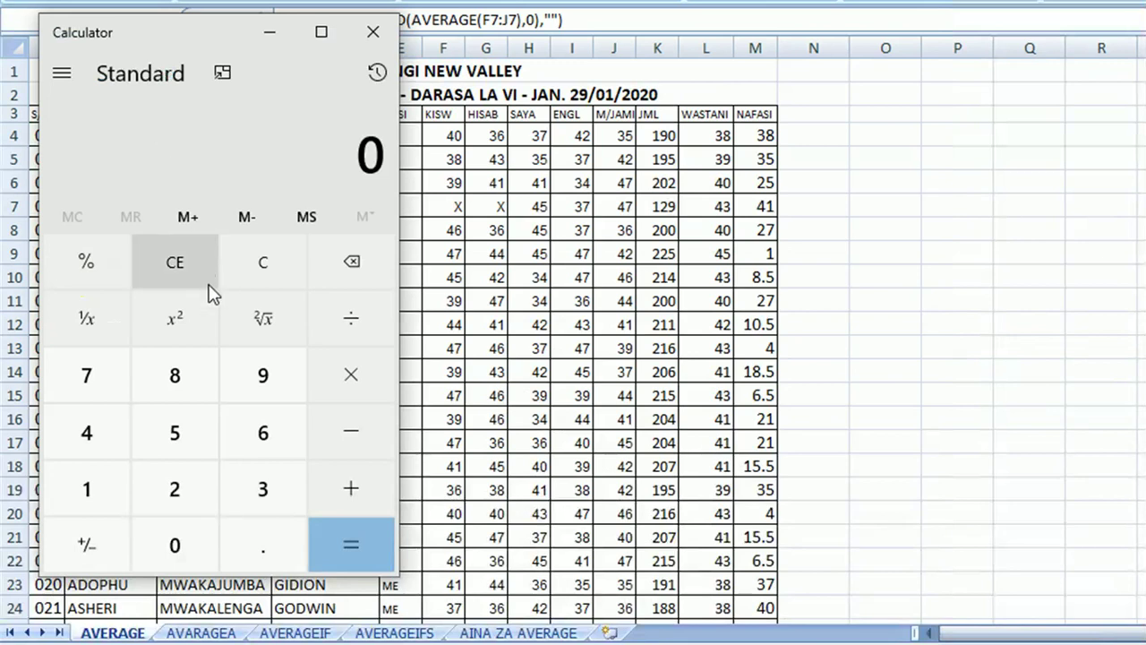
pyautogui.click(86, 428)
pyautogui.click(174, 433)
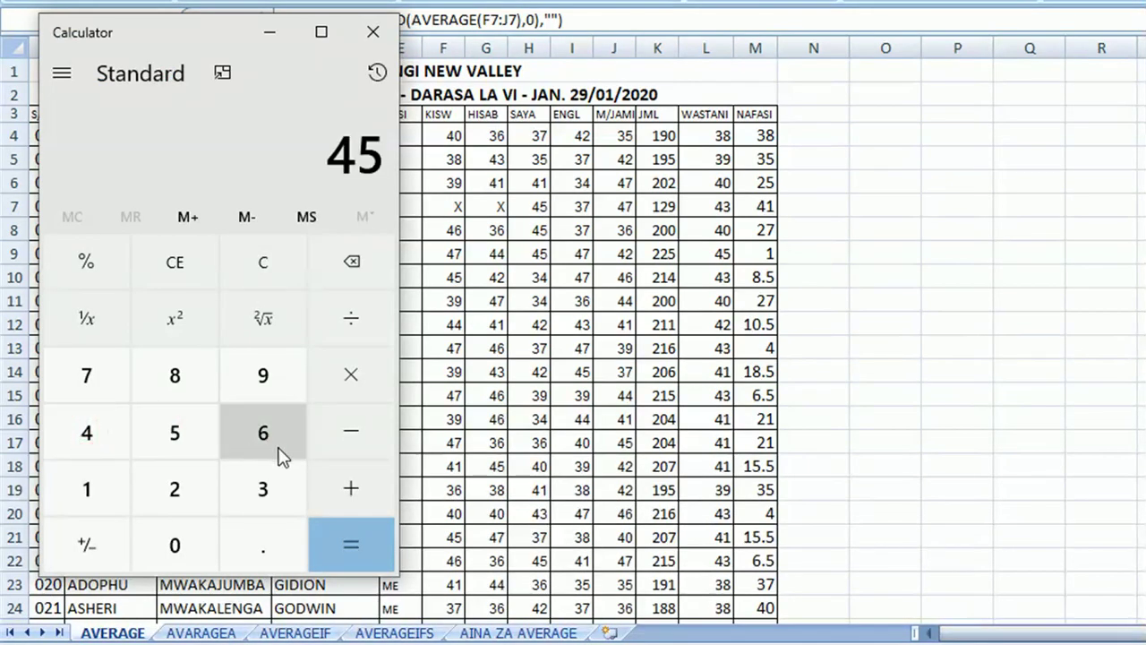
pyautogui.click(330, 484)
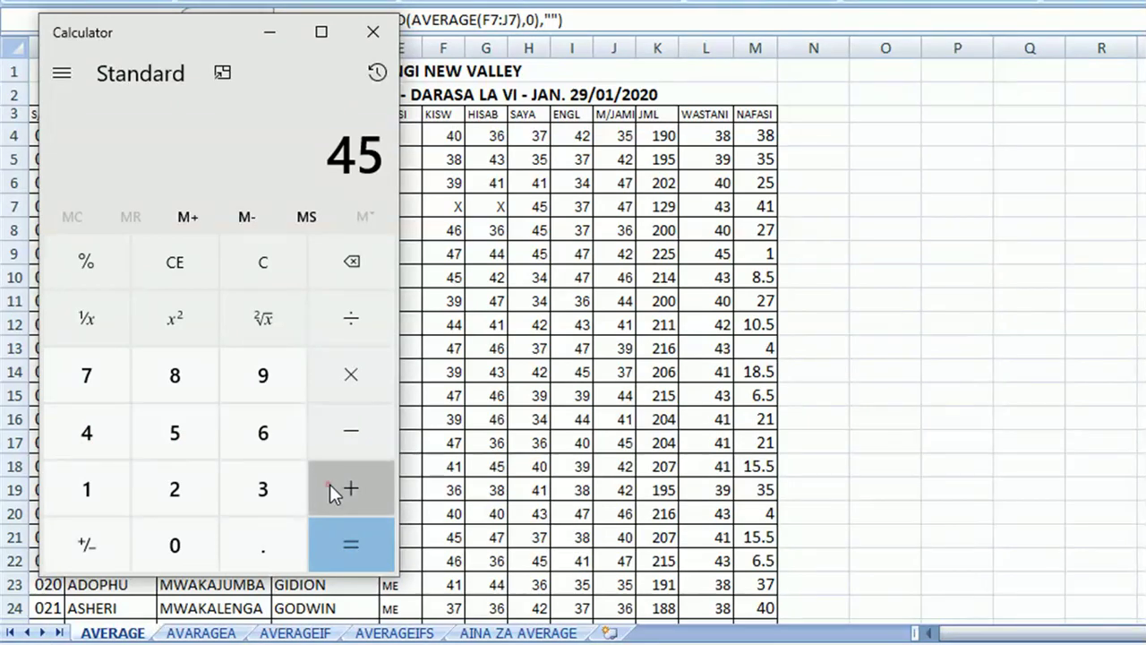
pyautogui.click(251, 494)
pyautogui.click(87, 375)
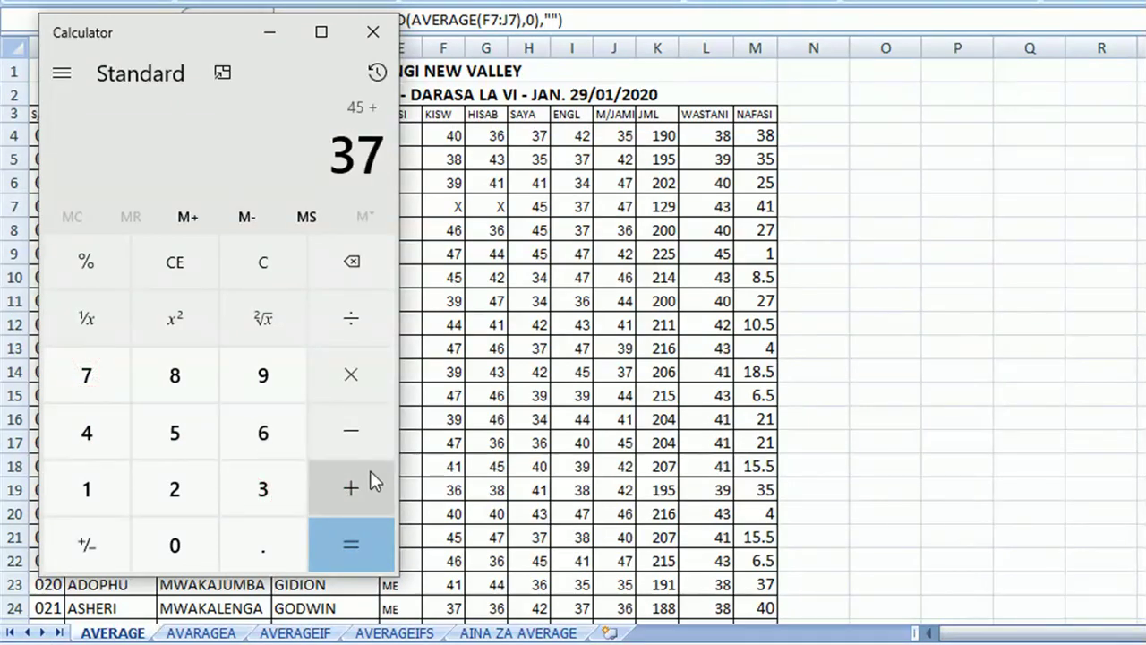
pyautogui.click(347, 484)
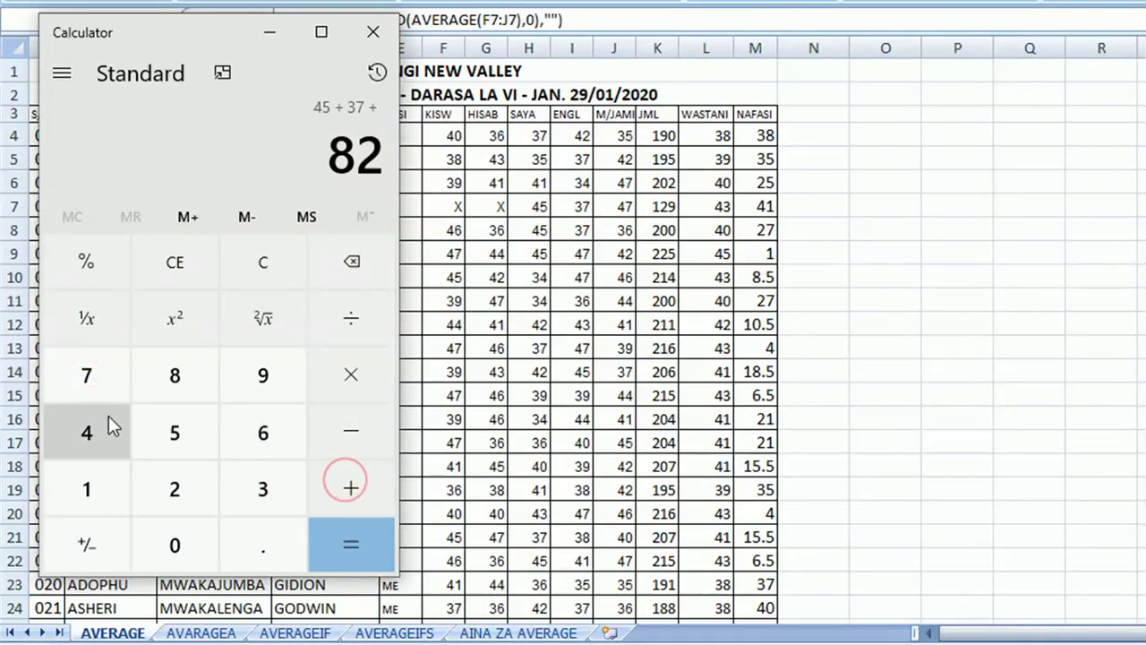
pyautogui.click(82, 421)
pyautogui.click(83, 380)
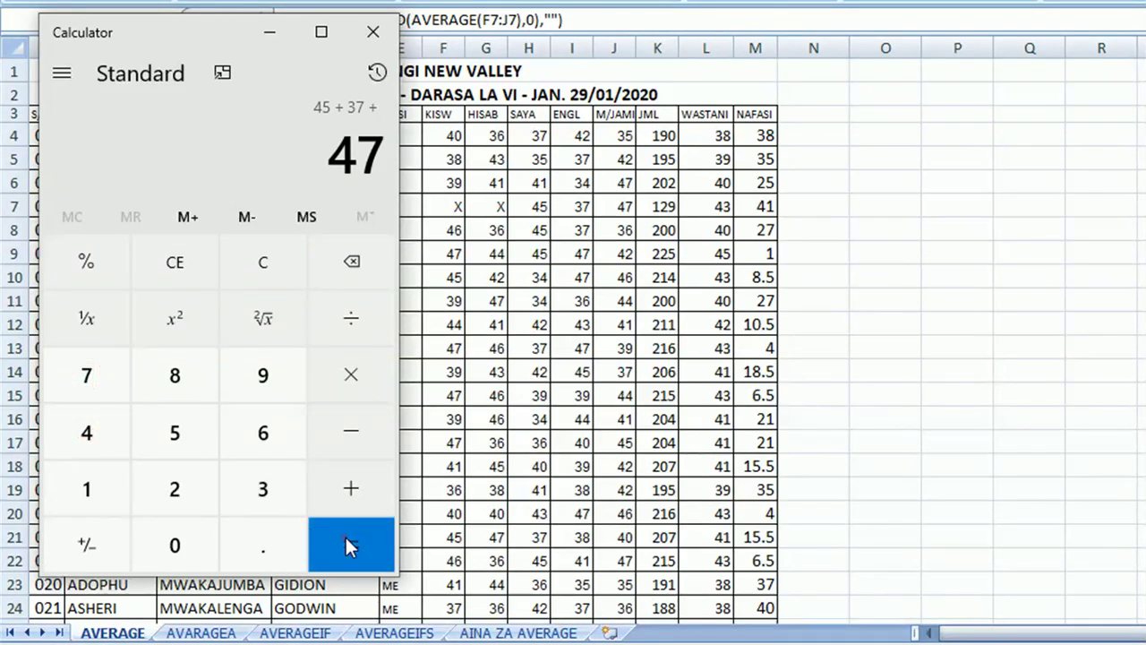
pyautogui.click(344, 535)
pyautogui.click(348, 324)
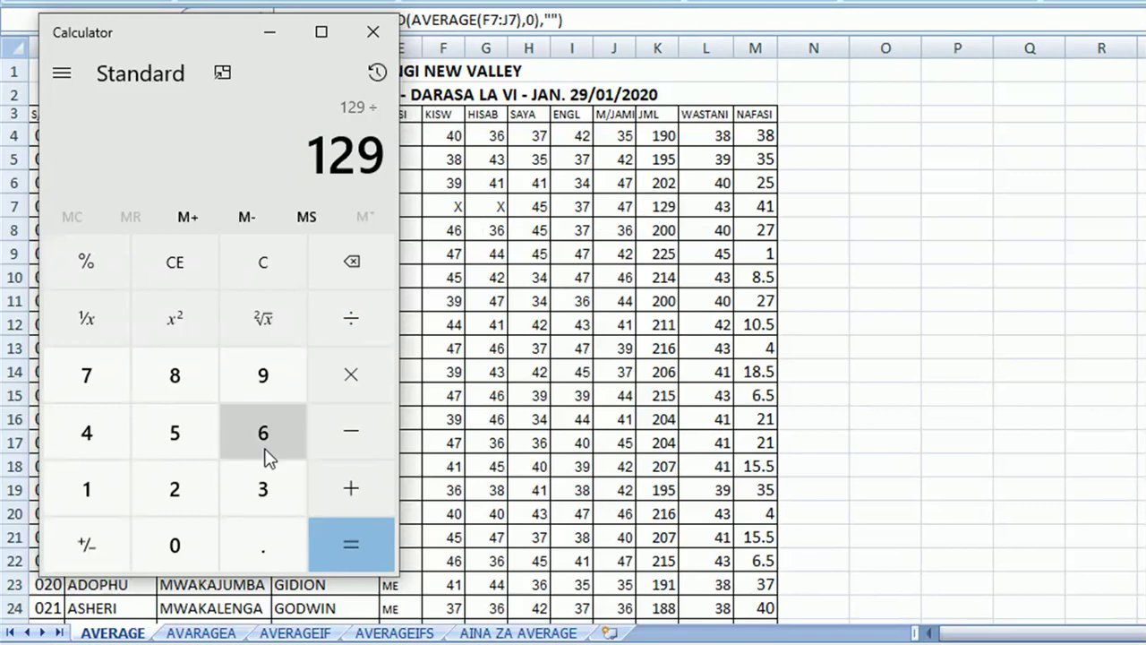
pyautogui.click(264, 497)
pyautogui.click(350, 549)
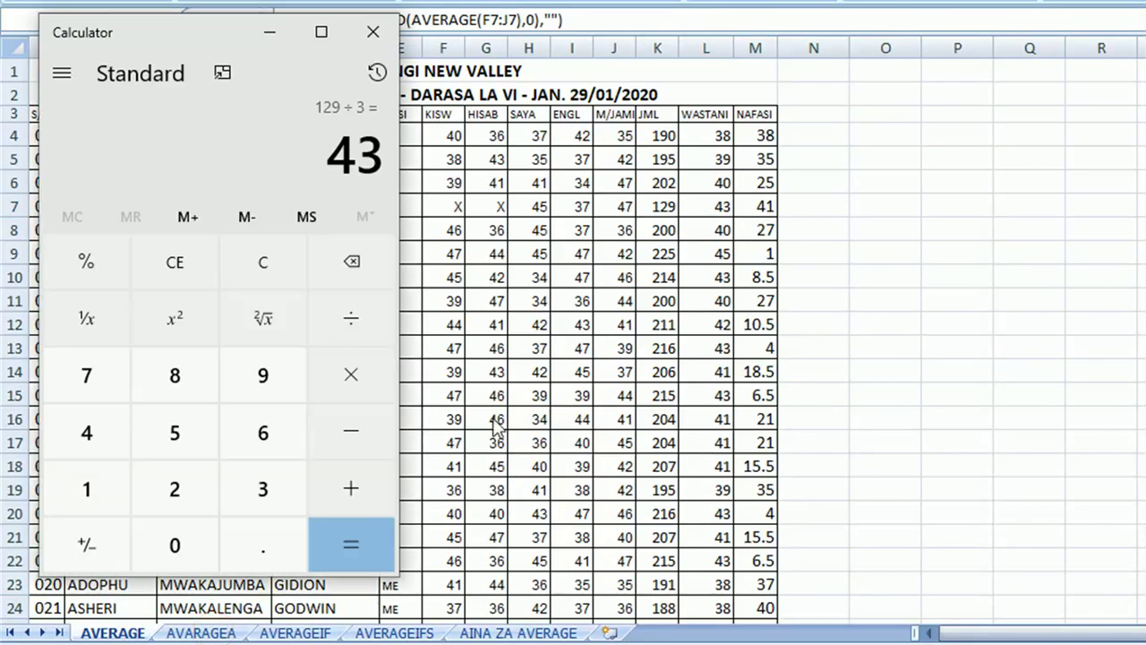
# Redo the sum and divide 129 by 5 to get 25.8, then return to the AVARAGEA sheet
pyautogui.click(264, 261)
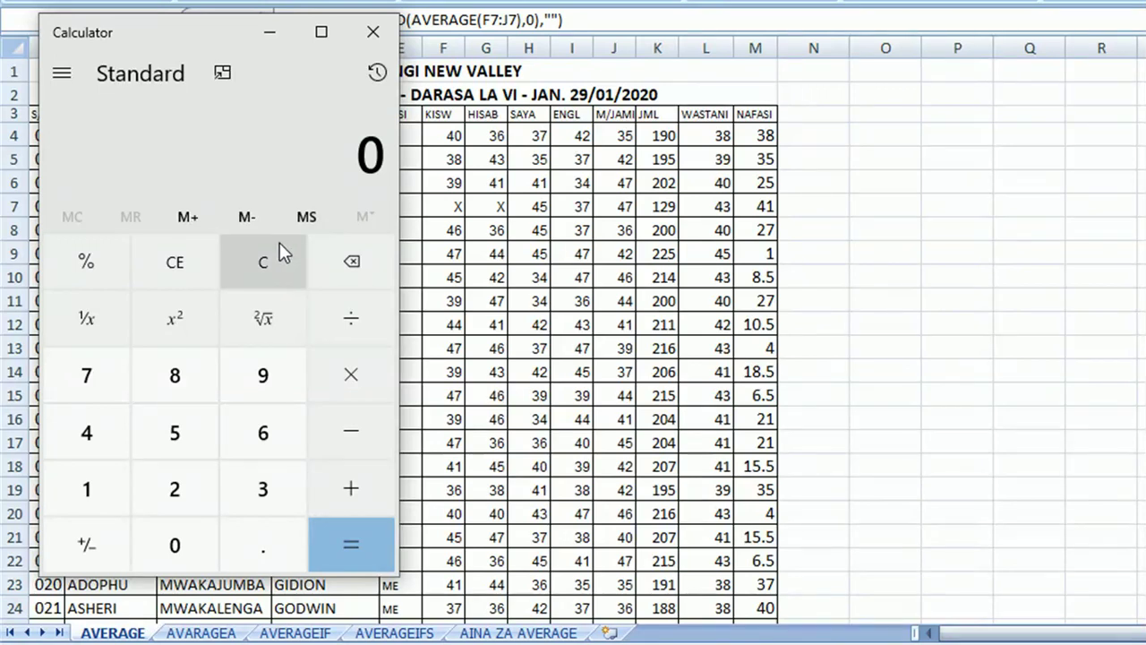
pyautogui.click(101, 434)
pyautogui.click(175, 433)
pyautogui.click(340, 495)
pyautogui.click(262, 488)
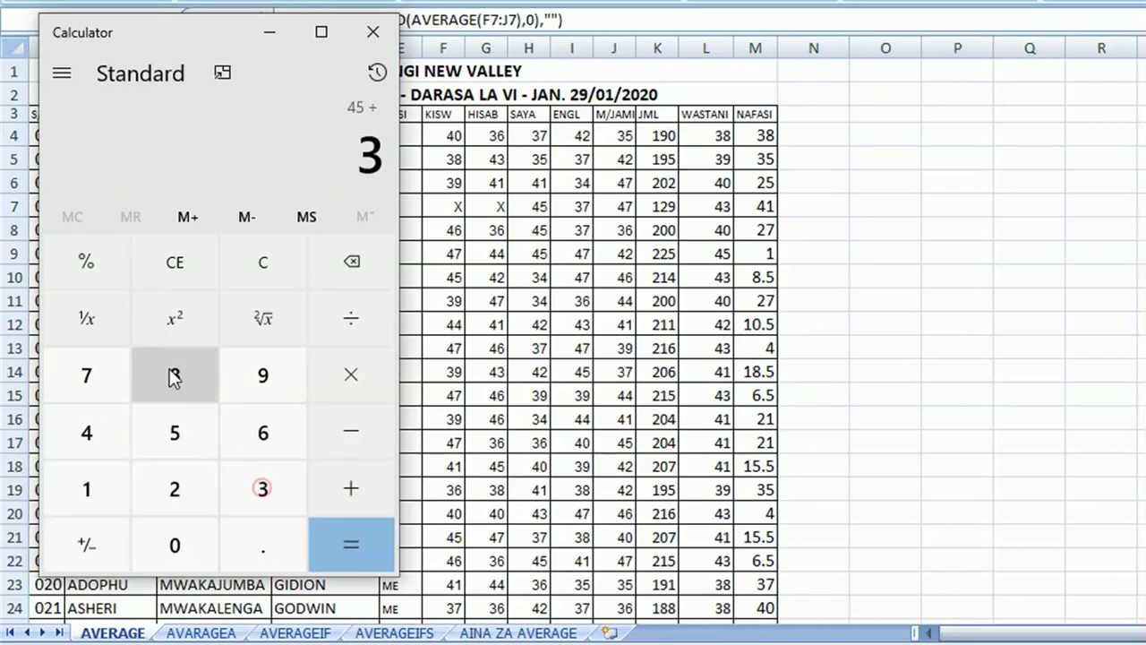
pyautogui.click(100, 376)
pyautogui.click(353, 484)
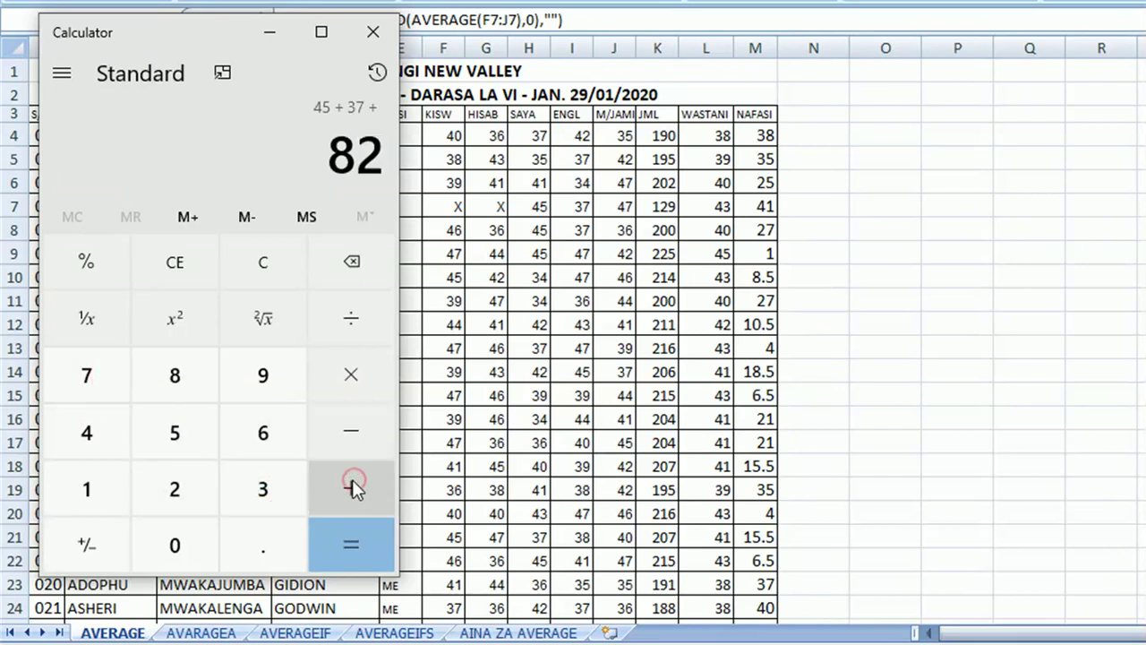
pyautogui.click(101, 429)
pyautogui.click(90, 377)
pyautogui.click(366, 543)
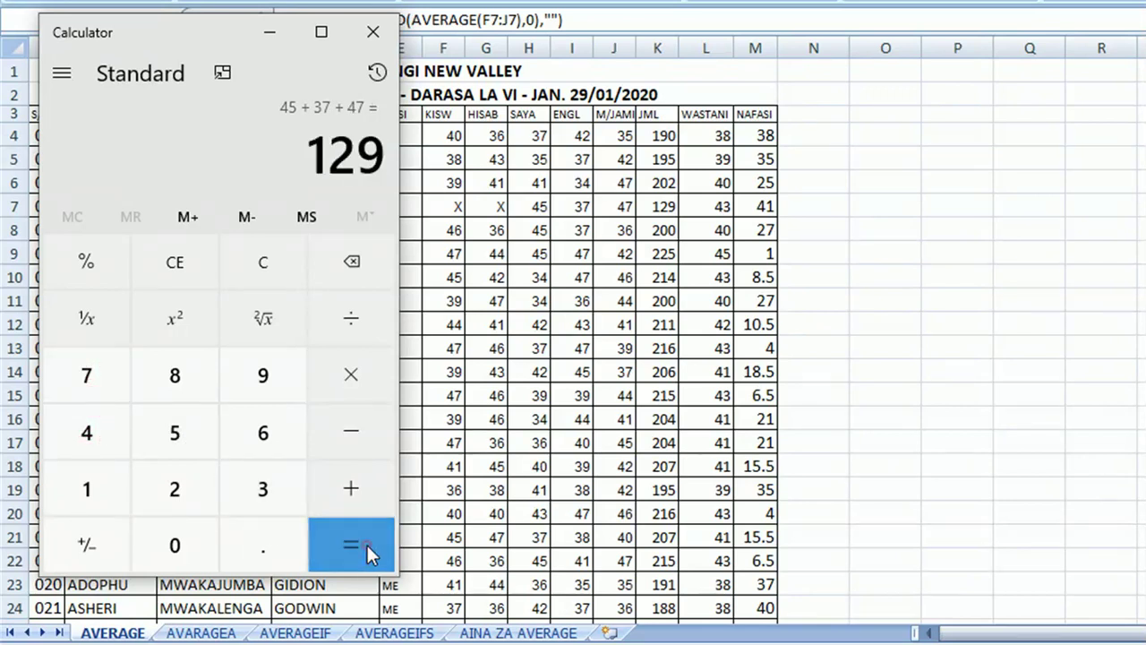
pyautogui.click(352, 322)
pyautogui.click(192, 447)
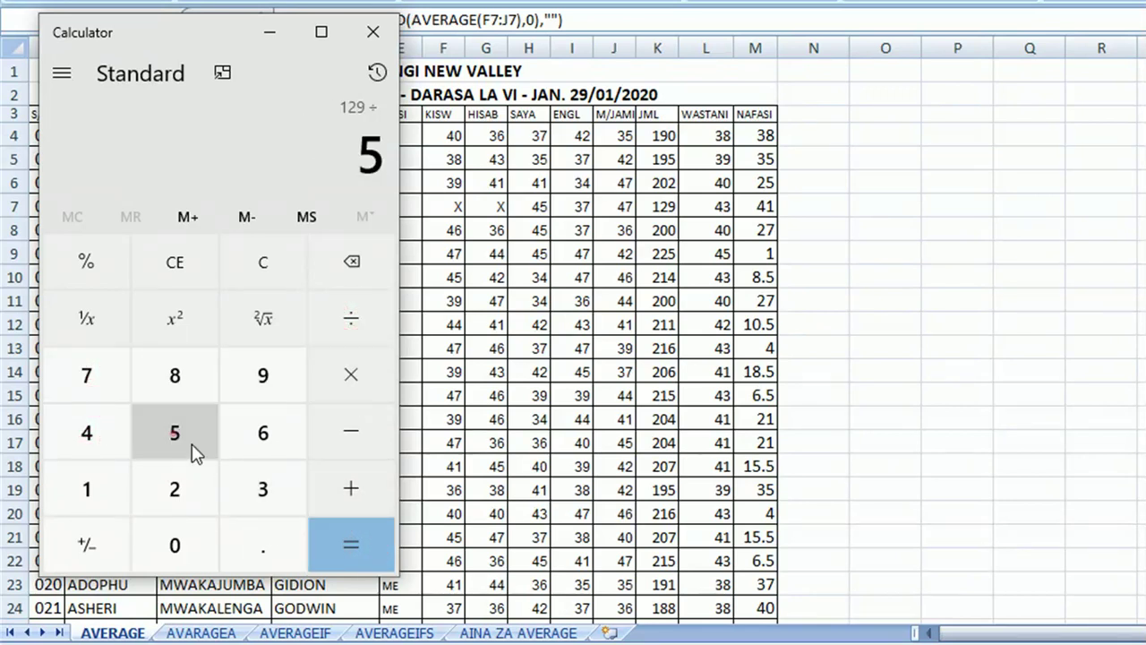
pyautogui.click(341, 539)
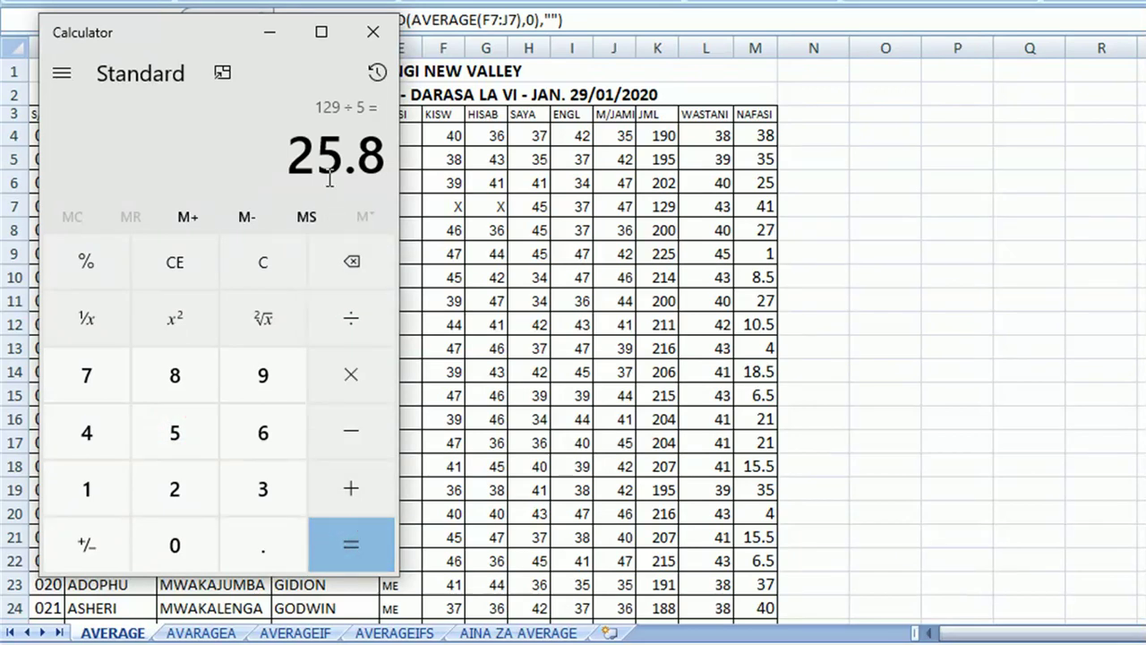
pyautogui.click(234, 638)
pyautogui.click(220, 632)
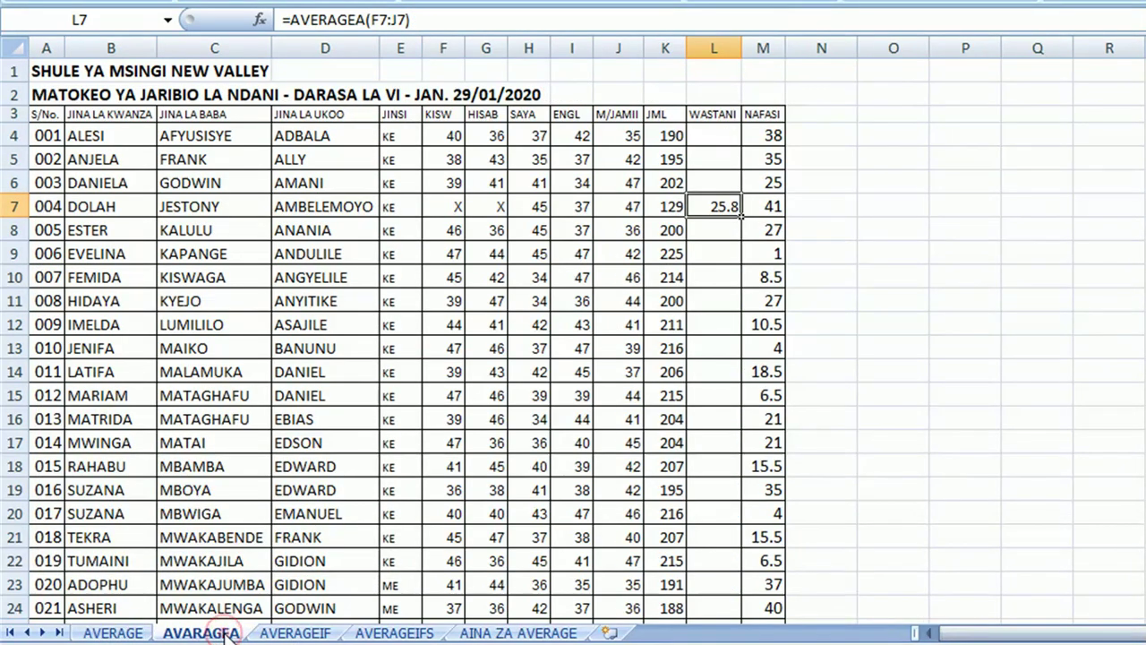
# Switch L7's formula to AVERAGE (showing 43) and back to AVERAGEA (showing 25.8)
pyautogui.hotkey('alt', 'Tab')
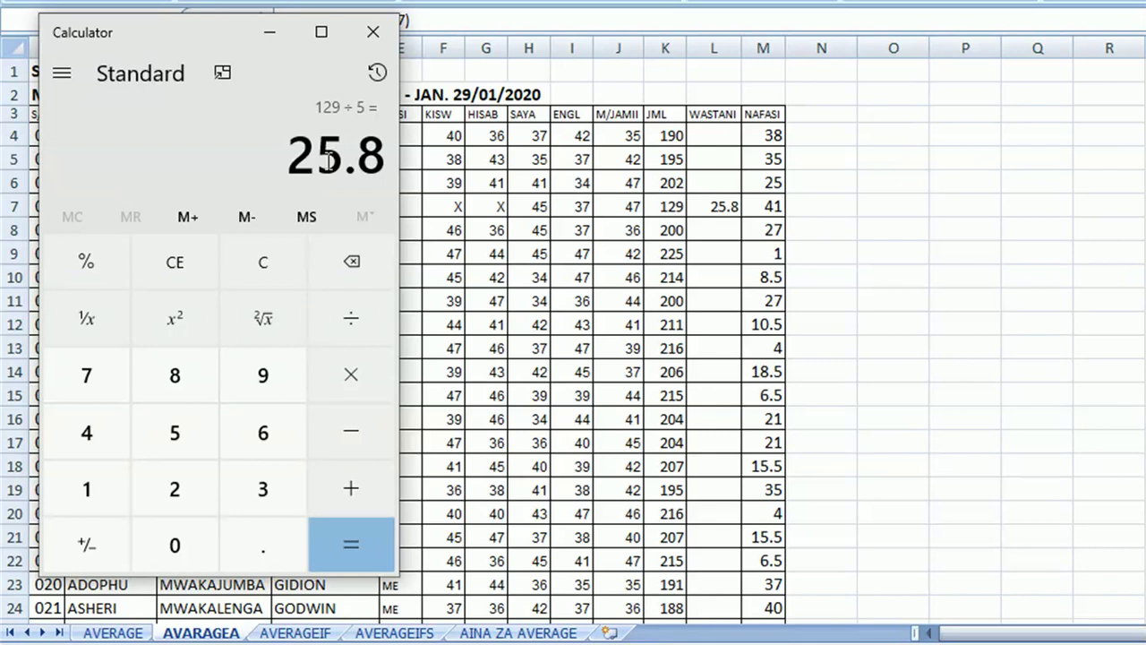
pyautogui.click(713, 207)
pyautogui.click(366, 19)
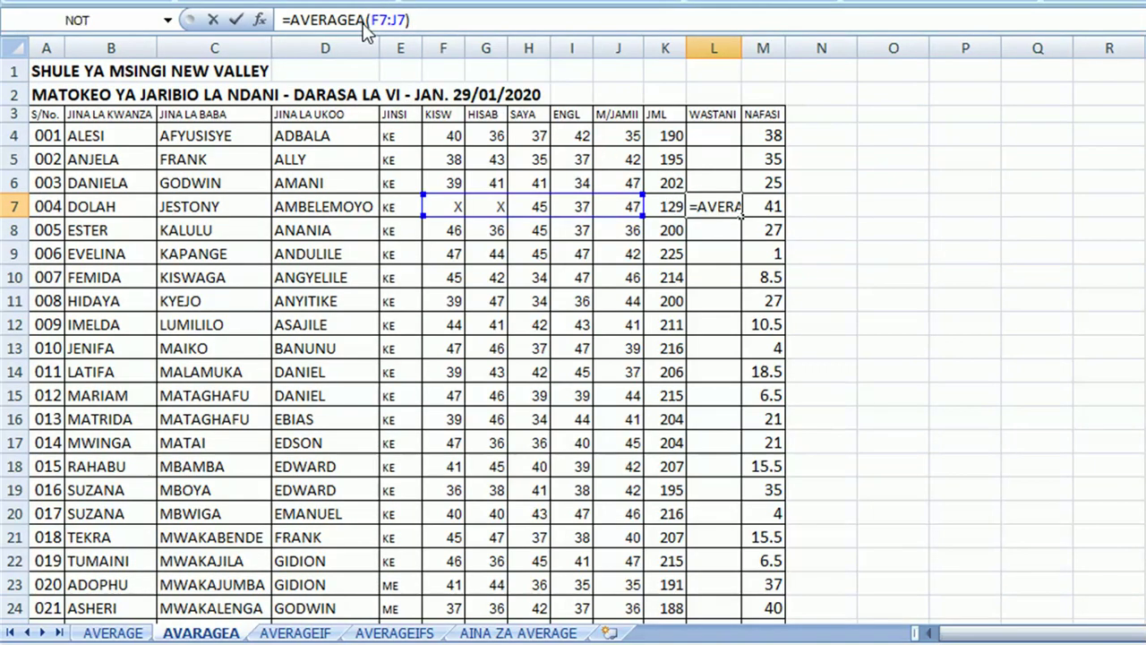
pyautogui.press('BackSpace')
pyautogui.press('Return')
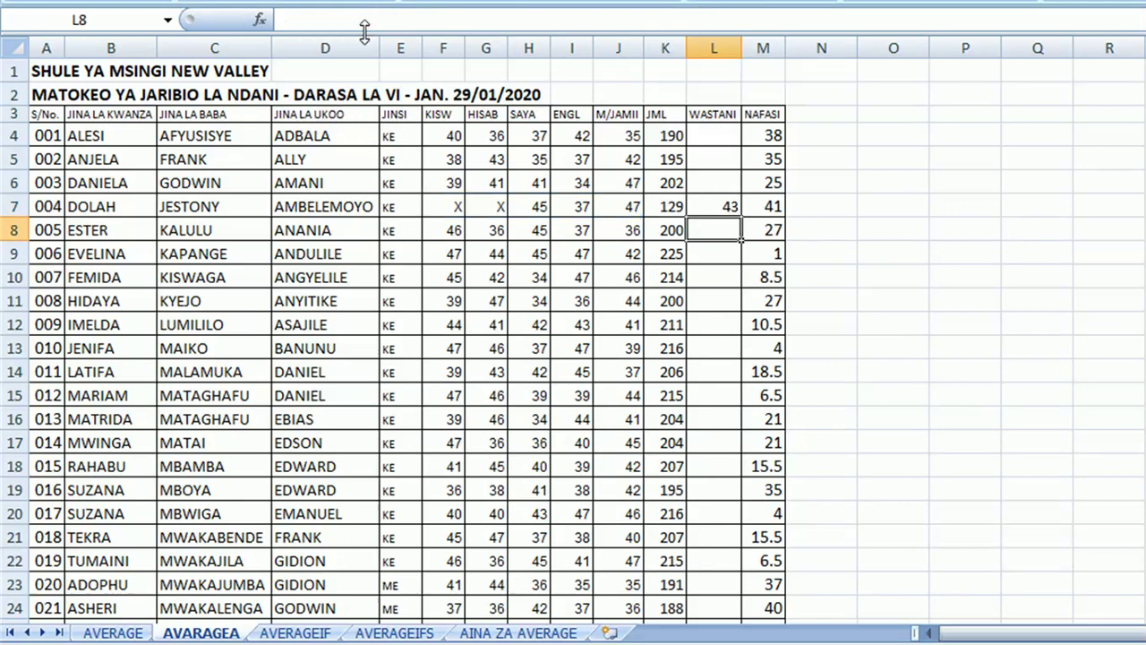
pyautogui.click(733, 207)
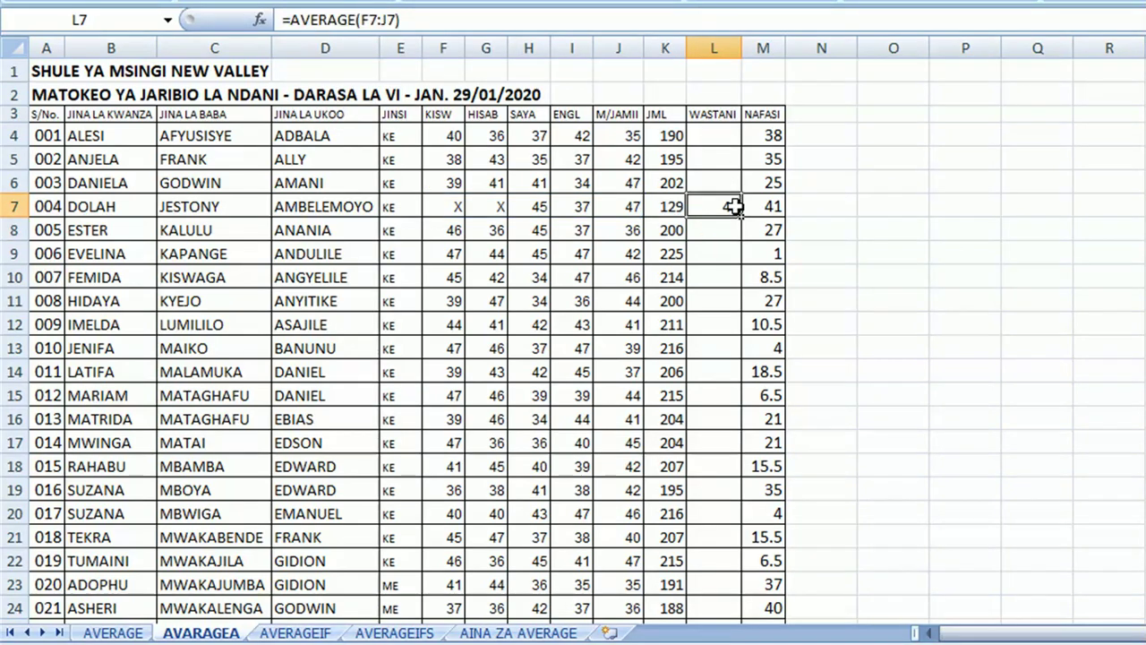
pyautogui.click(354, 18)
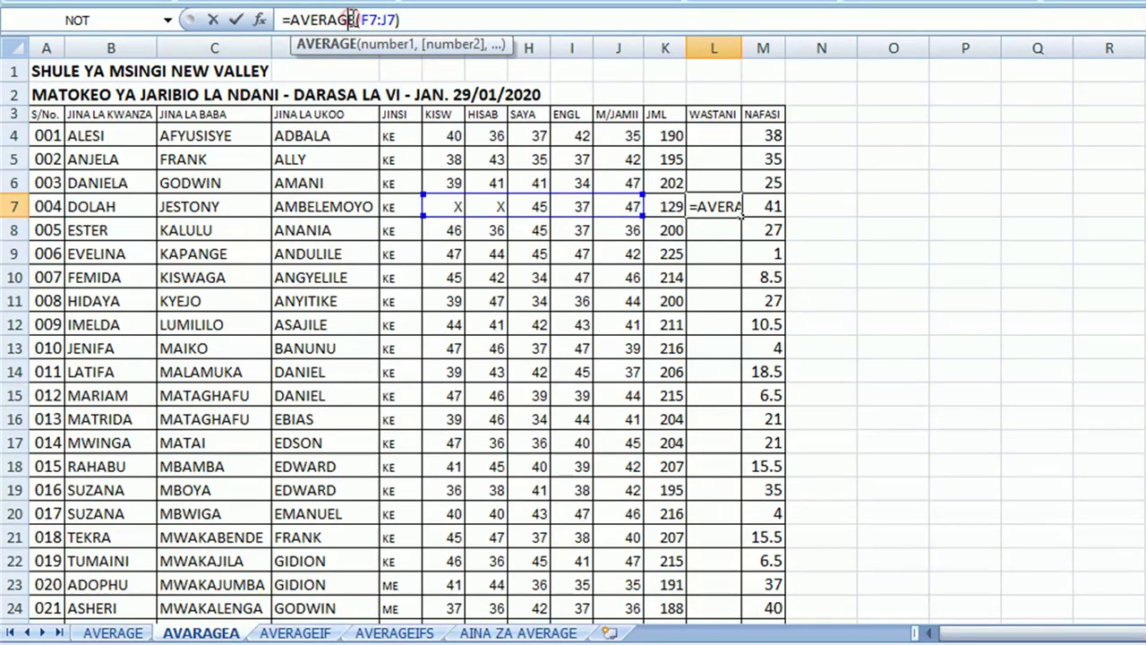
pyautogui.write('A')
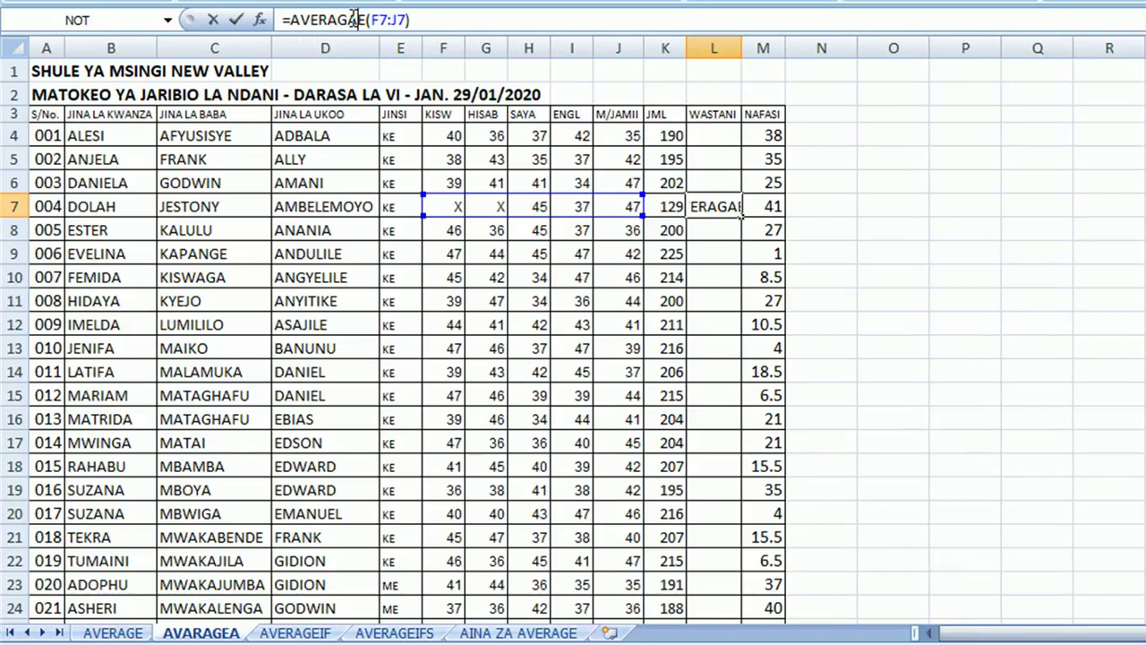
pyautogui.click(721, 208)
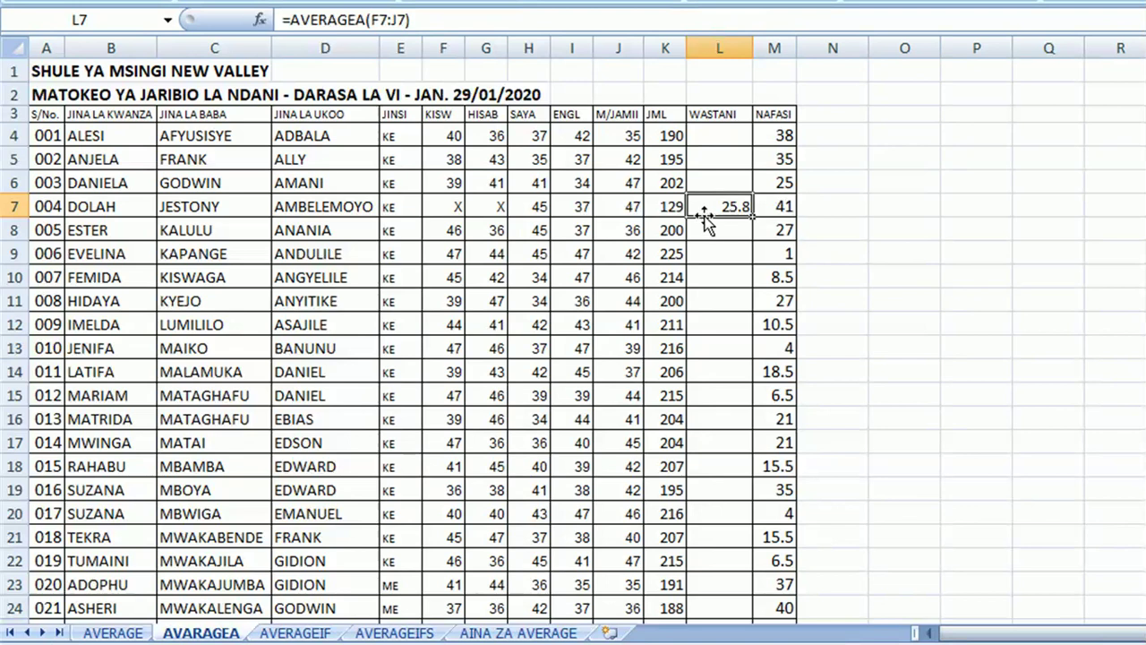
# Start a formula in L4 with =AVERA and highlight AVERAGEA in the suggestions
pyautogui.click(710, 134)
pyautogui.write('=')
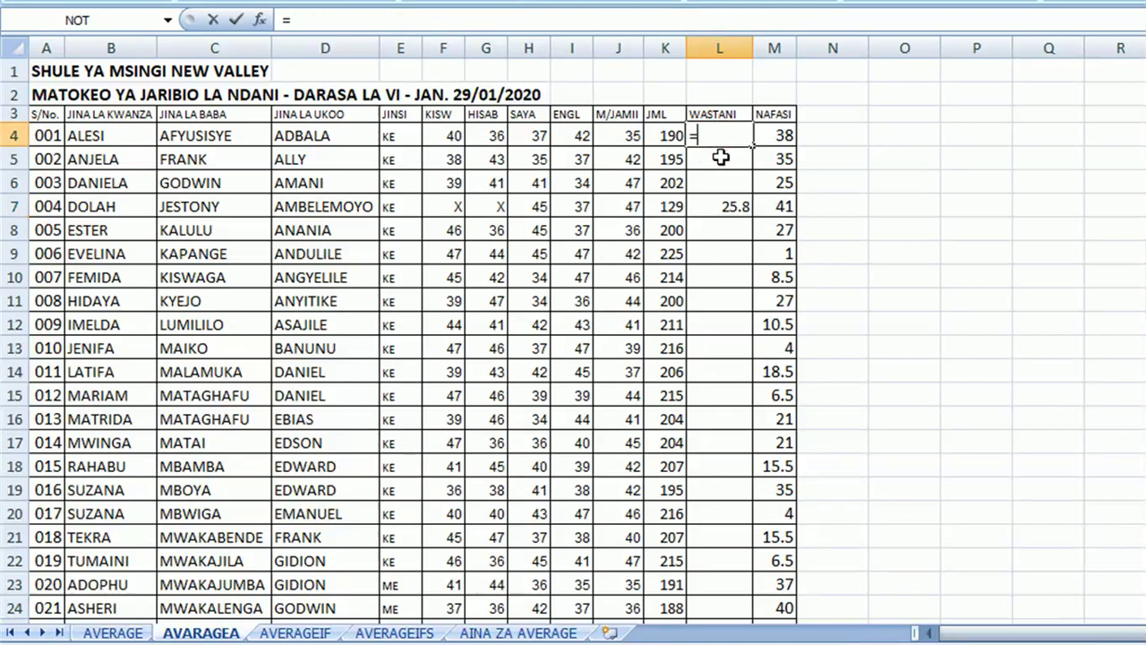
pyautogui.write('AVERA')
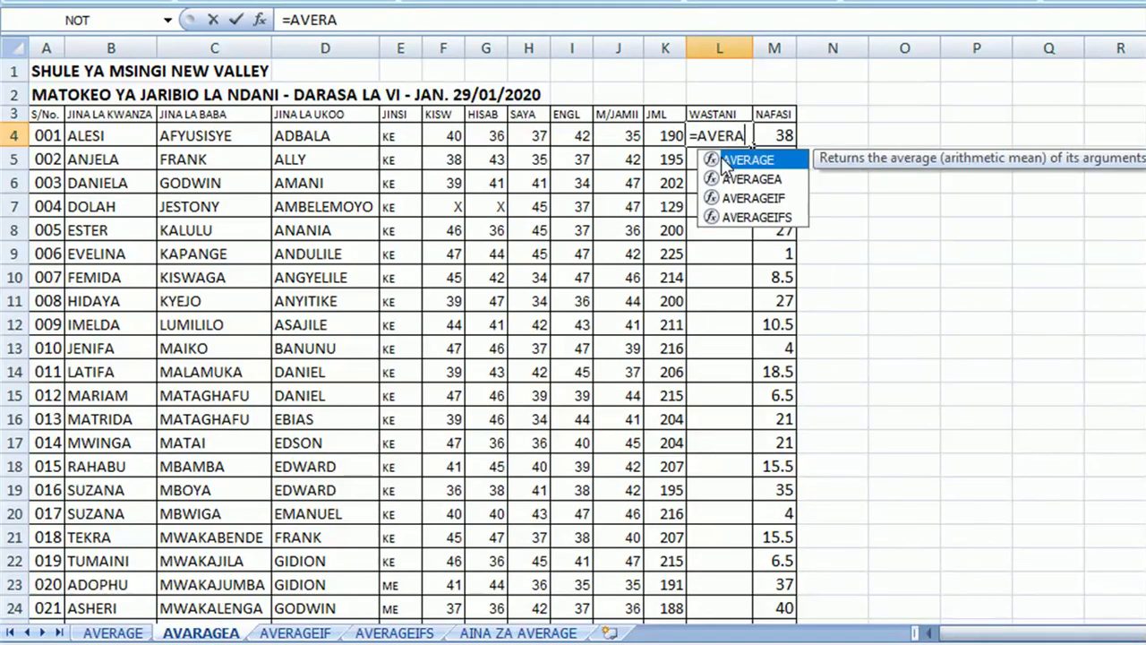
pyautogui.click(744, 177)
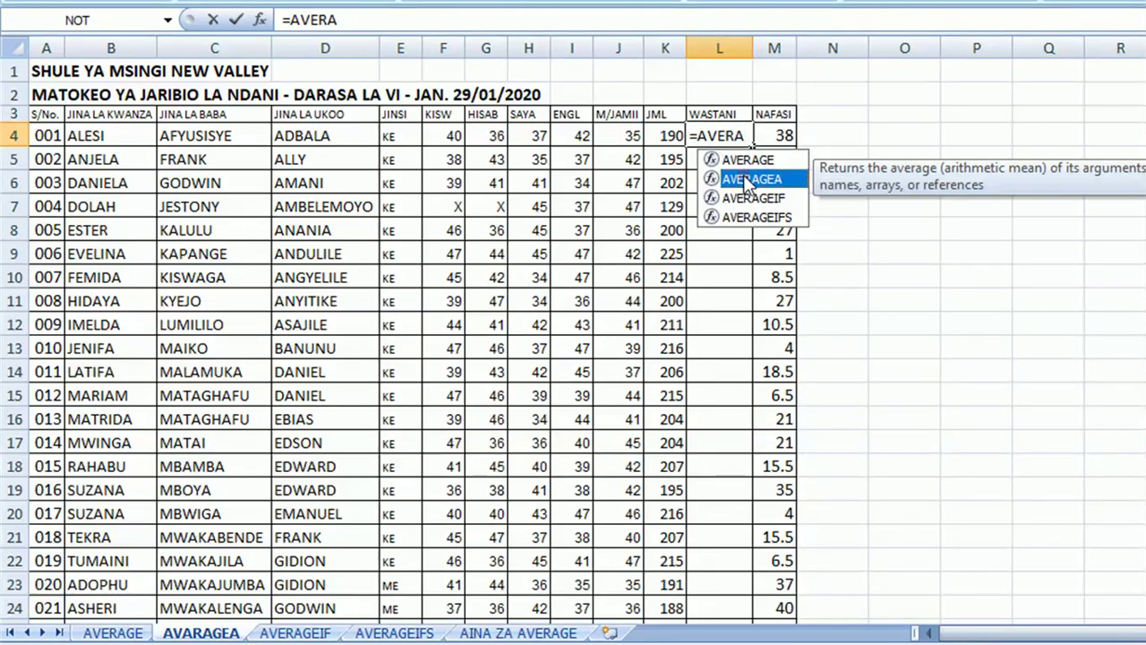
# Complete =AVERAGEA(F4:J4) in L4 so it shows 38
pyautogui.doubleClick(743, 177)
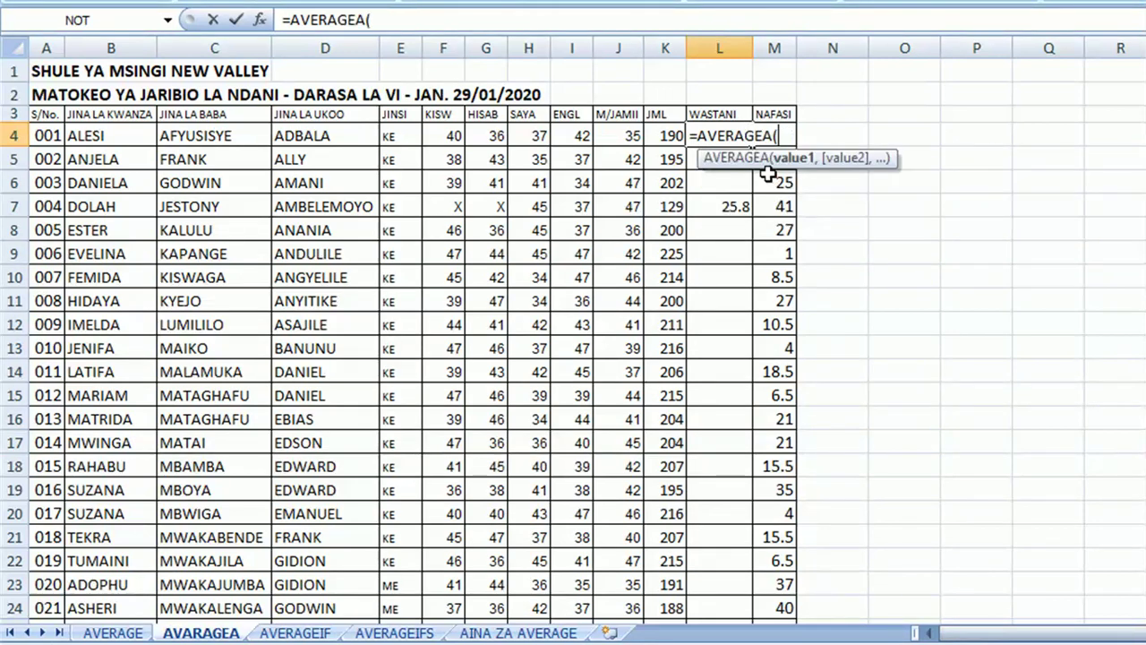
pyautogui.click(454, 135)
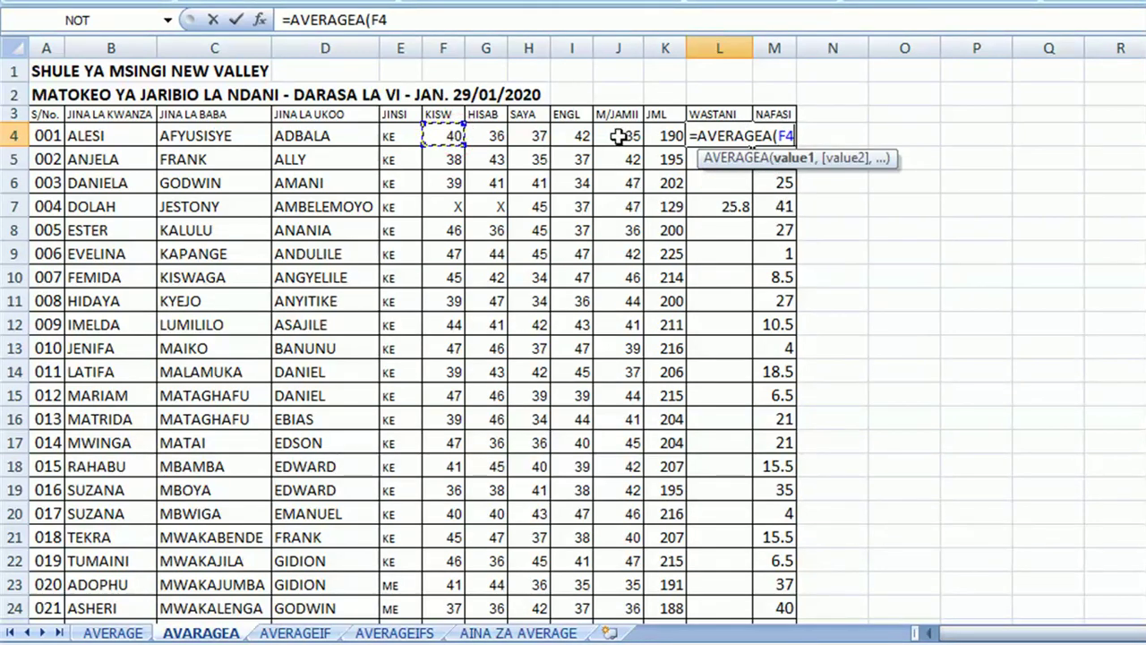
pyautogui.moveTo(649, 135); pyautogui.dragTo(618, 183)
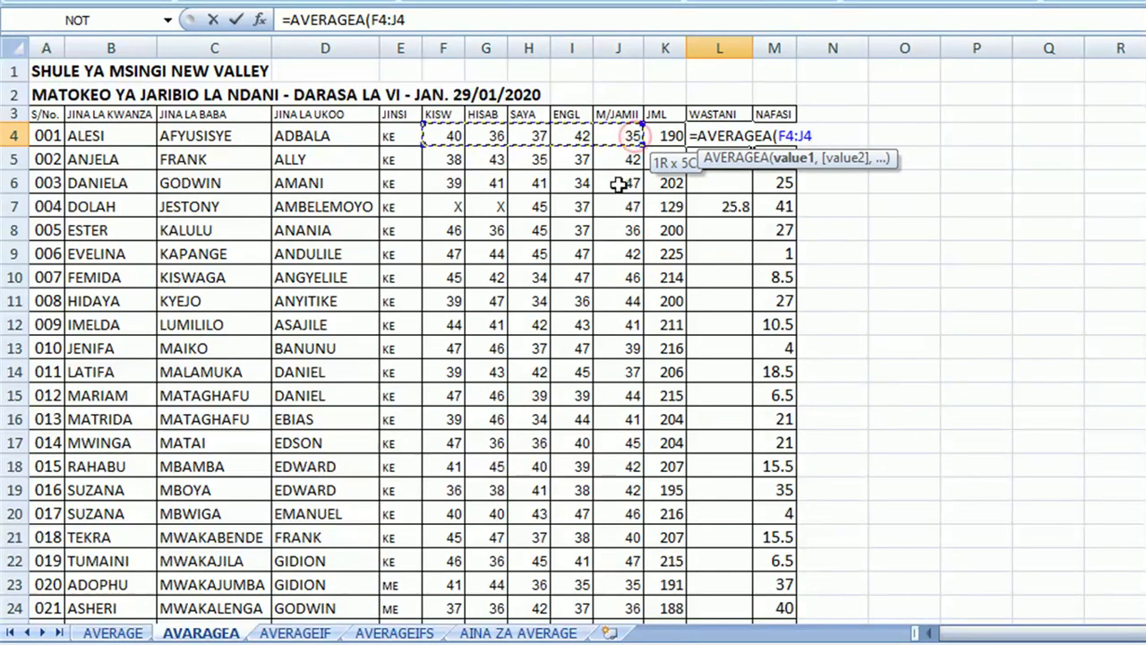
pyautogui.write(')')
pyautogui.press('Return')
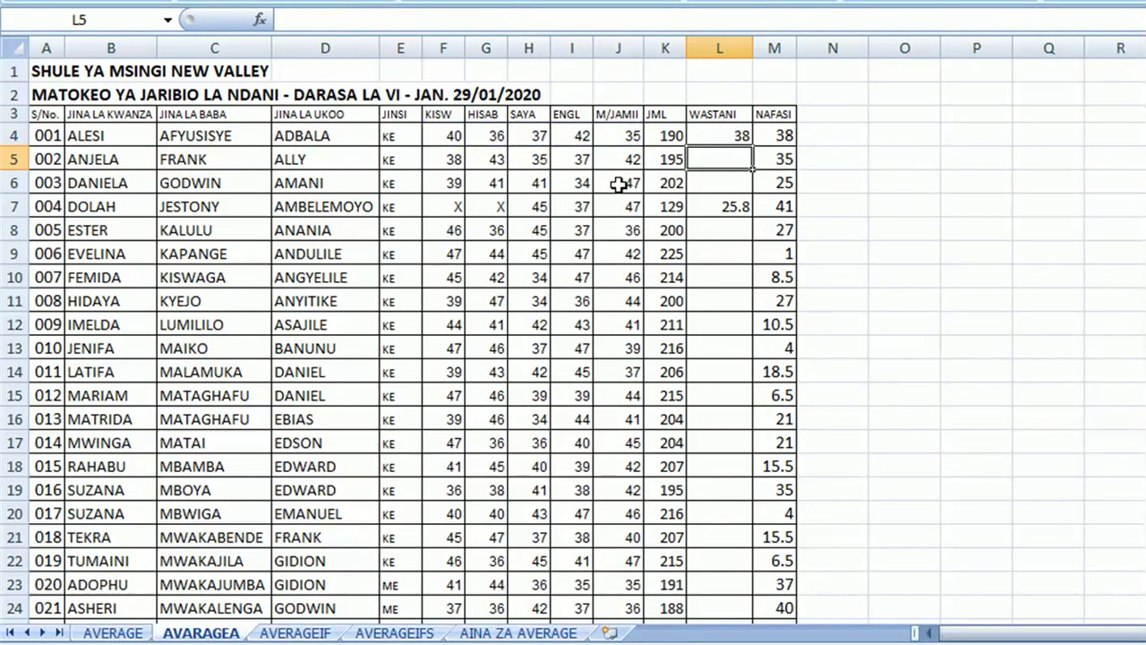
# Copy L4's AVERAGEA formula down through L44 and return to the top
pyautogui.click(733, 139)
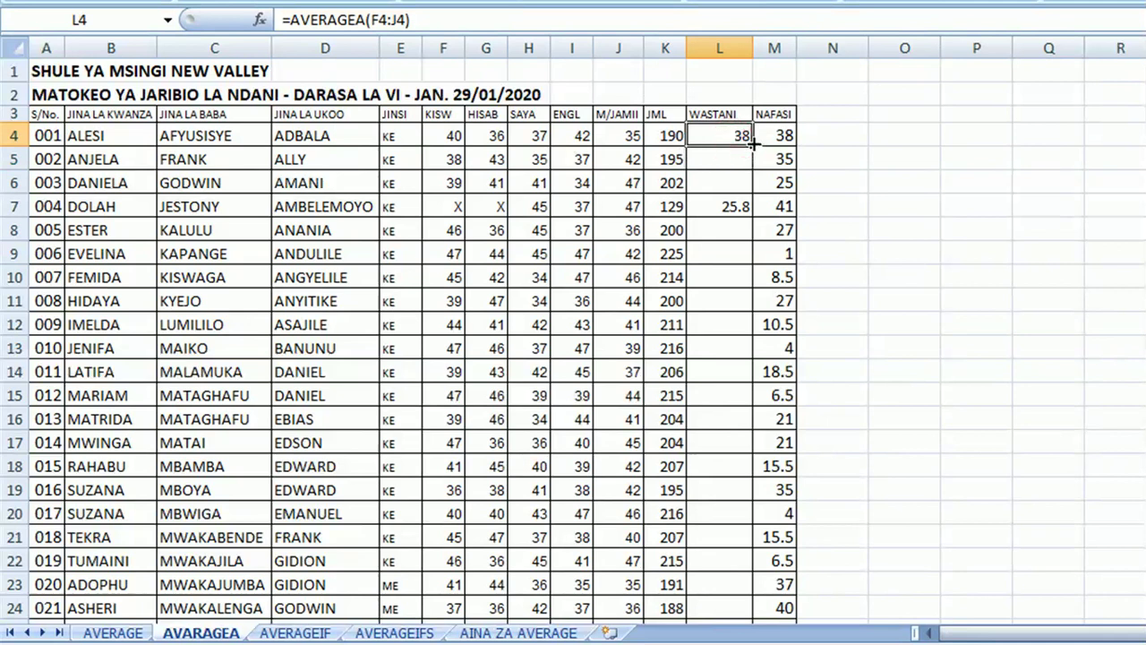
pyautogui.moveTo(754, 144); pyautogui.dragTo(717, 638)
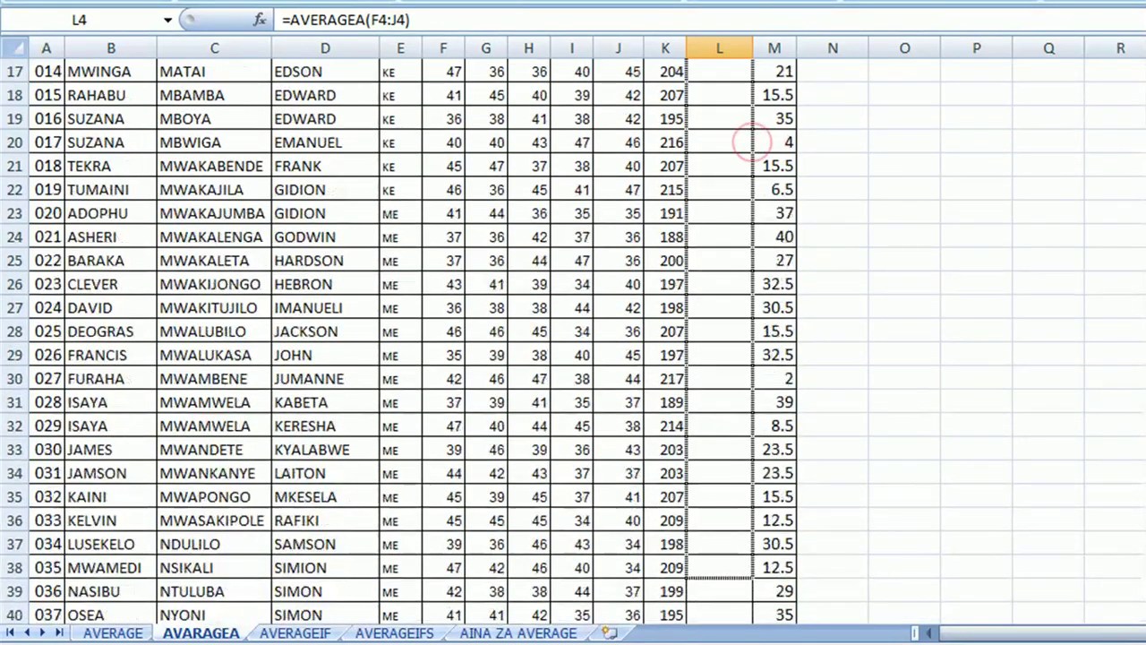
pyautogui.moveTo(711, 580); pyautogui.dragTo(712, 578)
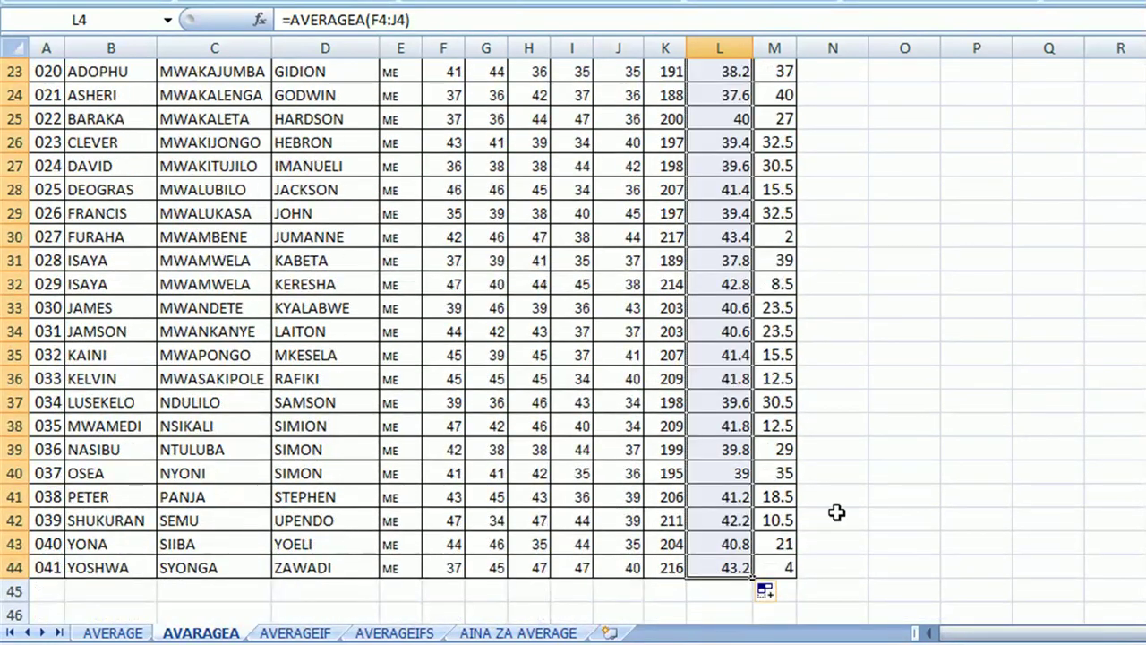
pyautogui.scroll(6, 573, 340)
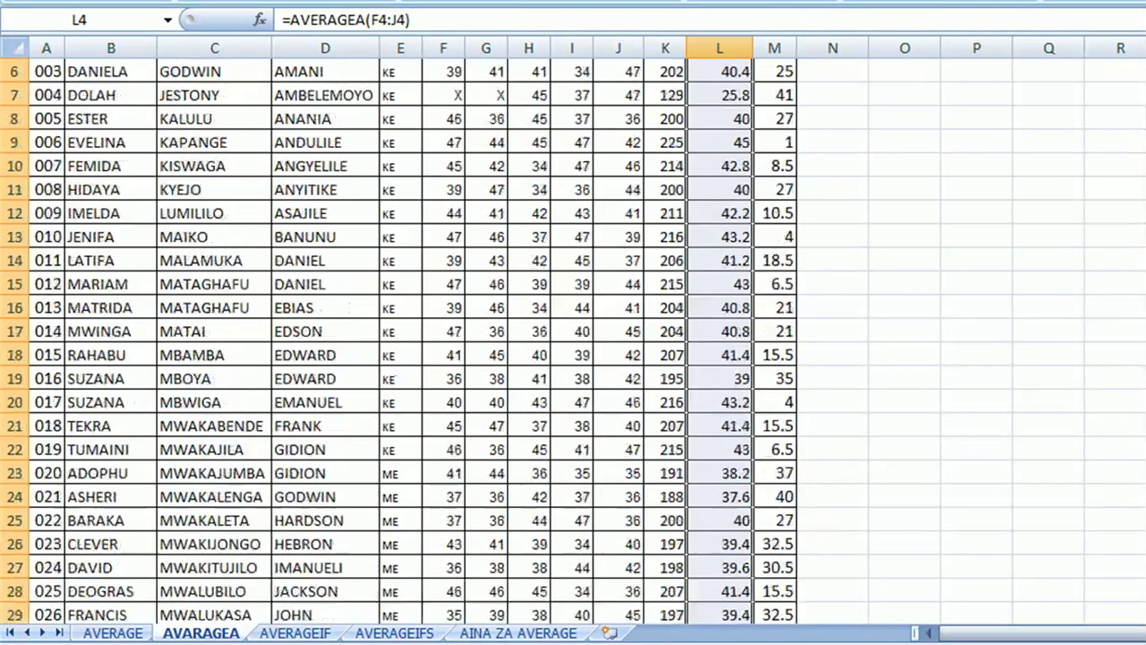
pyautogui.scroll(2, 573, 340)
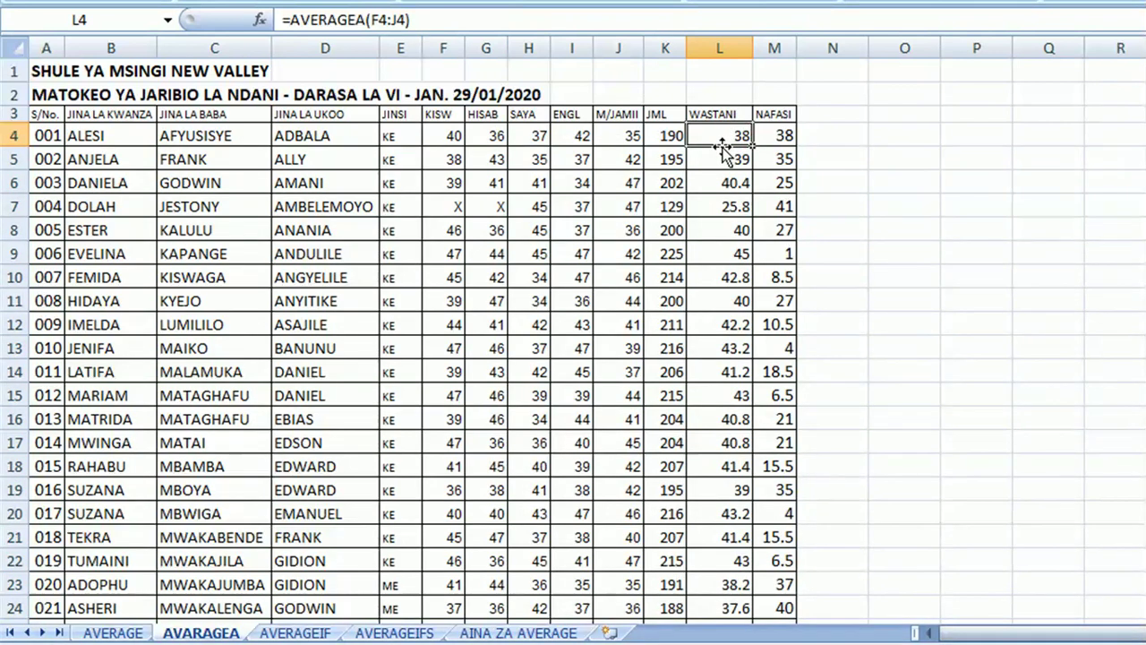
pyautogui.click(466, 207)
pyautogui.click(453, 208)
pyautogui.press('Delete')
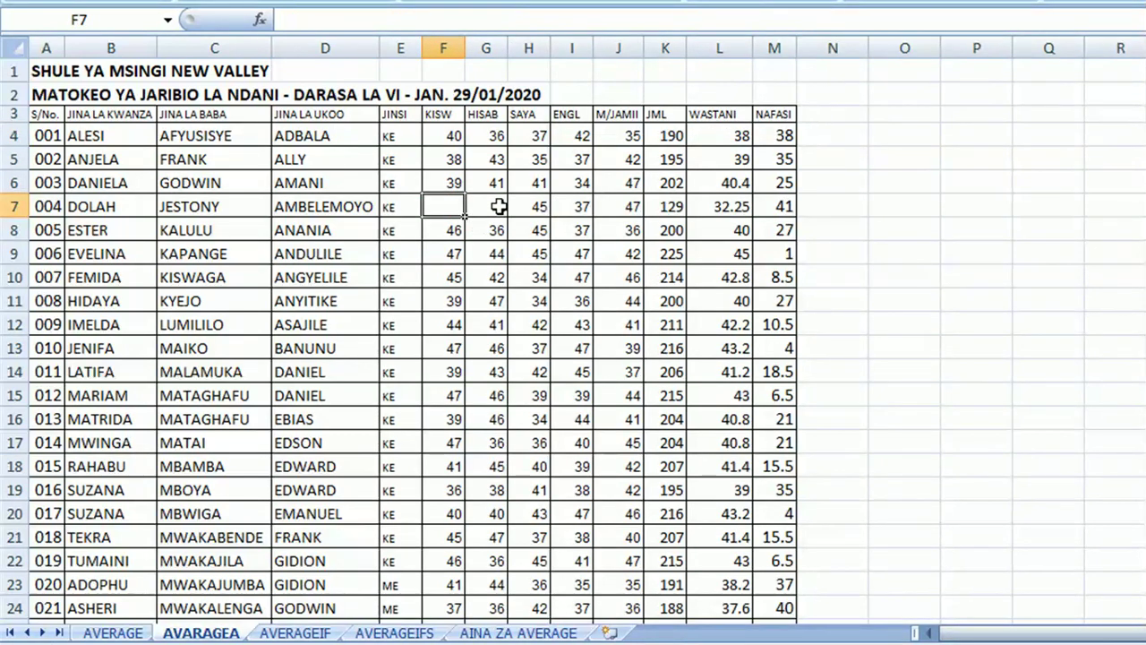
pyautogui.click(488, 205)
pyautogui.press('Delete')
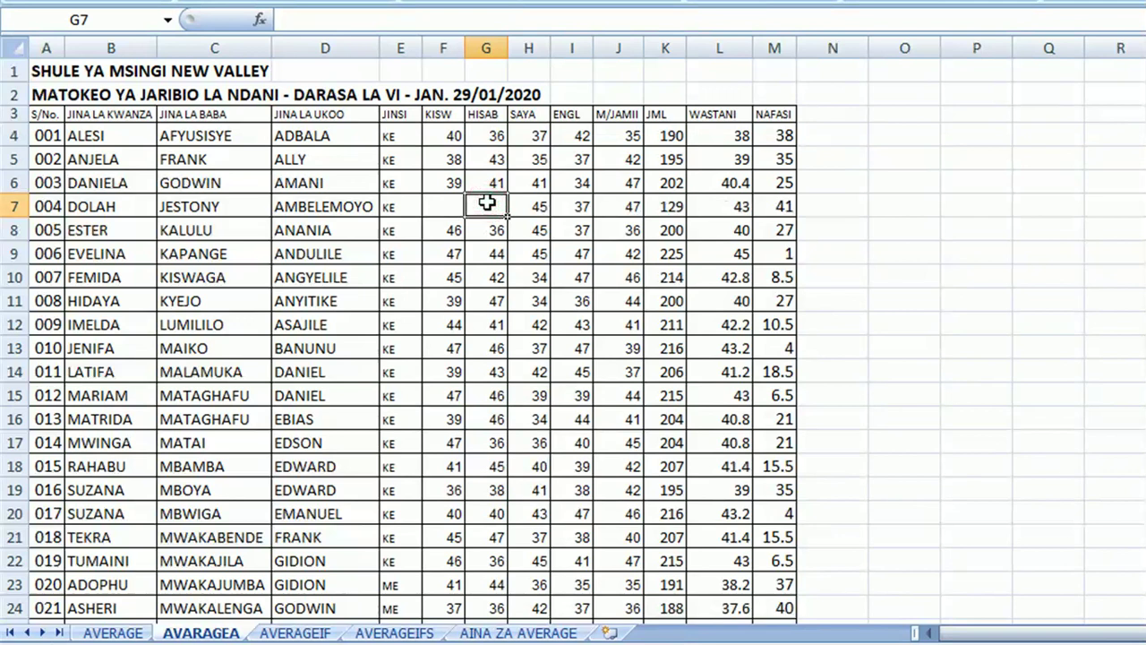
pyautogui.click(443, 209)
pyautogui.write('X')
pyautogui.press('Tab')
pyautogui.write('X')
pyautogui.press('Tab')
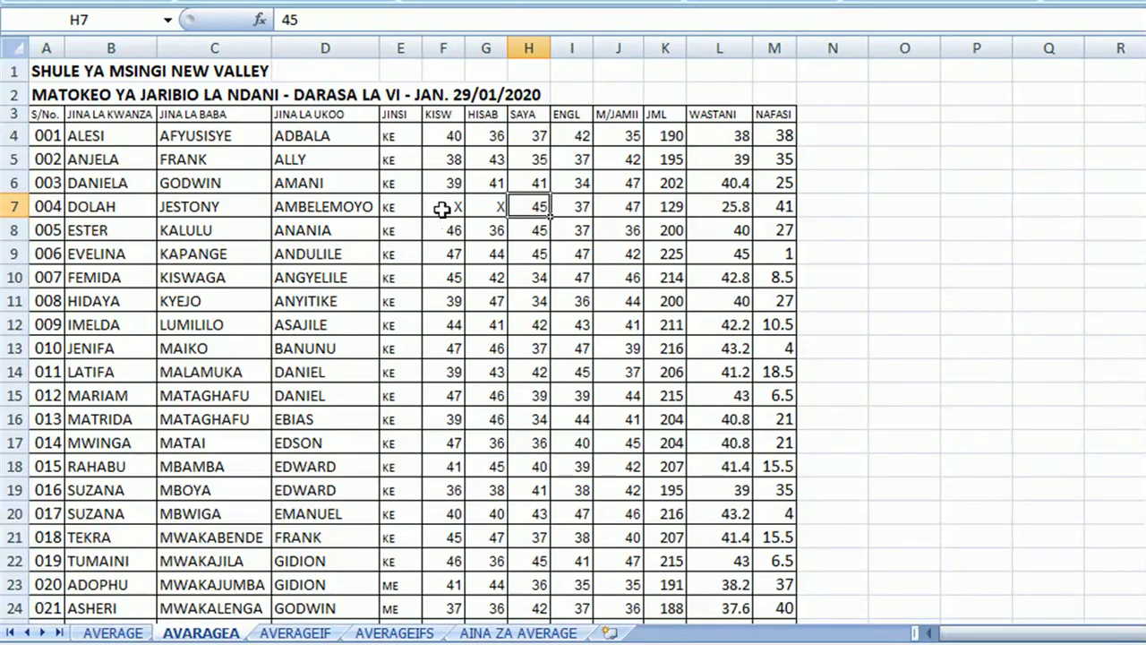
pyautogui.click(707, 136)
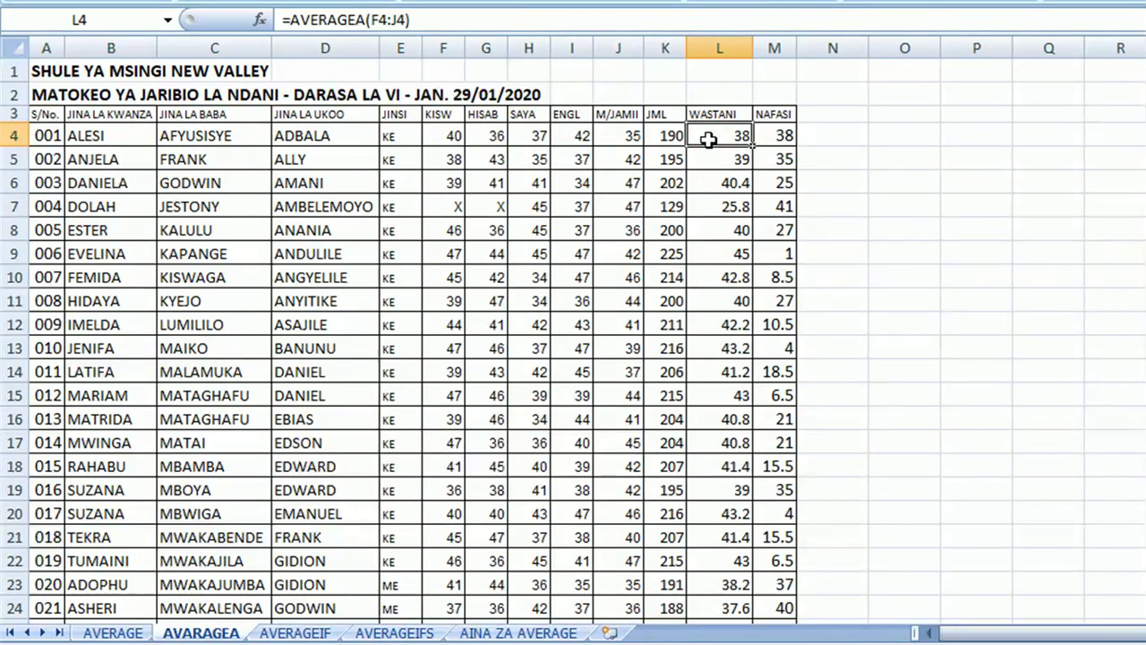
# Round L4's average with =ROUND(AVERAGEA(F4:J4),0) and fill it down column L
pyautogui.doubleClick(708, 139)
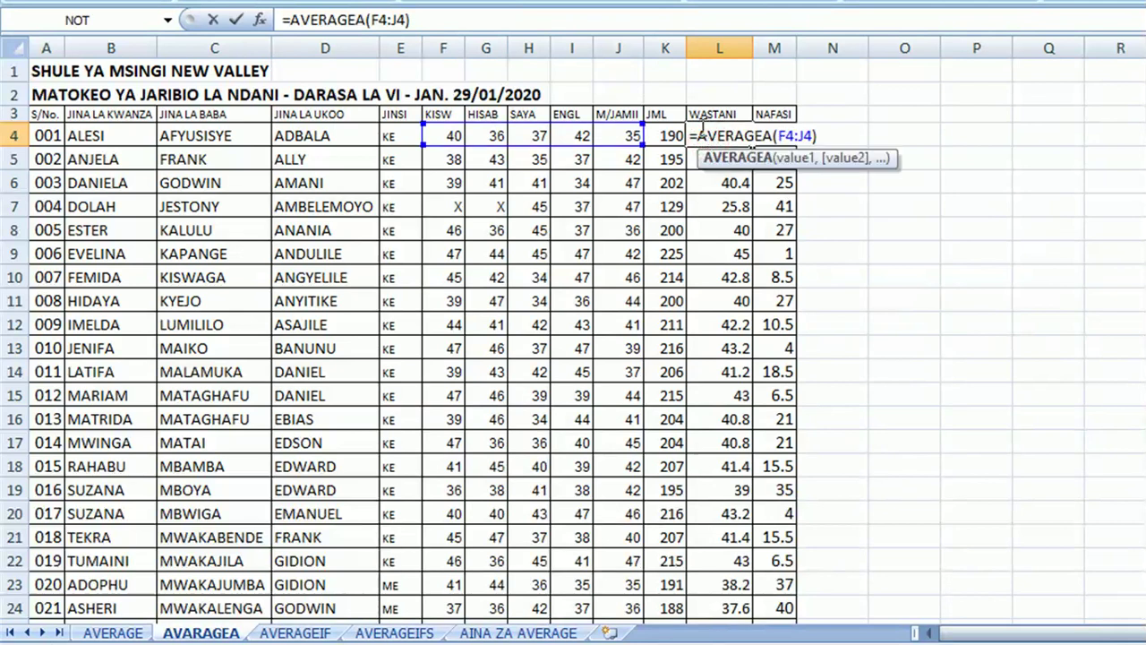
pyautogui.write('ROUND')
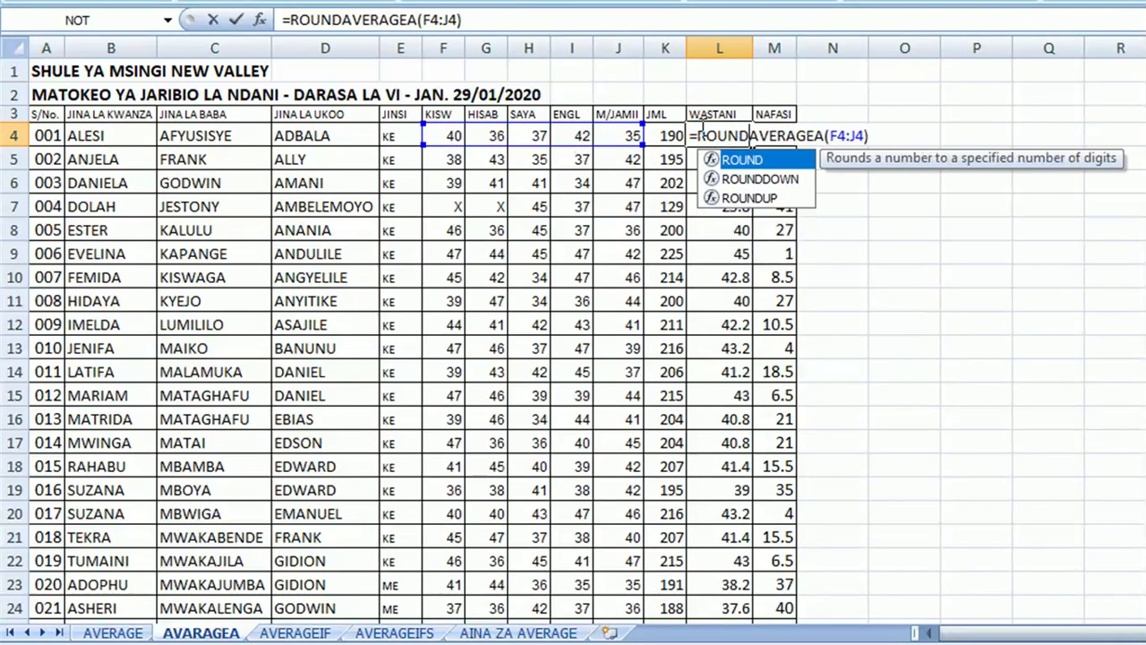
pyautogui.write('(')
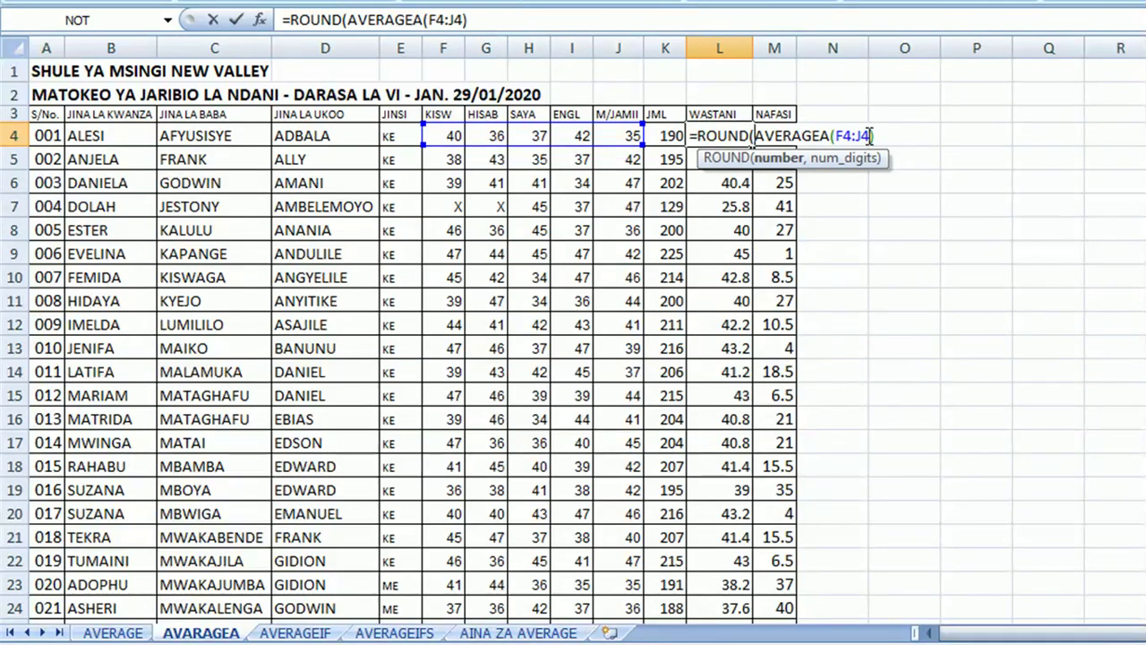
pyautogui.click(877, 135)
pyautogui.write(',0')
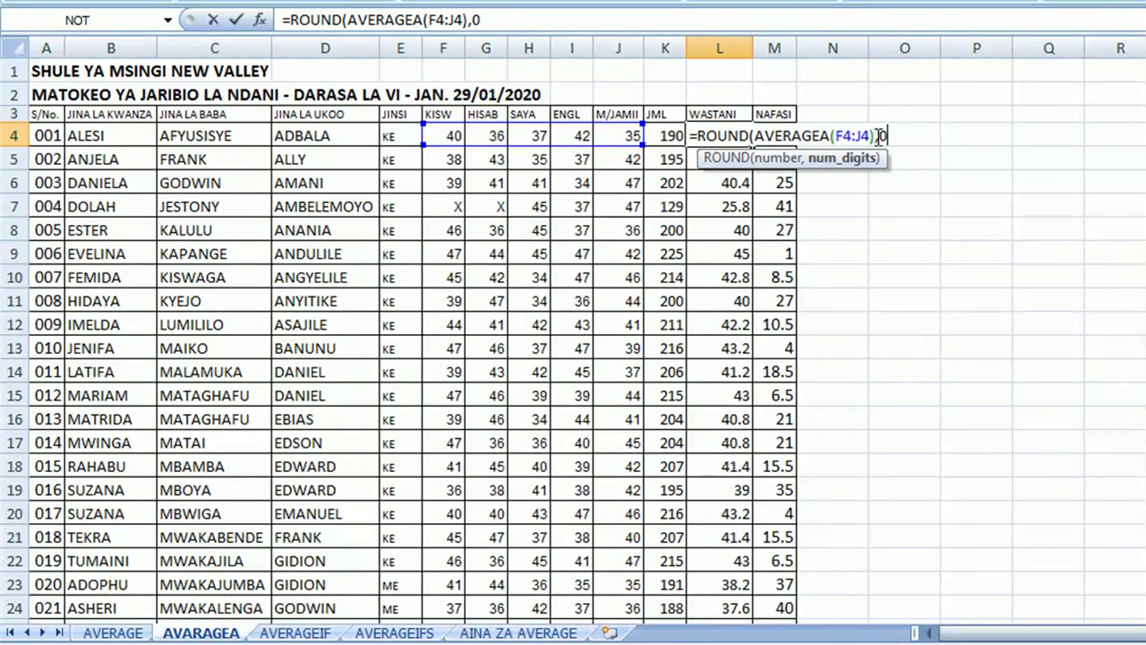
pyautogui.press('Return')
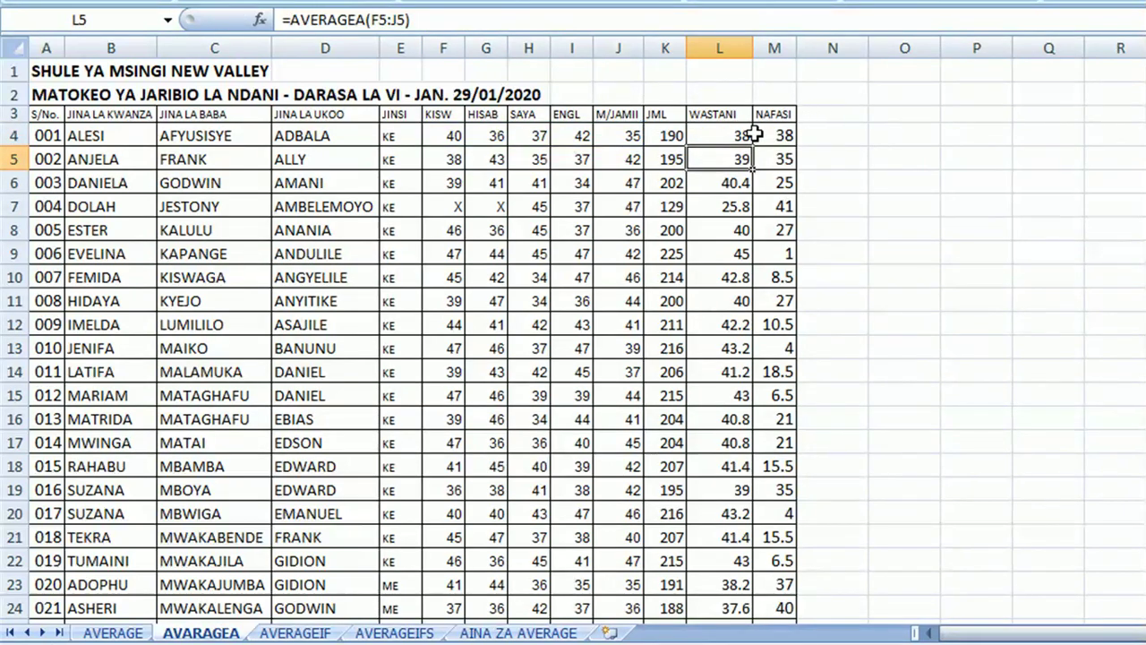
pyautogui.click(748, 134)
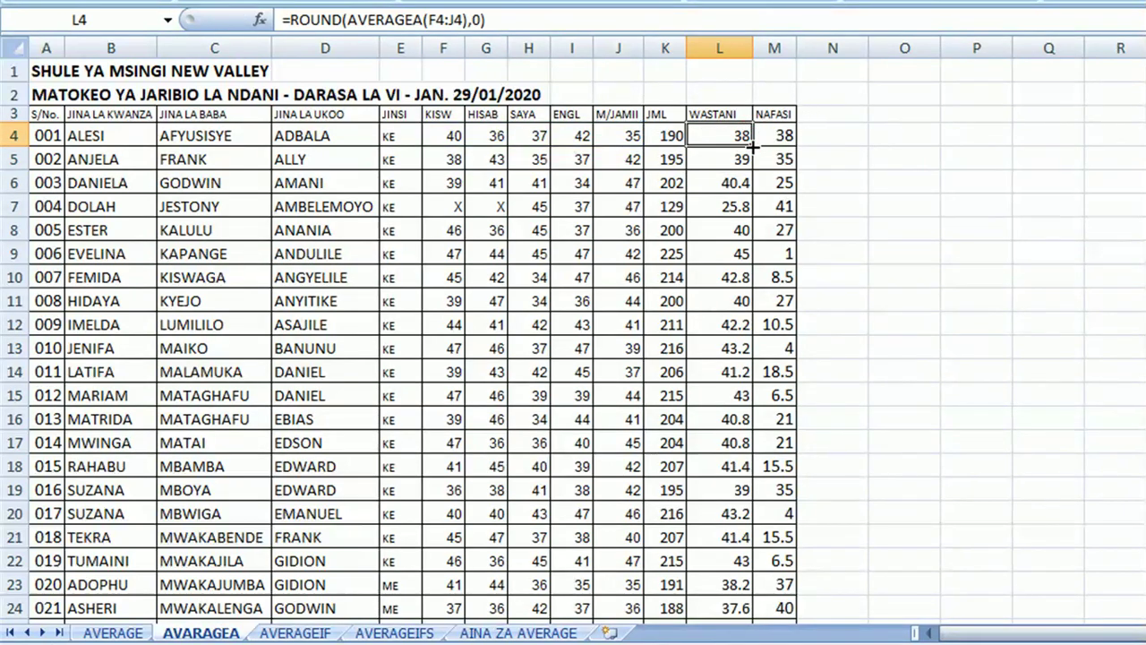
pyautogui.doubleClick(752, 145)
# Begin wrapping L4's rounded formula in IFERROR
pyautogui.doubleClick(719, 135)
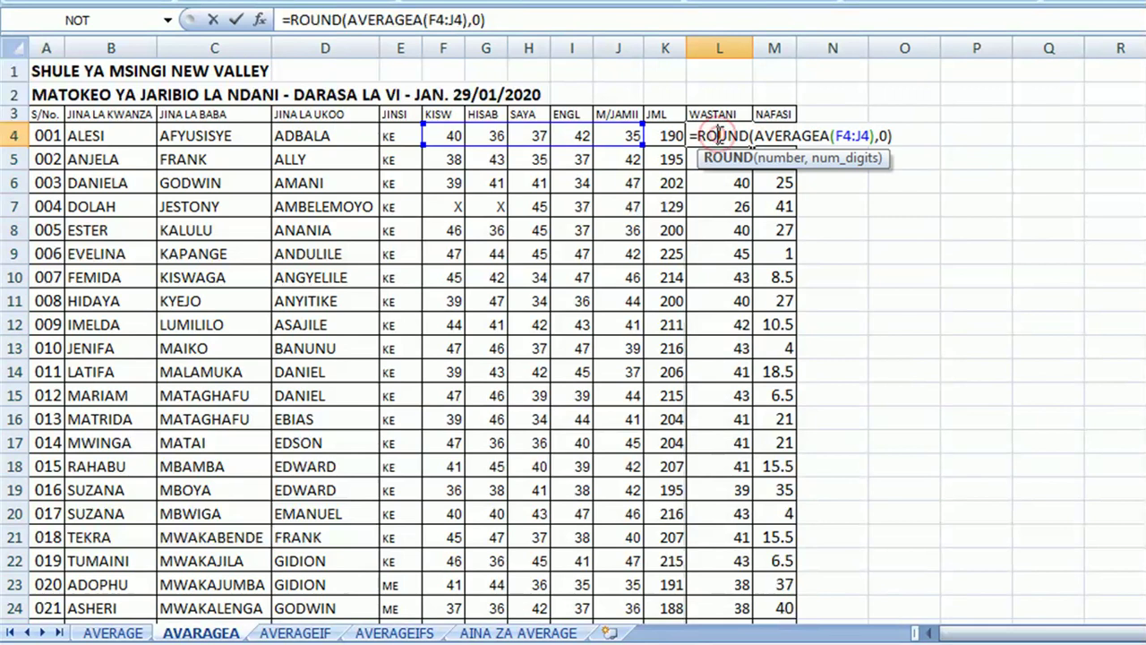
pyautogui.click(700, 134)
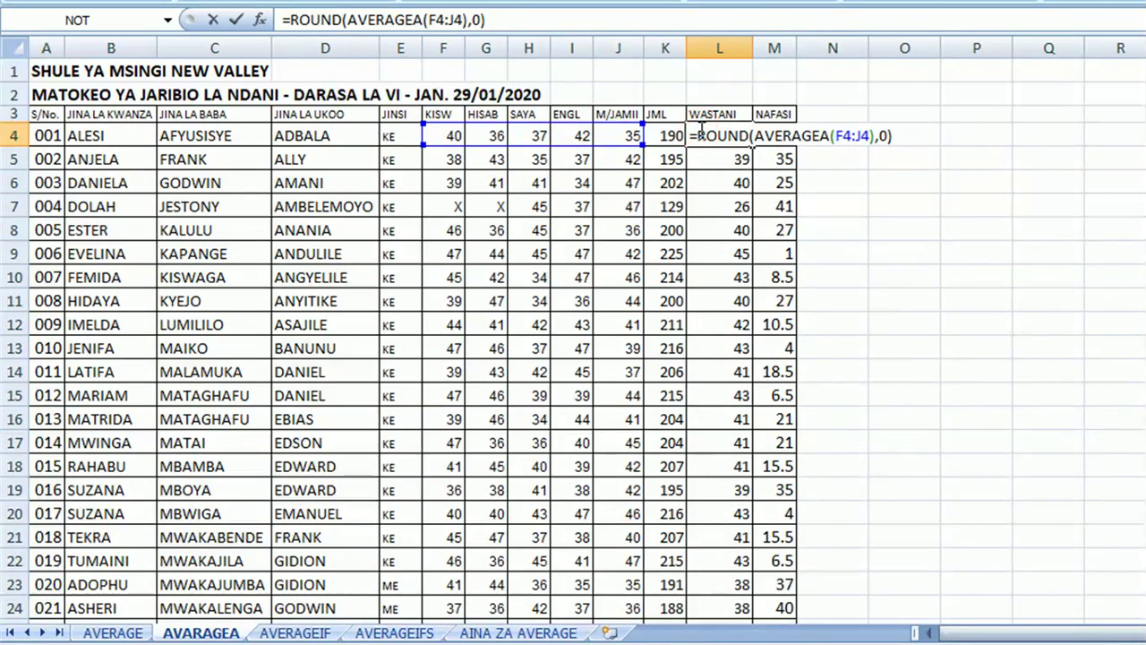
pyautogui.write('IFERROR')
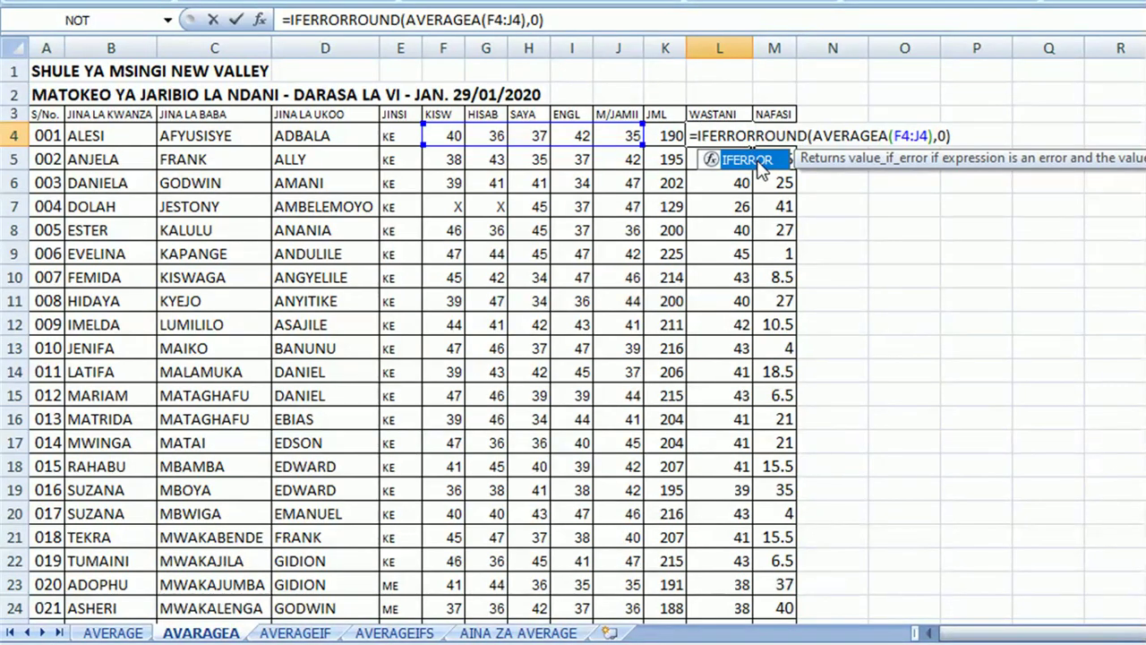
pyautogui.write('(')
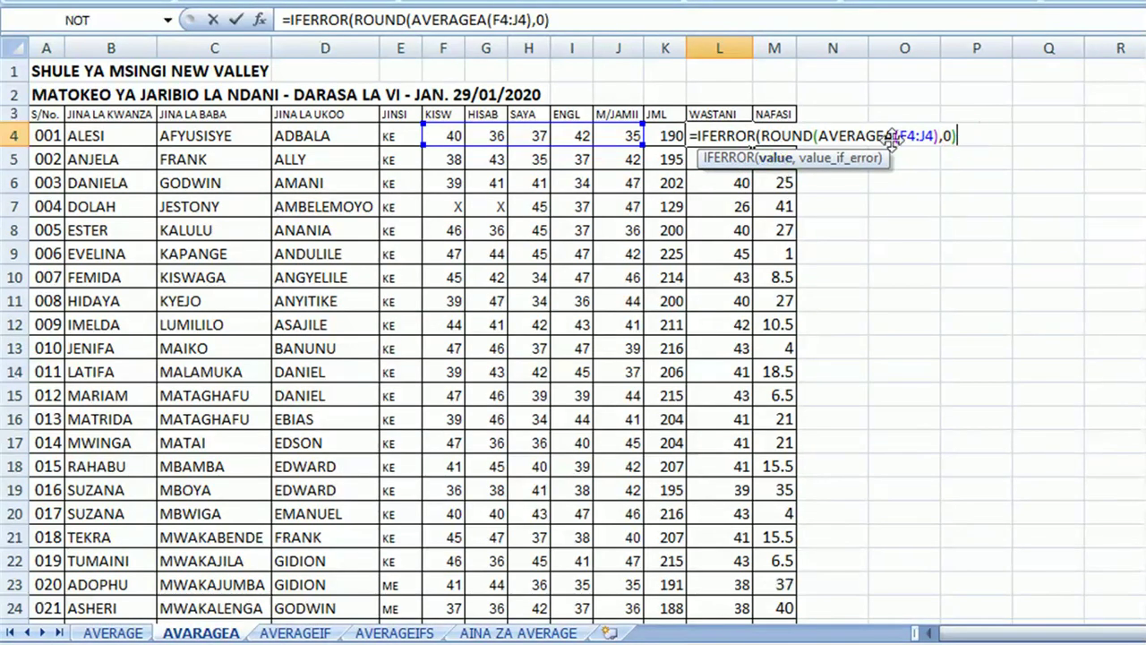
pyautogui.write(',')
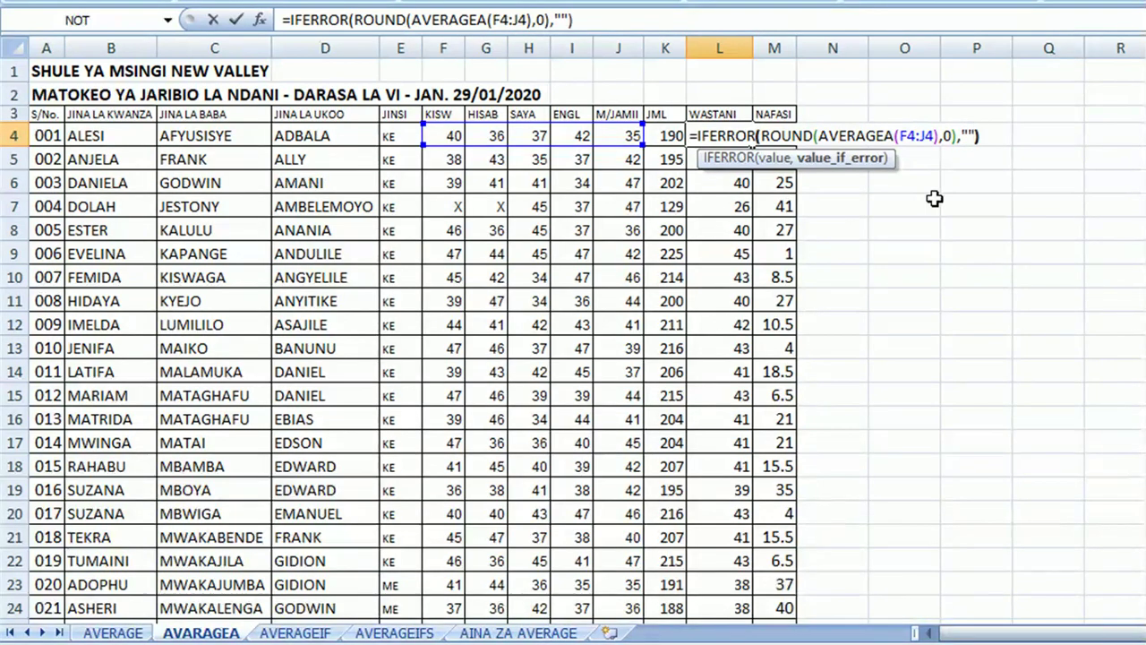
# Commit the IFERROR-wrapped L4 formula with a blank fallback and copy it down column L
pyautogui.press('Return')
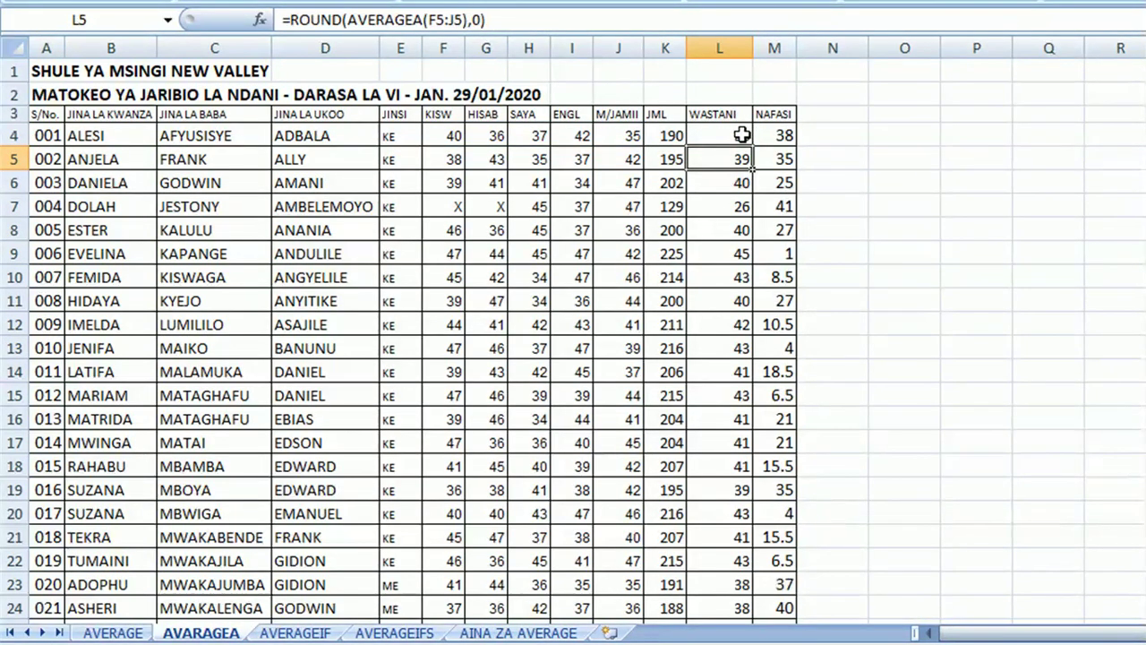
pyautogui.click(741, 136)
pyautogui.doubleClick(753, 144)
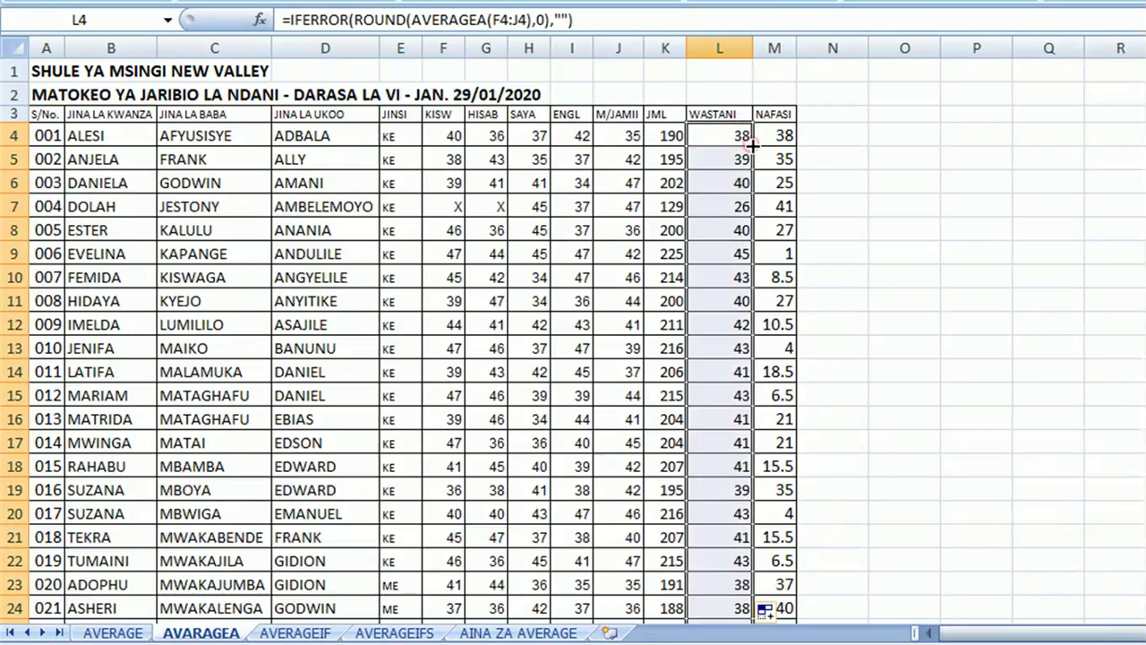
pyautogui.click(722, 292)
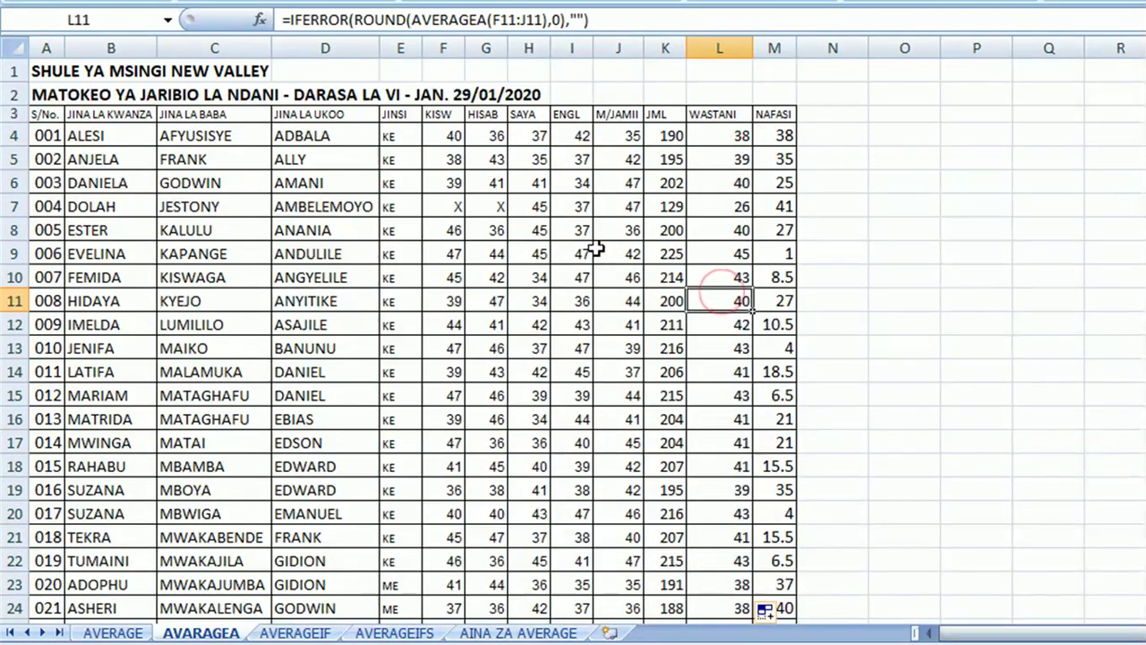
# Enter X in H7 to test that errors show blank, then view the AVERAGEIF sheet
pyautogui.click(538, 206)
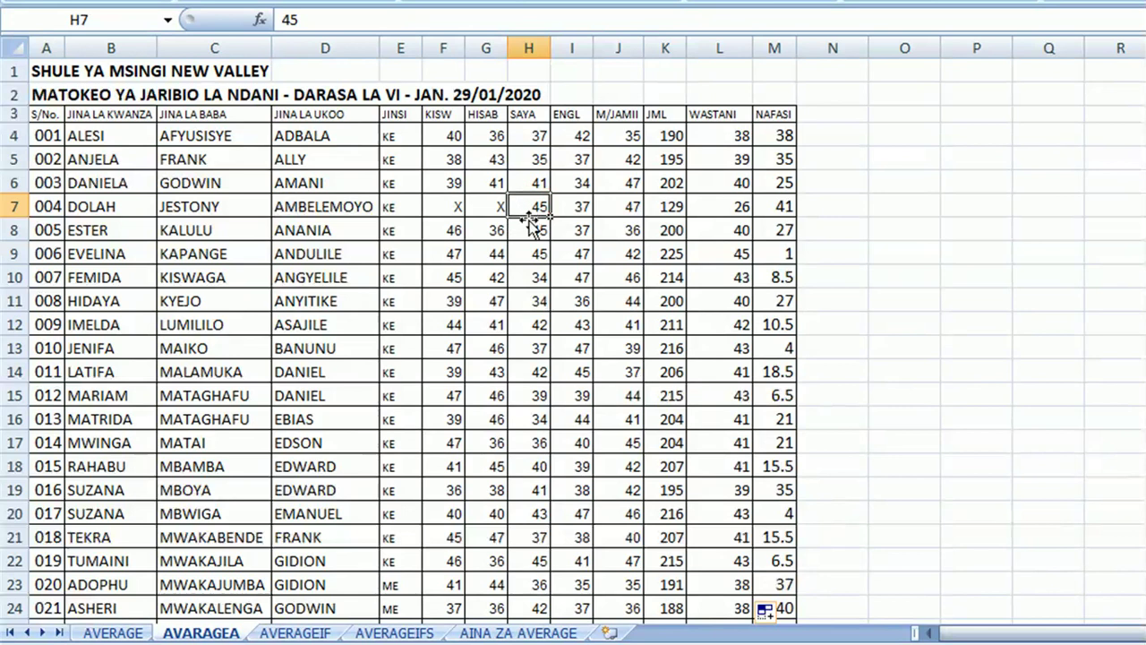
pyautogui.write('X')
pyautogui.press('Return')
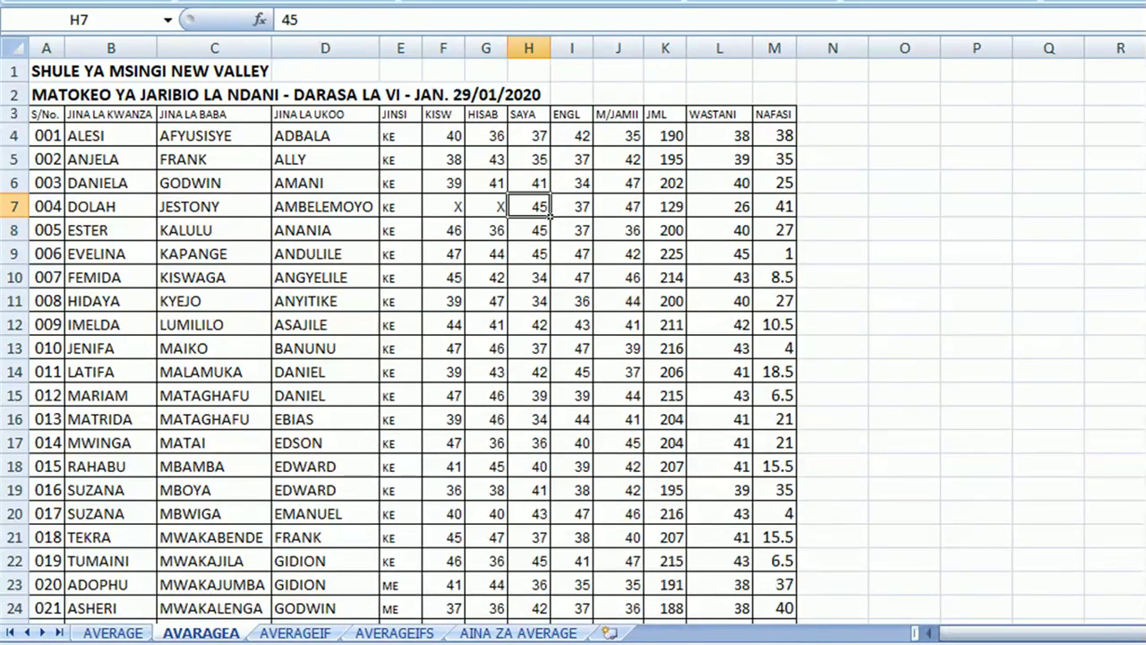
pyautogui.click(300, 632)
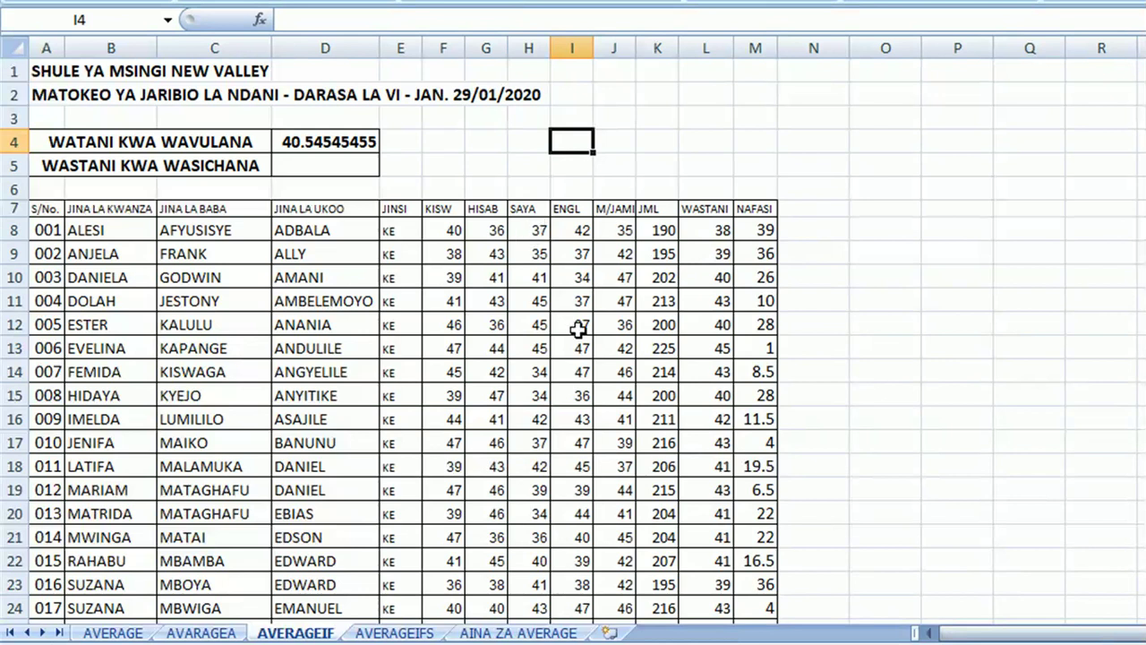
pyautogui.click(722, 230)
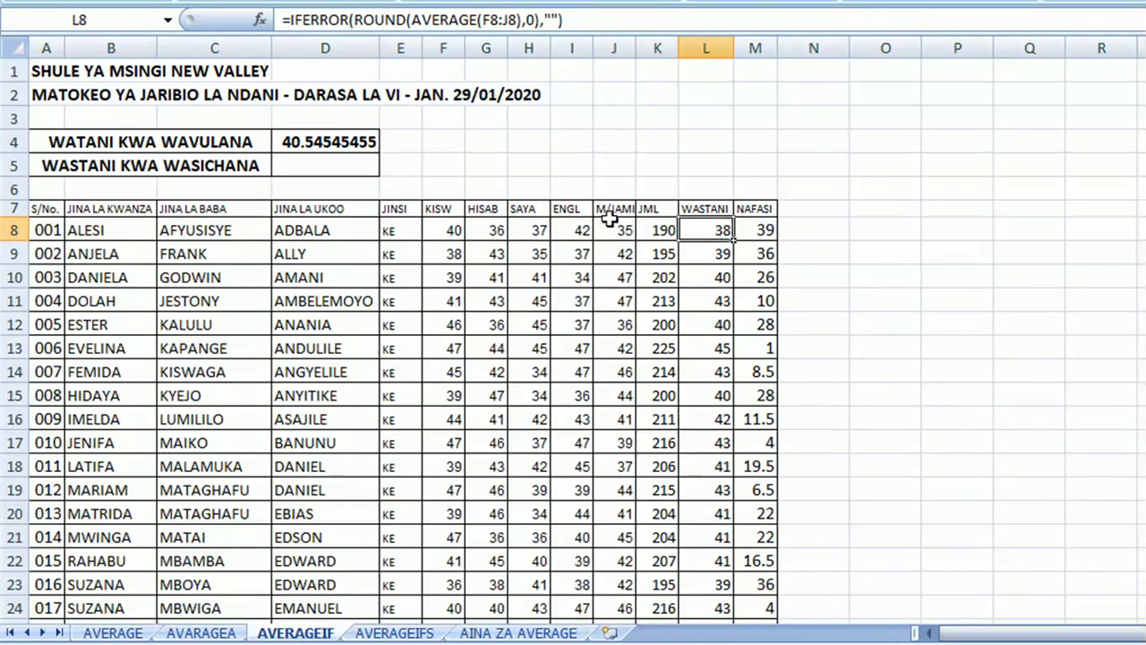
pyautogui.click(655, 230)
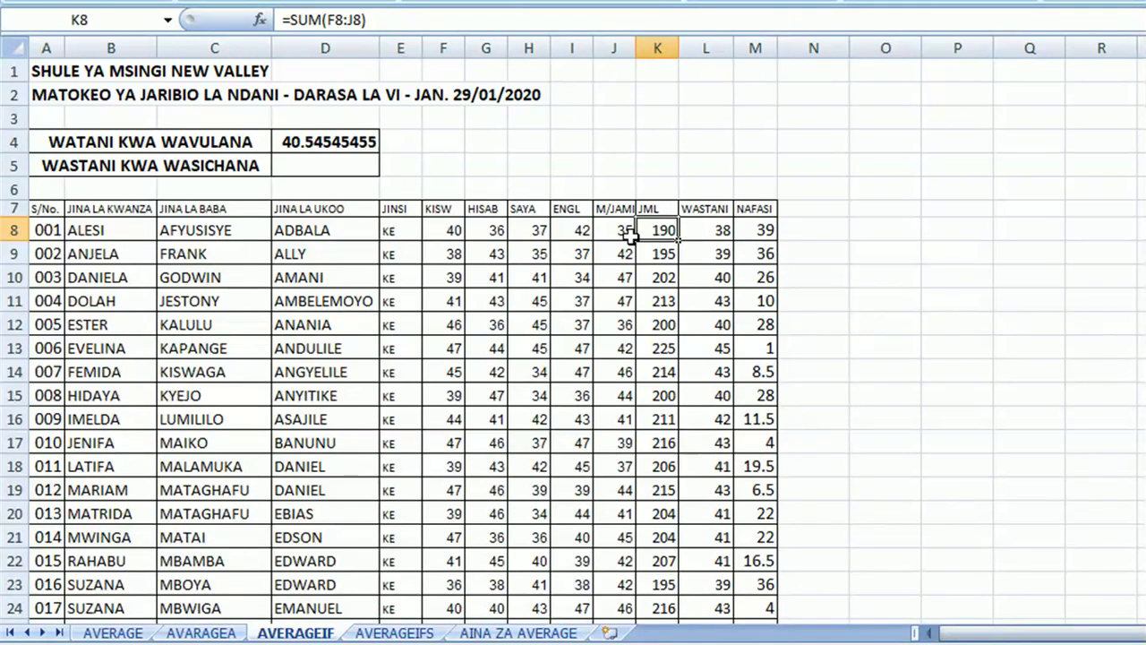
pyautogui.click(320, 141)
pyautogui.click(320, 161)
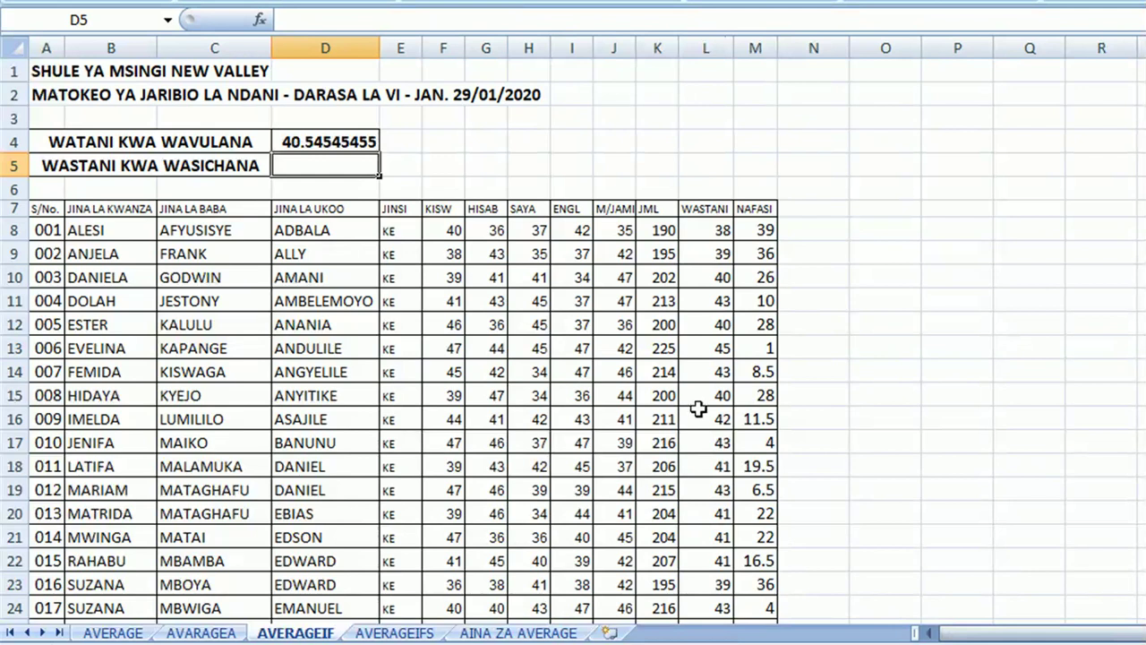
pyautogui.click(357, 141)
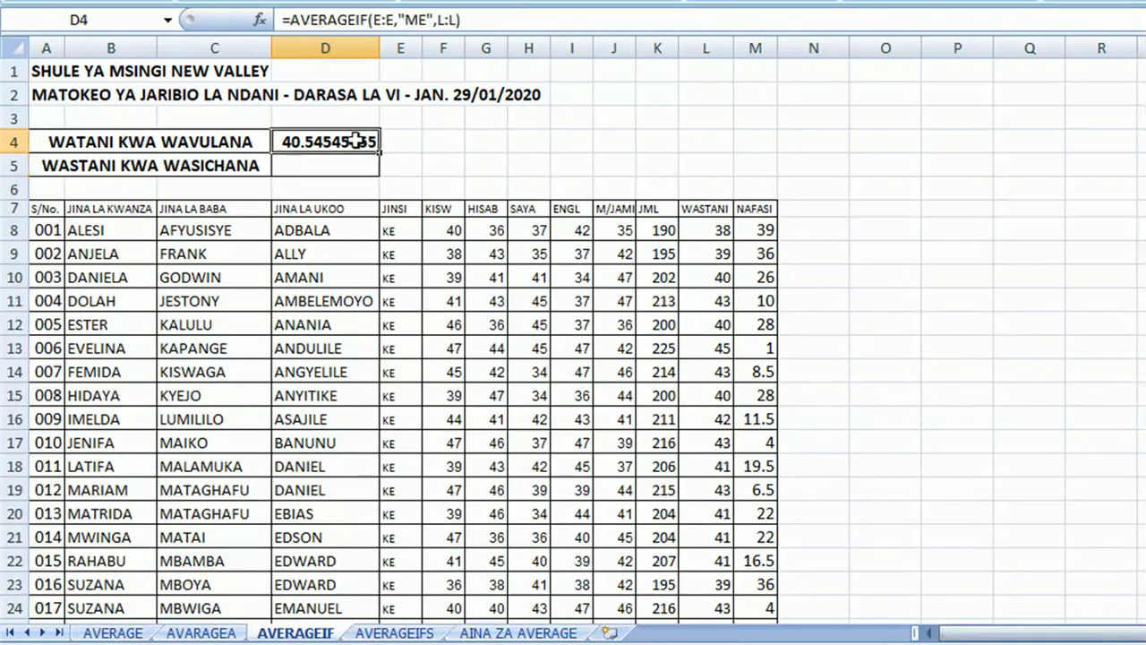
pyautogui.click(355, 161)
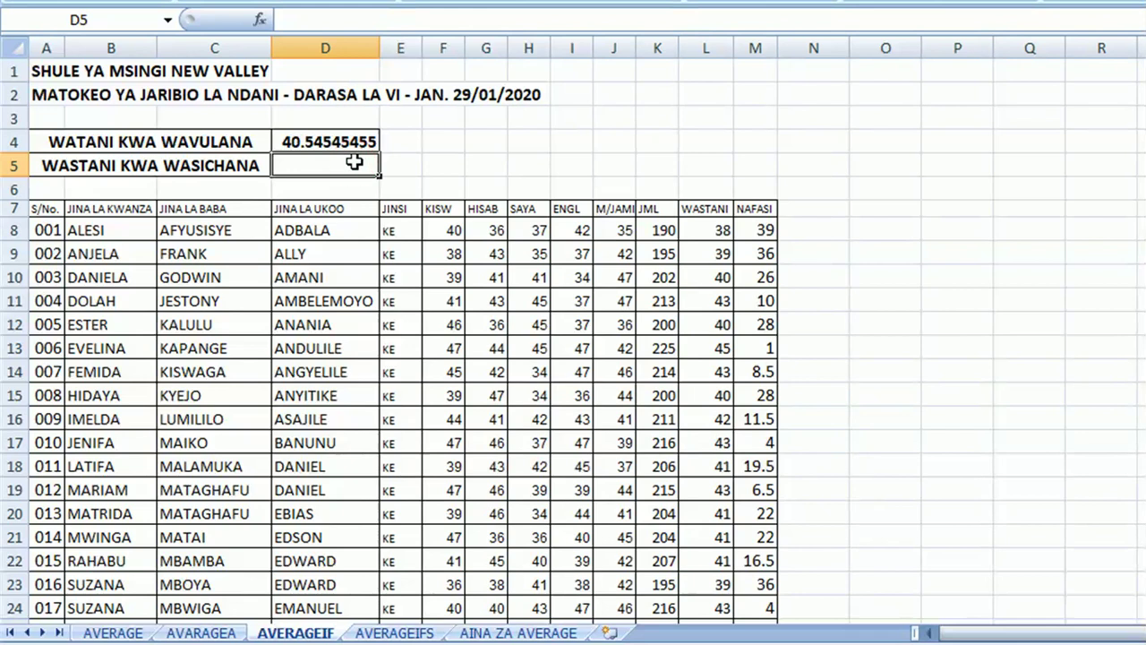
pyautogui.click(356, 140)
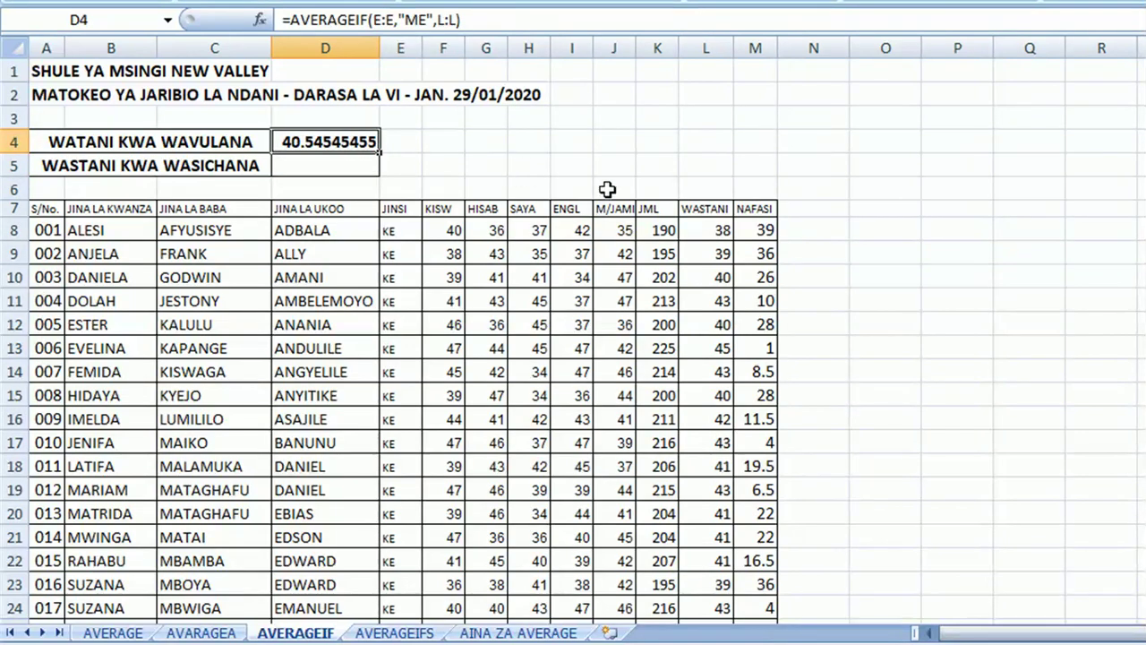
pyautogui.click(660, 188)
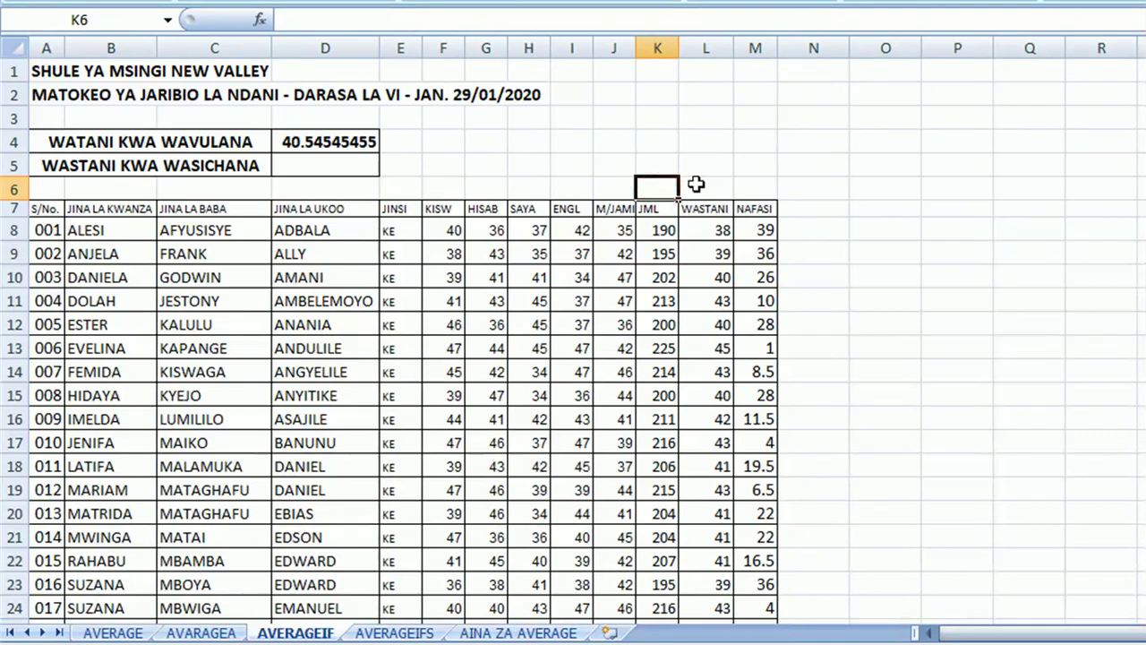
pyautogui.click(695, 186)
pyautogui.click(746, 186)
pyautogui.click(692, 185)
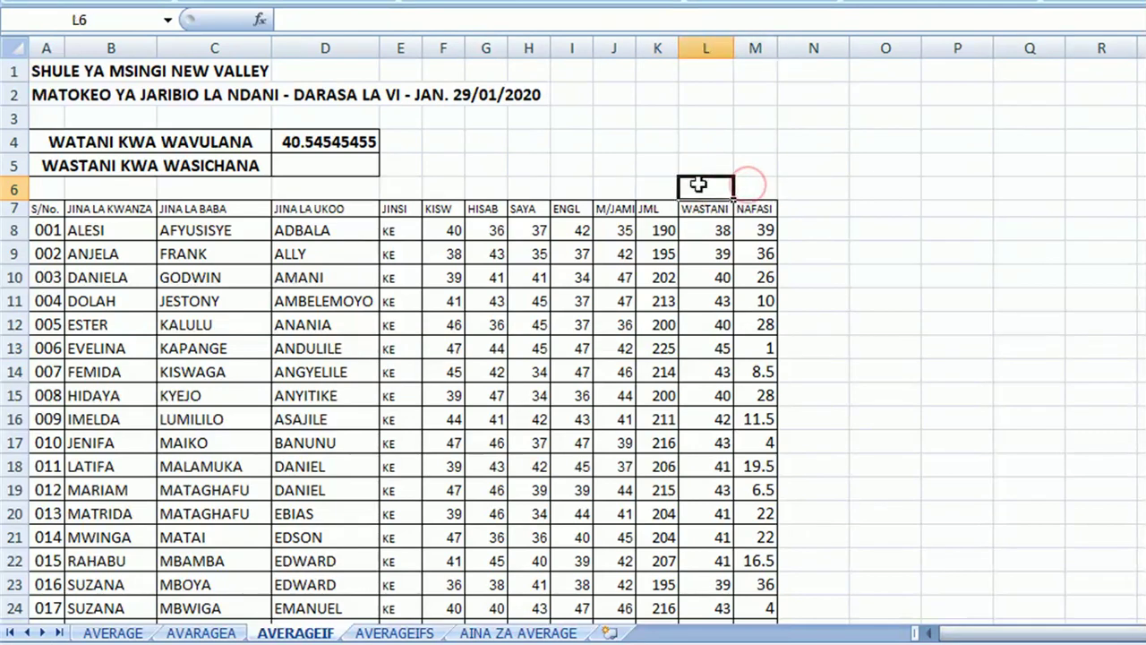
pyautogui.click(653, 185)
pyautogui.click(612, 186)
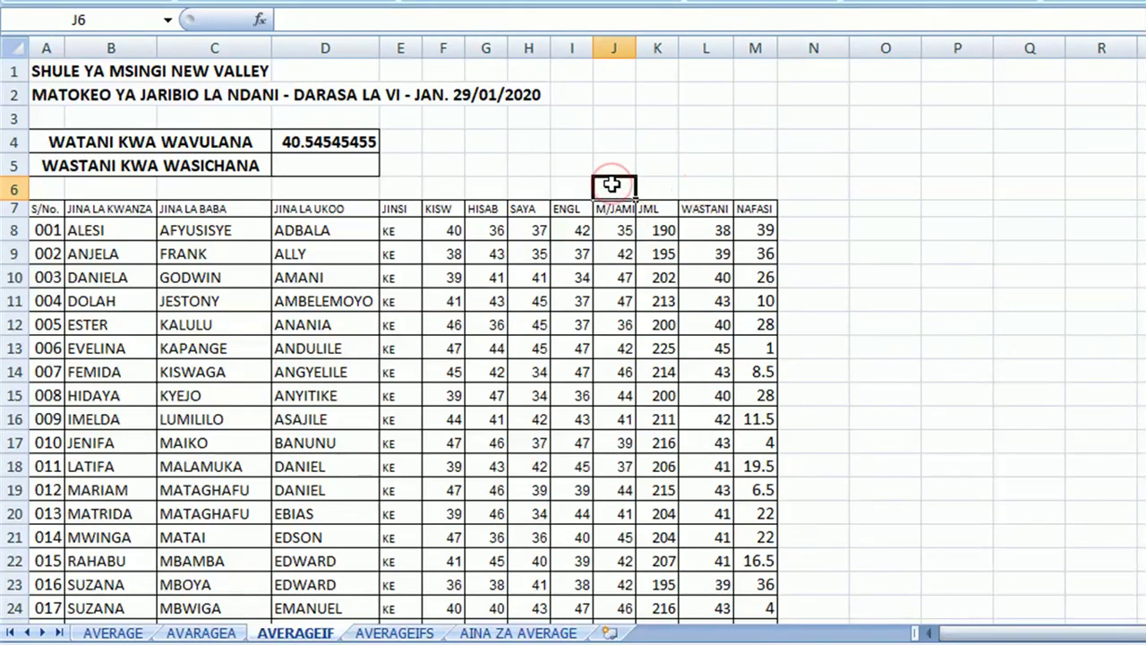
pyautogui.click(612, 165)
pyautogui.click(611, 141)
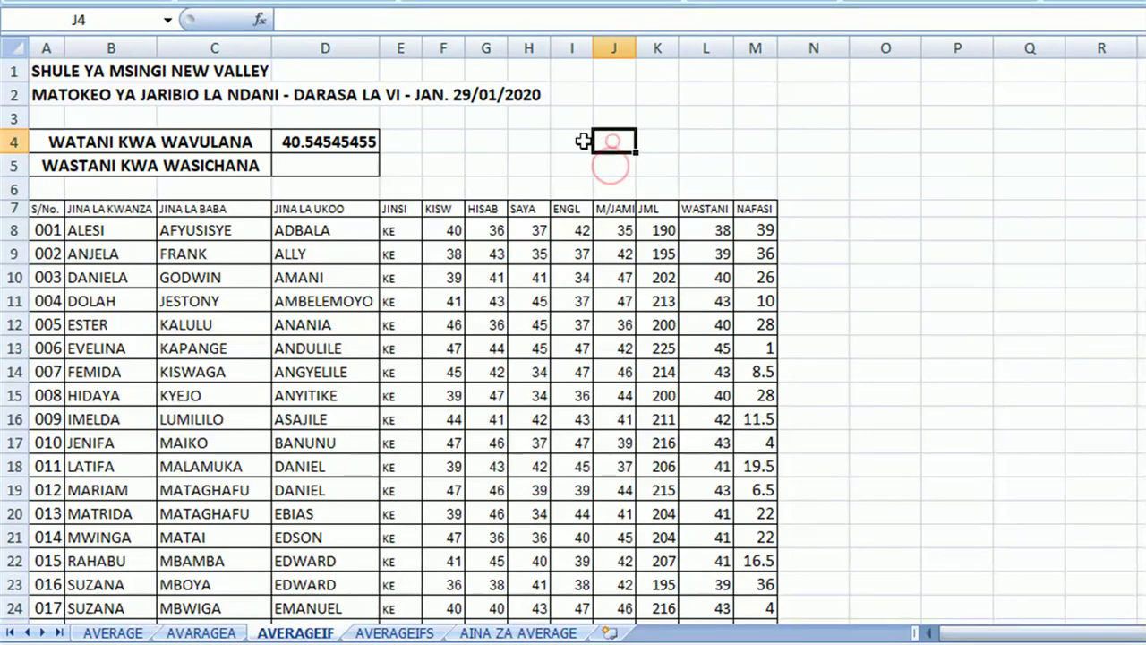
pyautogui.click(369, 139)
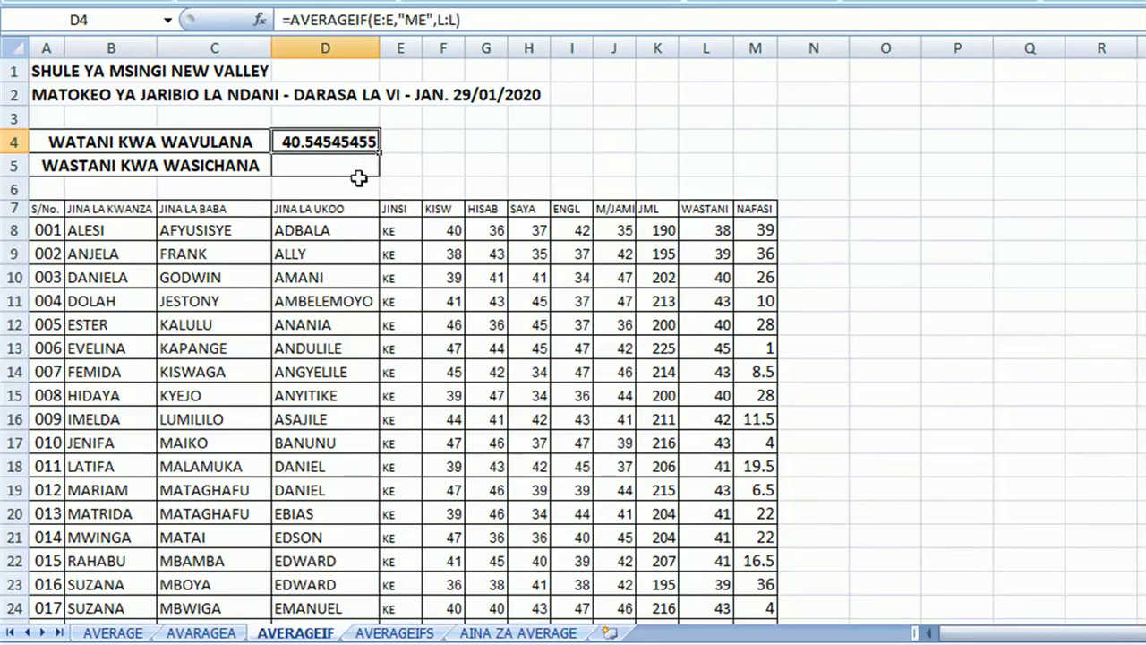
pyautogui.click(359, 165)
pyautogui.click(506, 166)
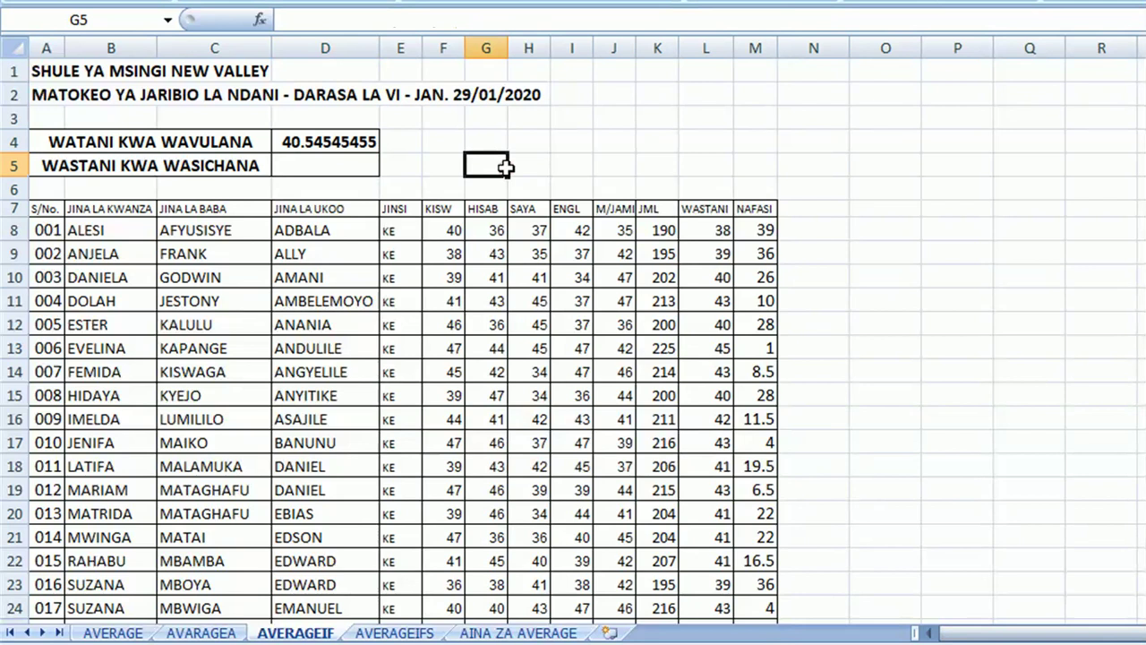
pyautogui.click(501, 143)
pyautogui.click(504, 166)
pyautogui.click(500, 145)
pyautogui.click(496, 165)
pyautogui.click(492, 142)
pyautogui.click(485, 158)
pyautogui.click(339, 140)
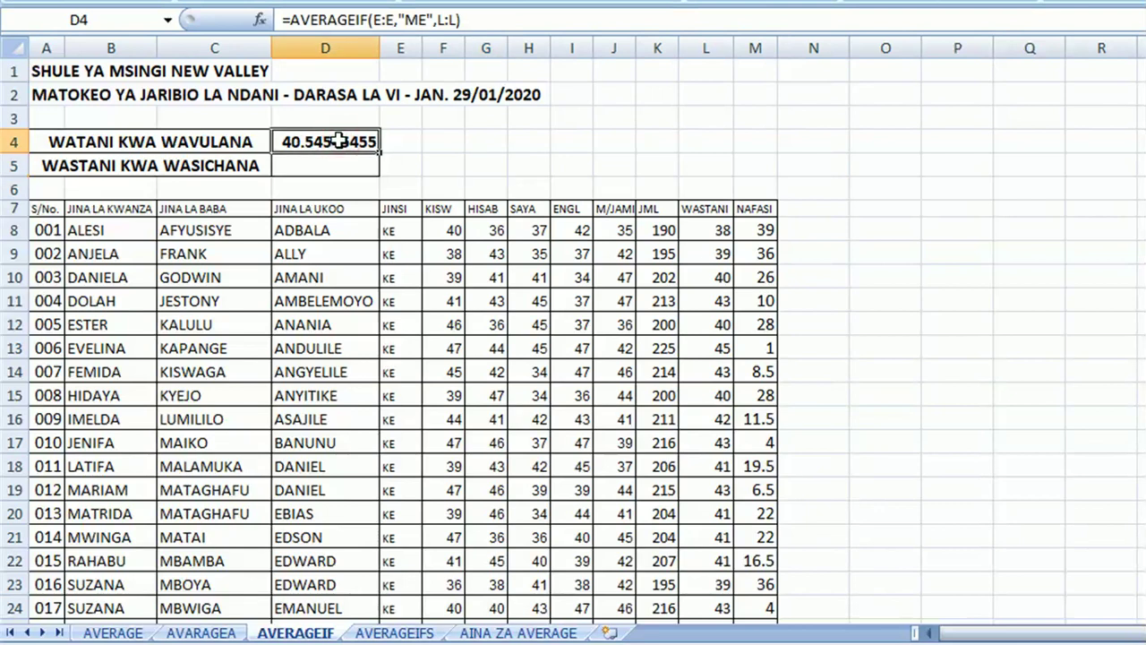
pyautogui.press('Delete')
# Start D4's formula as =AVERAGEIF( from the autocomplete list
pyautogui.write('=AVERA')
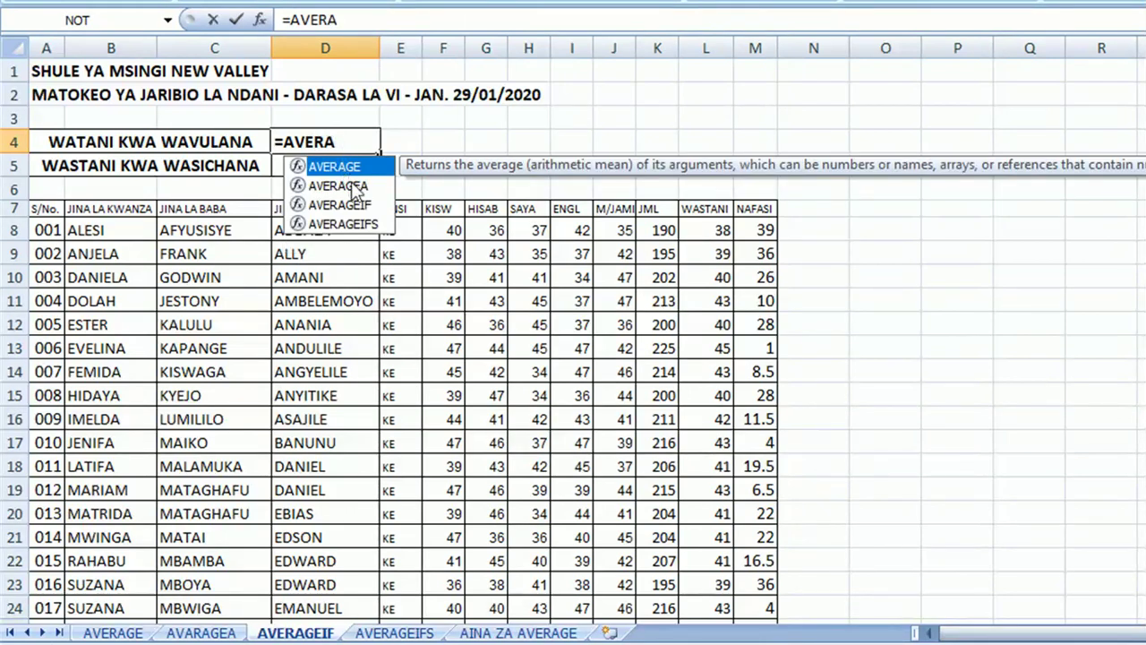
pyautogui.doubleClick(349, 205)
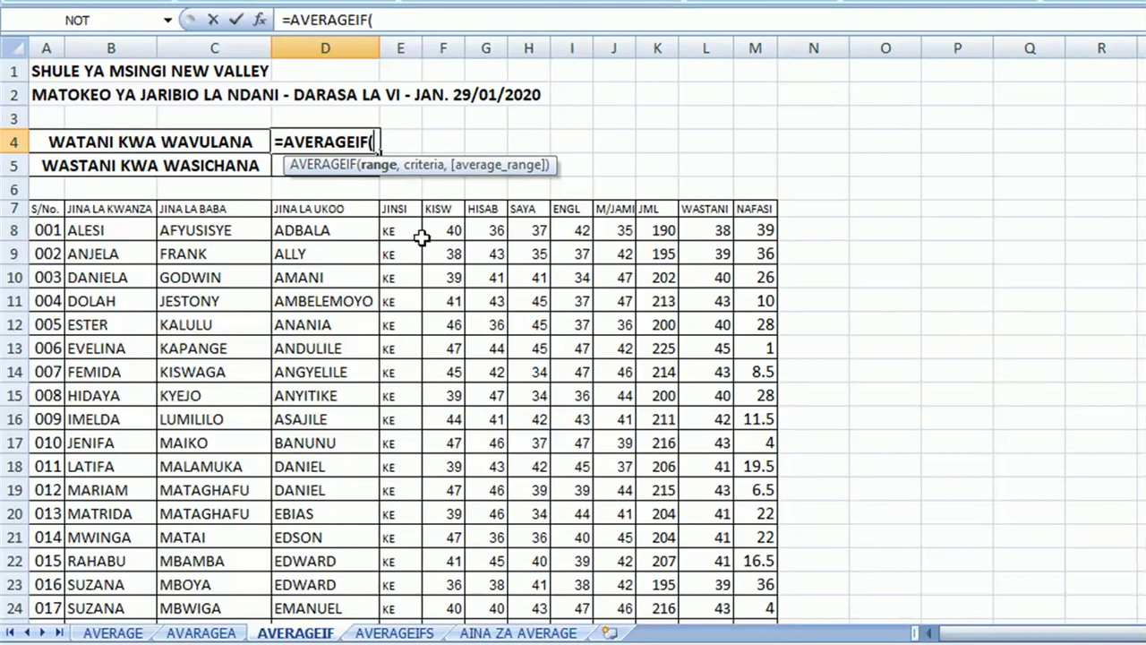
# Complete D4 as =AVERAGEIF(E:E,"ME",K:K), giving the boys' average total 202.6363636
pyautogui.click(392, 32)
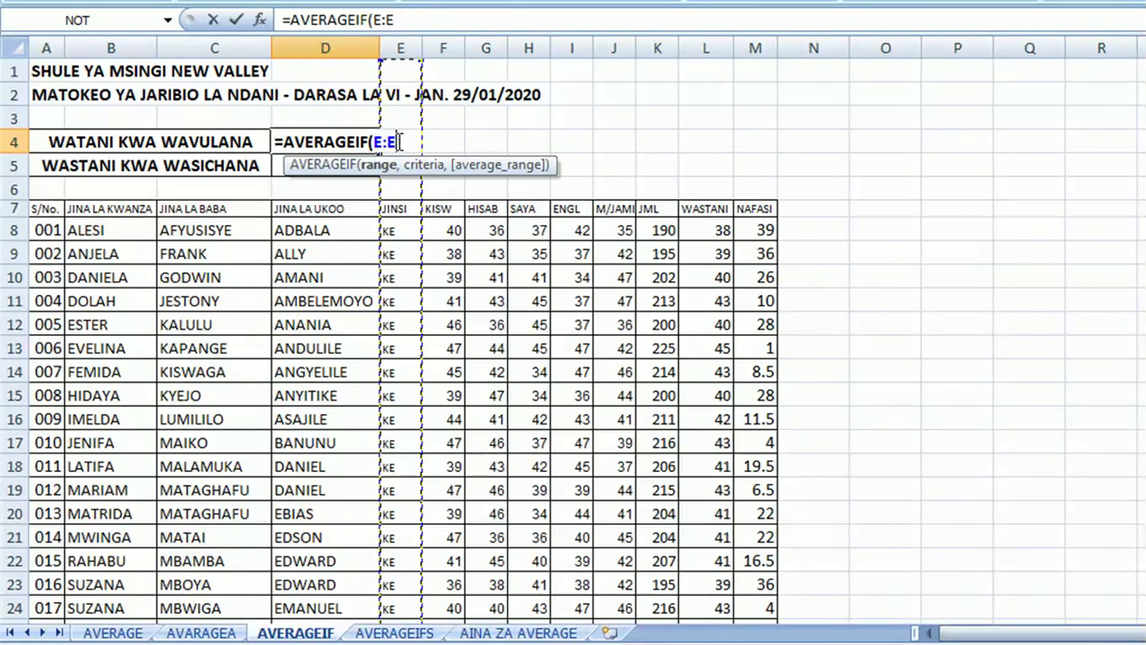
pyautogui.write(',')
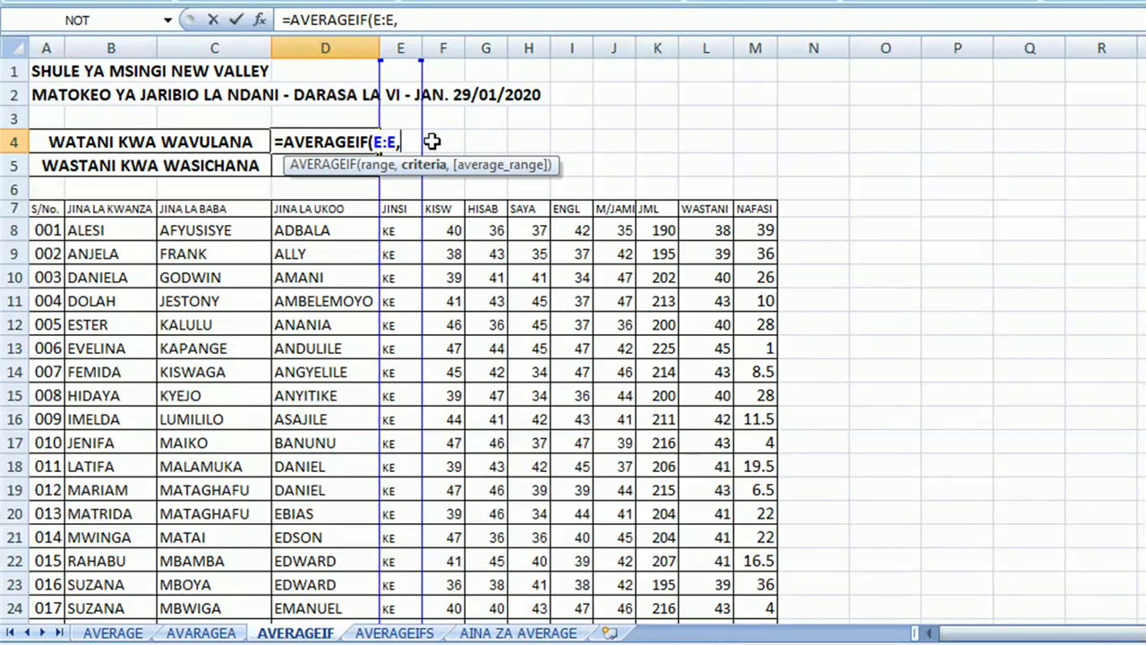
pyautogui.write('"M')
pyautogui.write('E"')
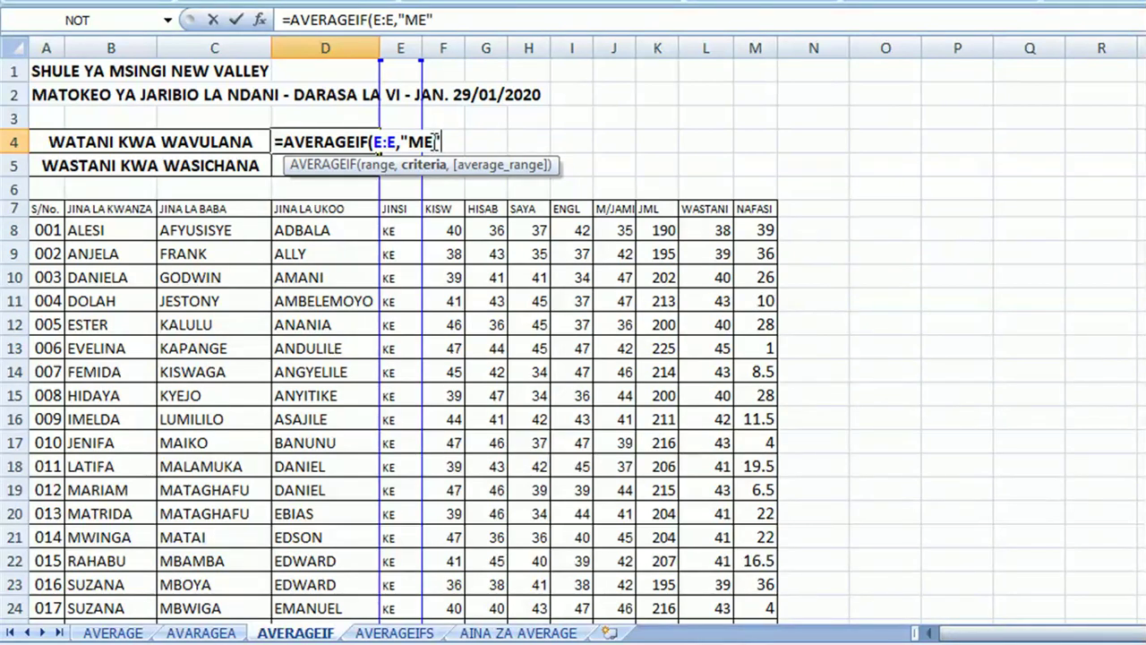
pyautogui.write(',')
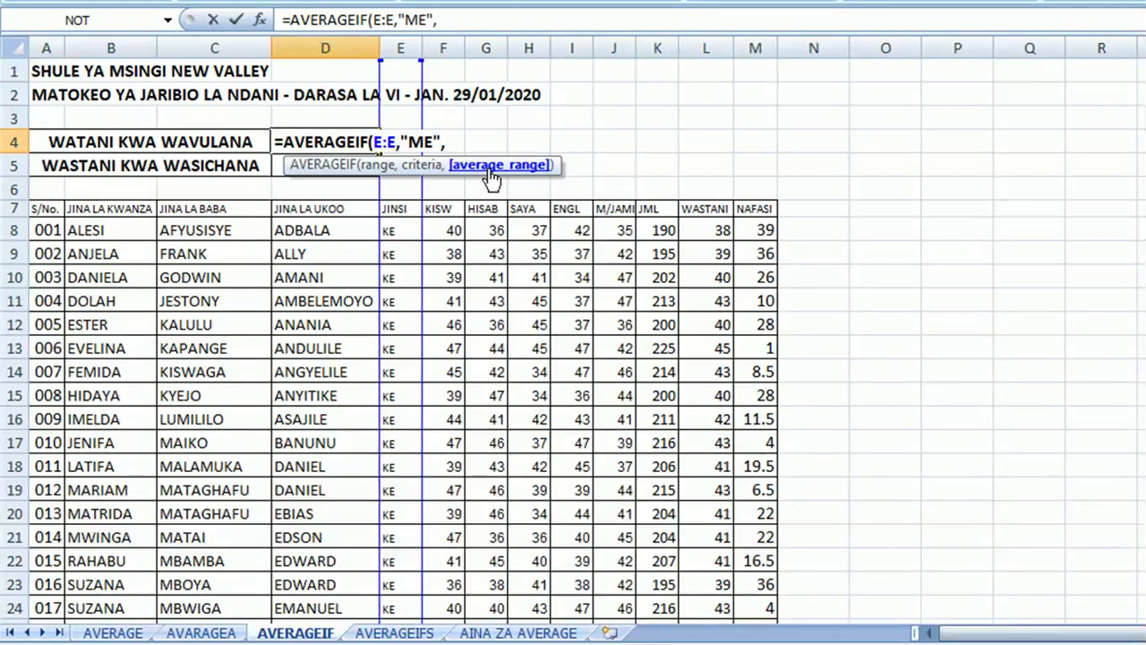
pyautogui.click(668, 45)
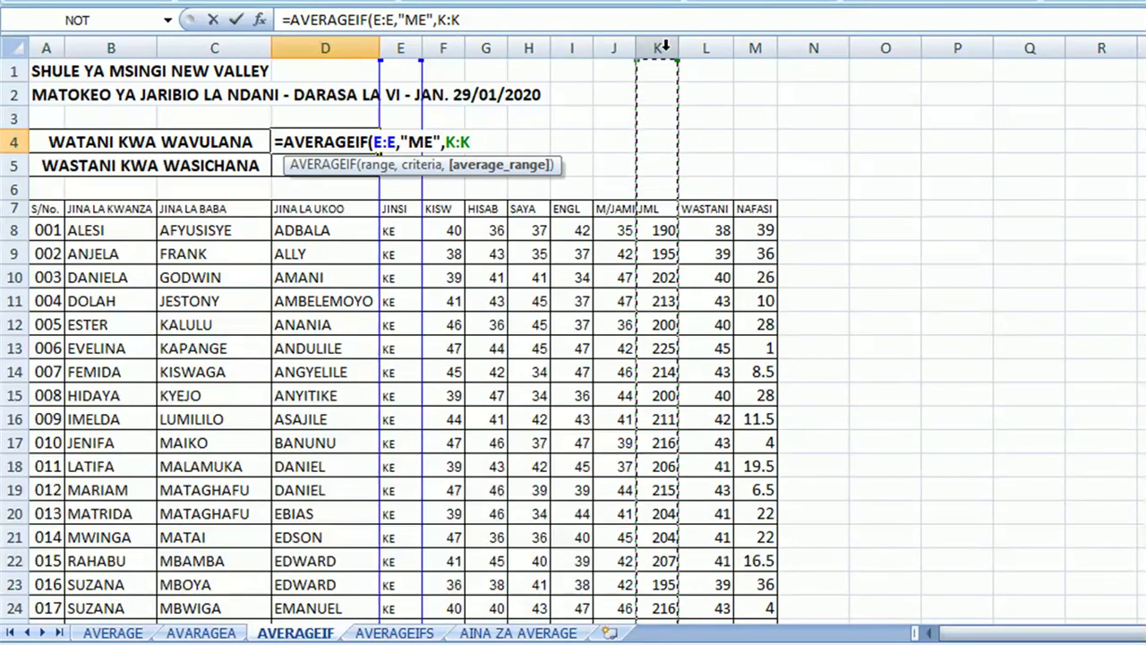
pyautogui.write(')')
pyautogui.press('Return')
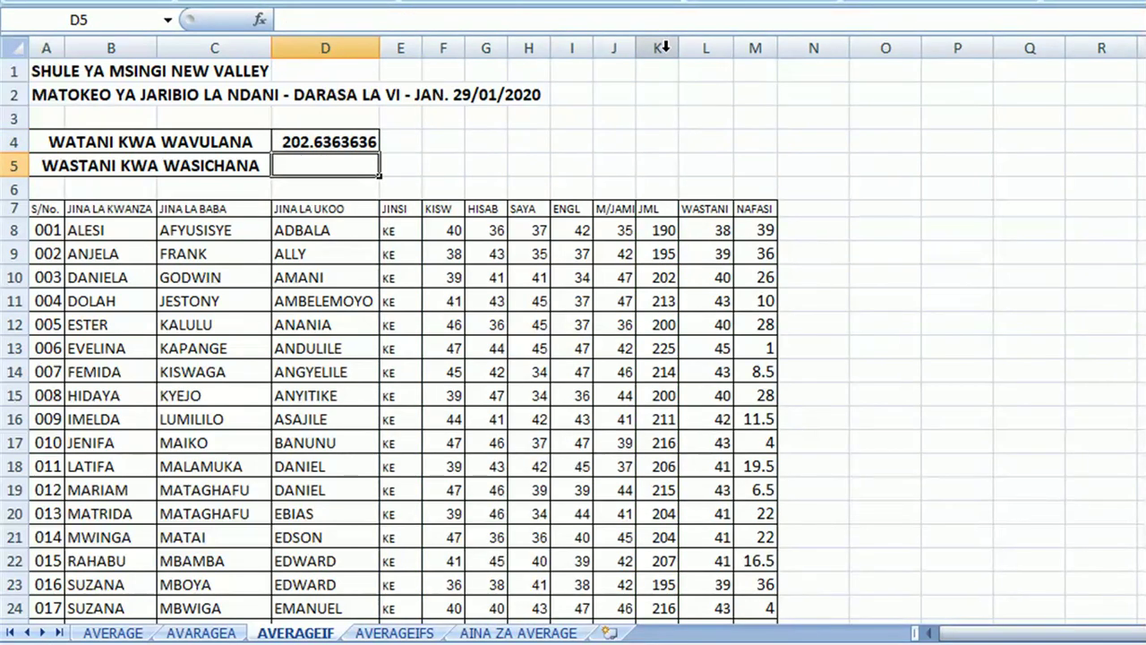
pyautogui.click(344, 144)
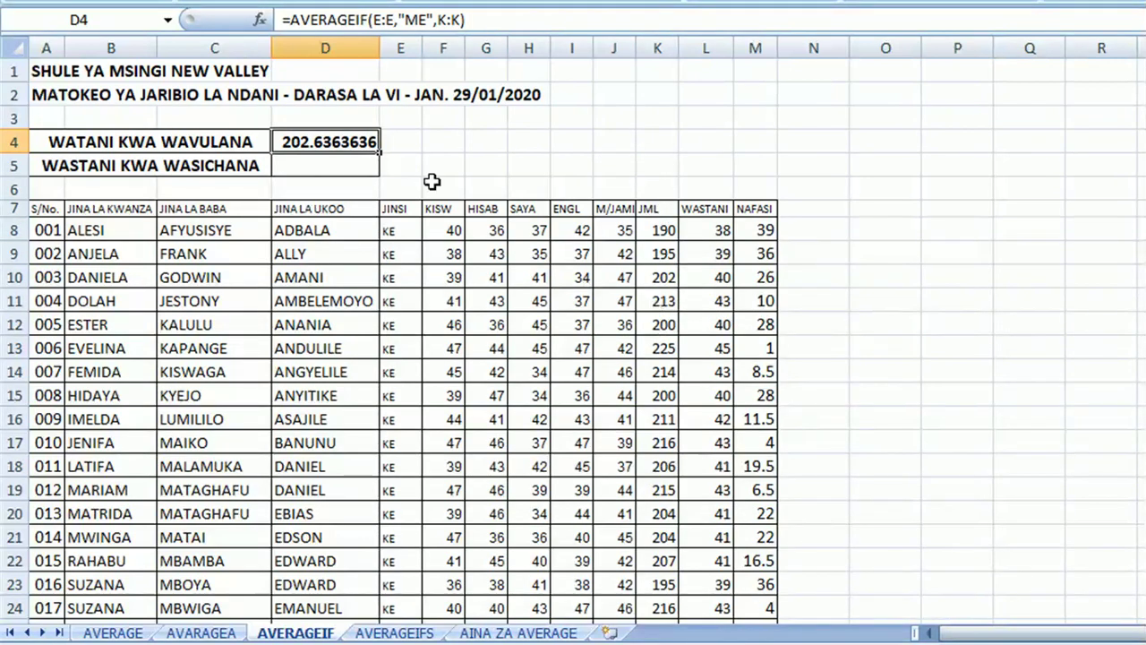
# Enter =AVERAGEIF(E:E,"KE",K:K) in D5 for the girls' average total of 207.1052632
pyautogui.click(342, 166)
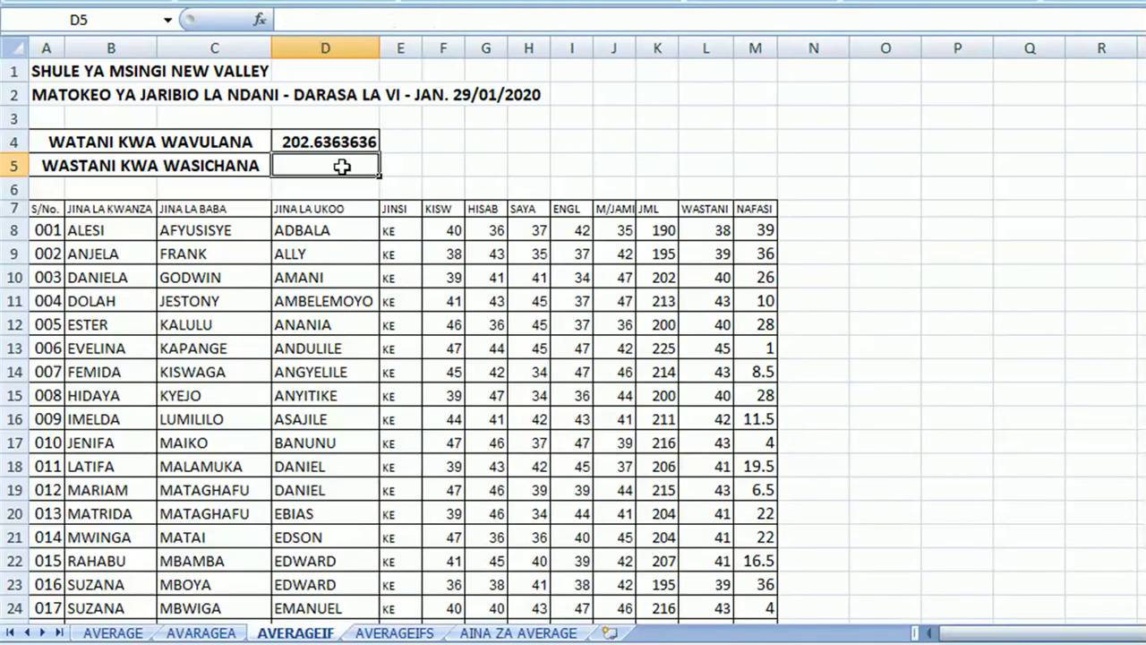
pyautogui.write('=')
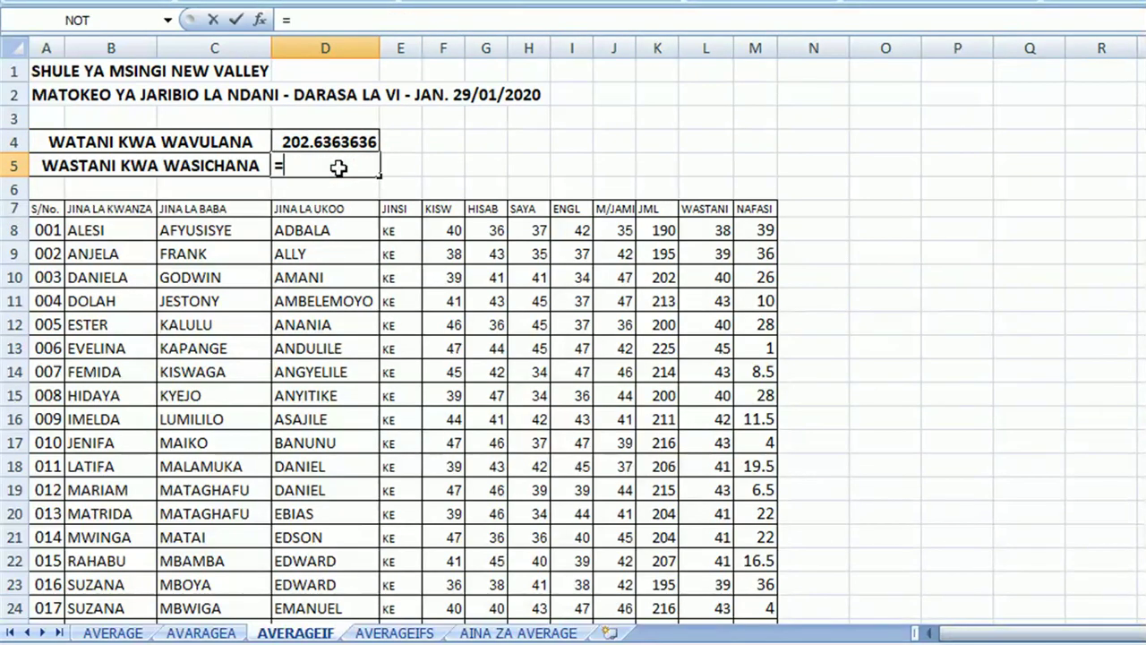
pyautogui.write('AVE')
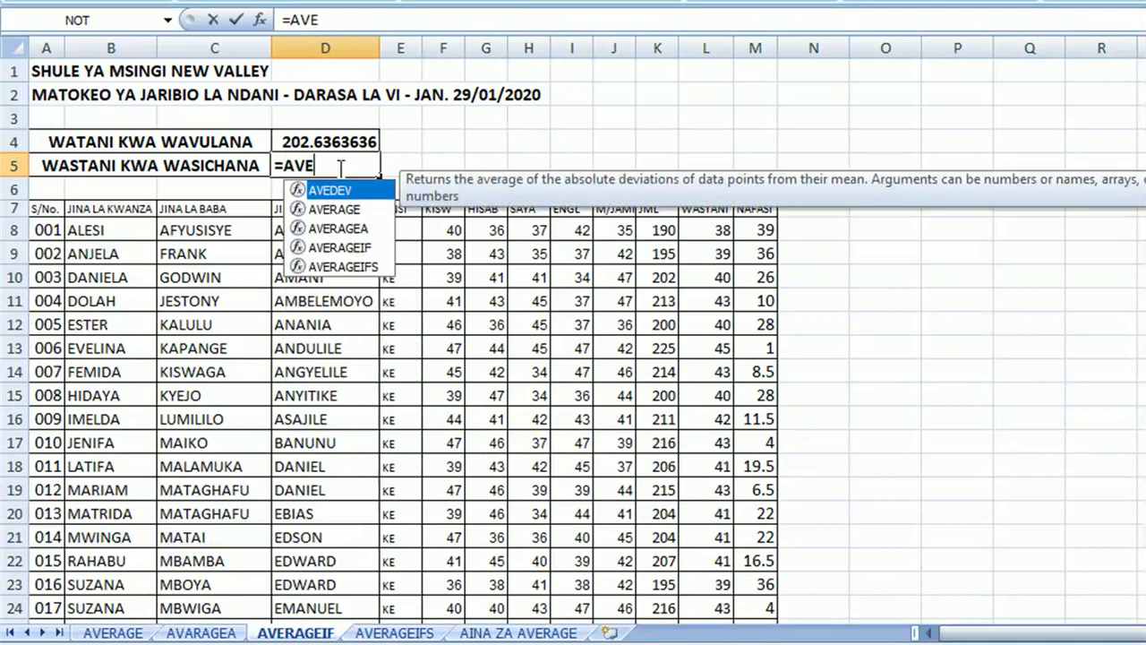
pyautogui.doubleClick(335, 253)
pyautogui.click(400, 44)
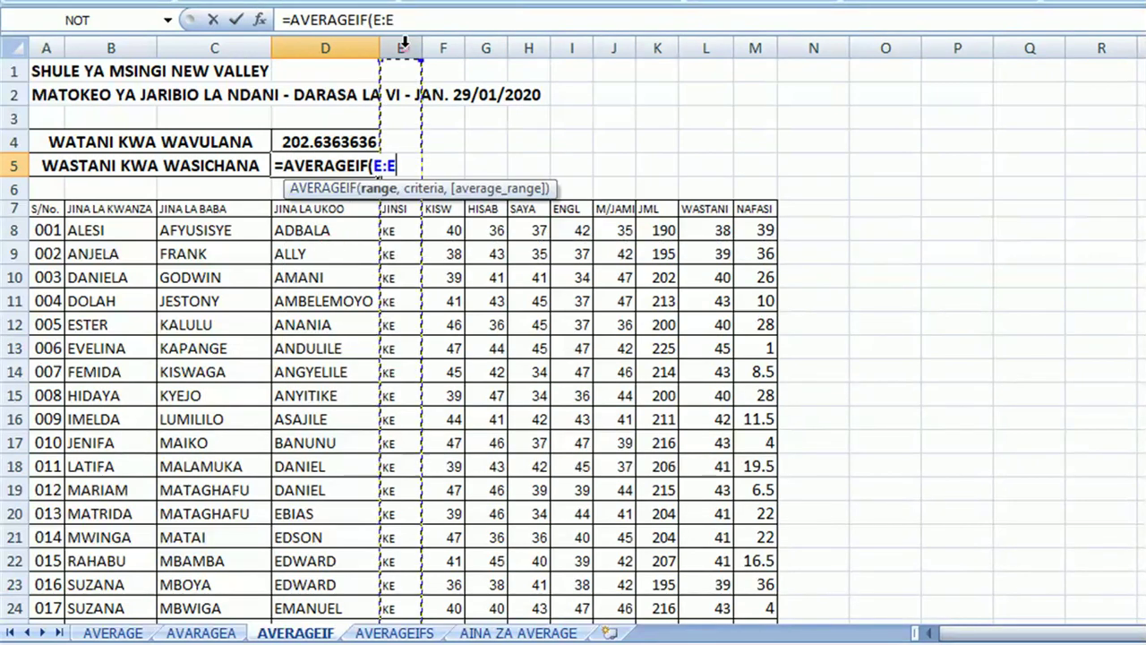
pyautogui.write(',')
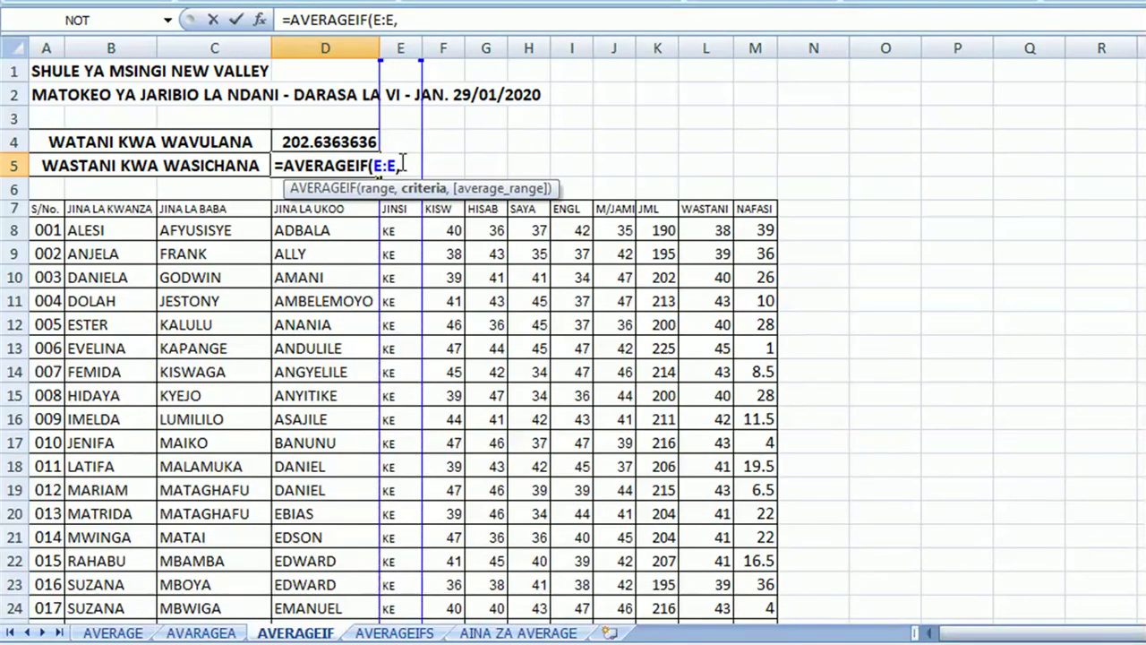
pyautogui.write('"KE"')
pyautogui.write(',')
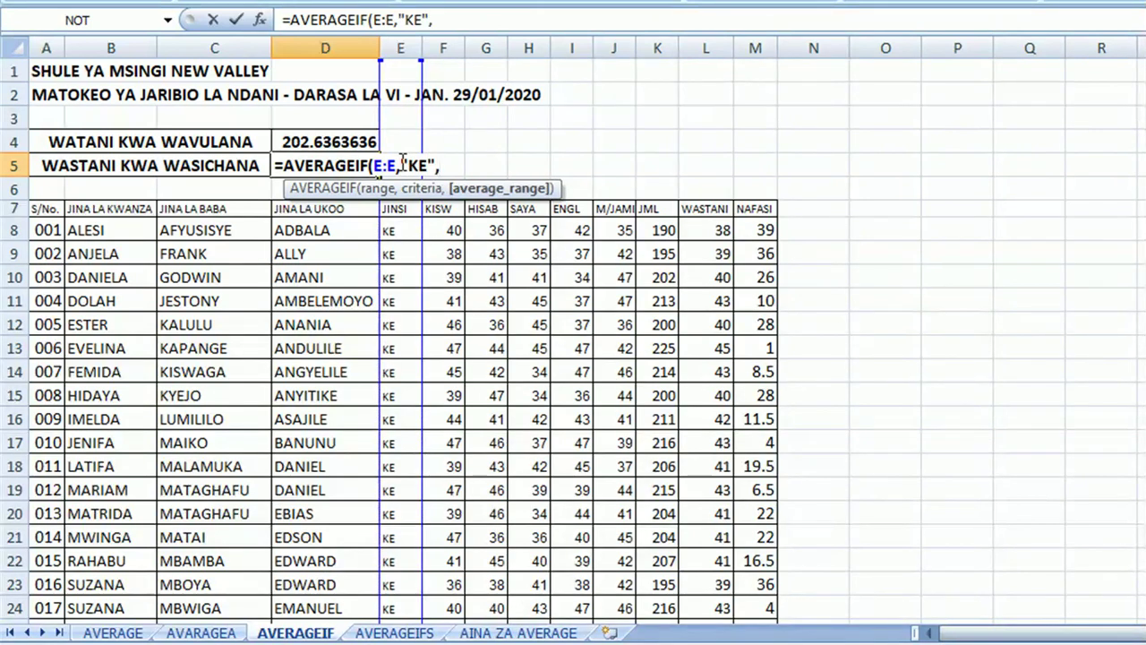
pyautogui.click(654, 47)
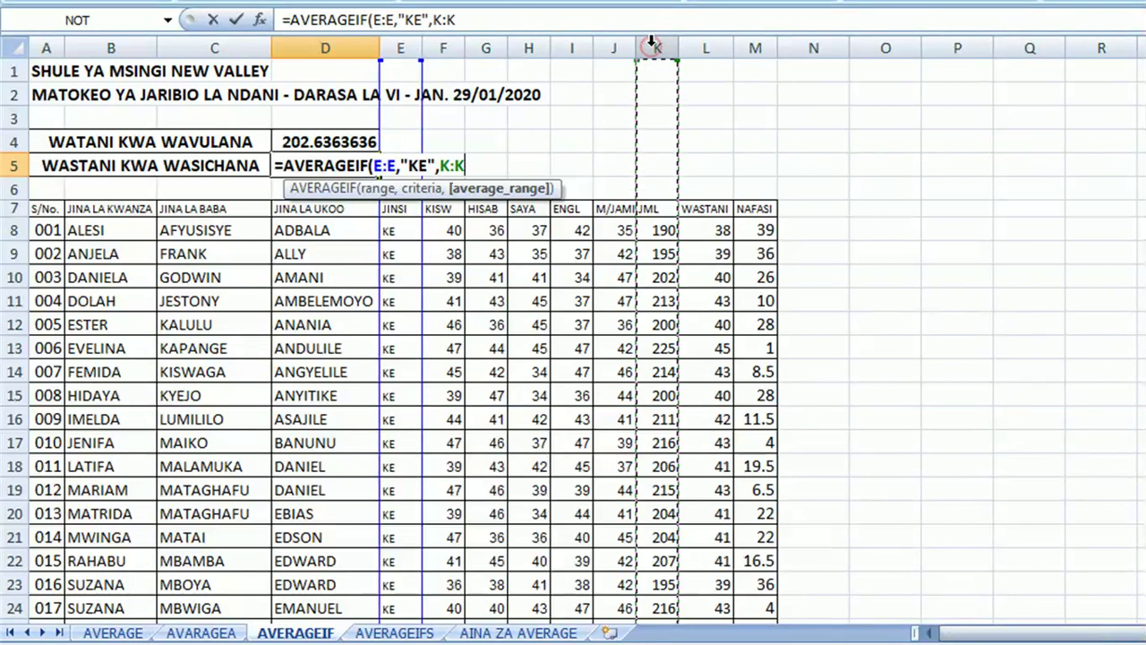
pyautogui.write(')')
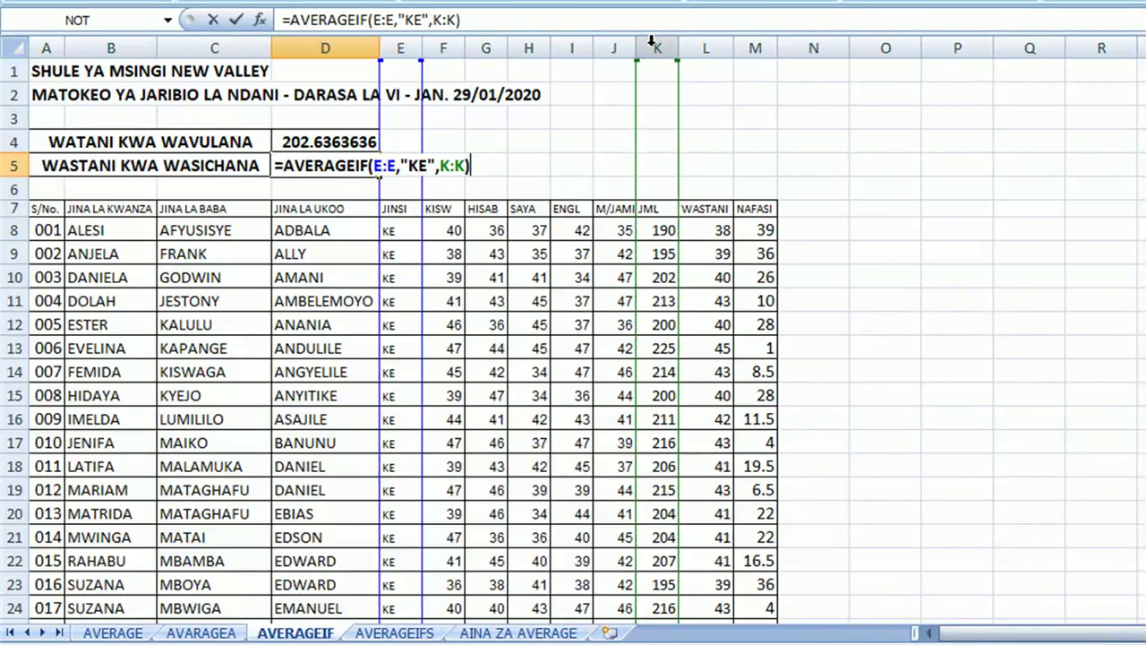
pyautogui.press('Return')
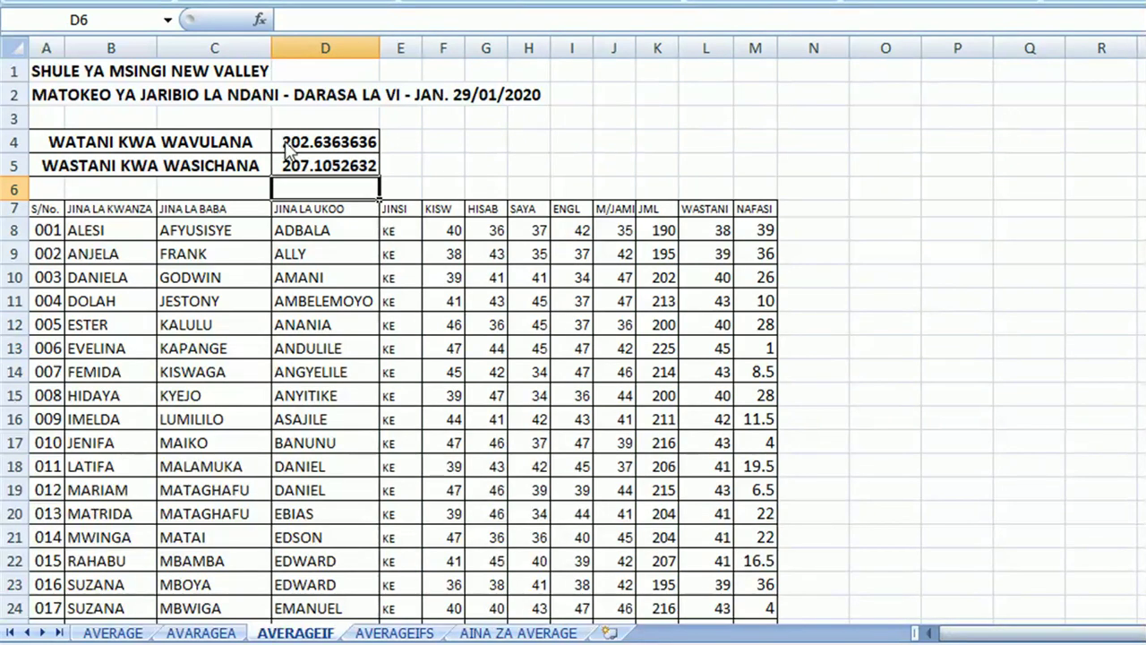
pyautogui.click(349, 135)
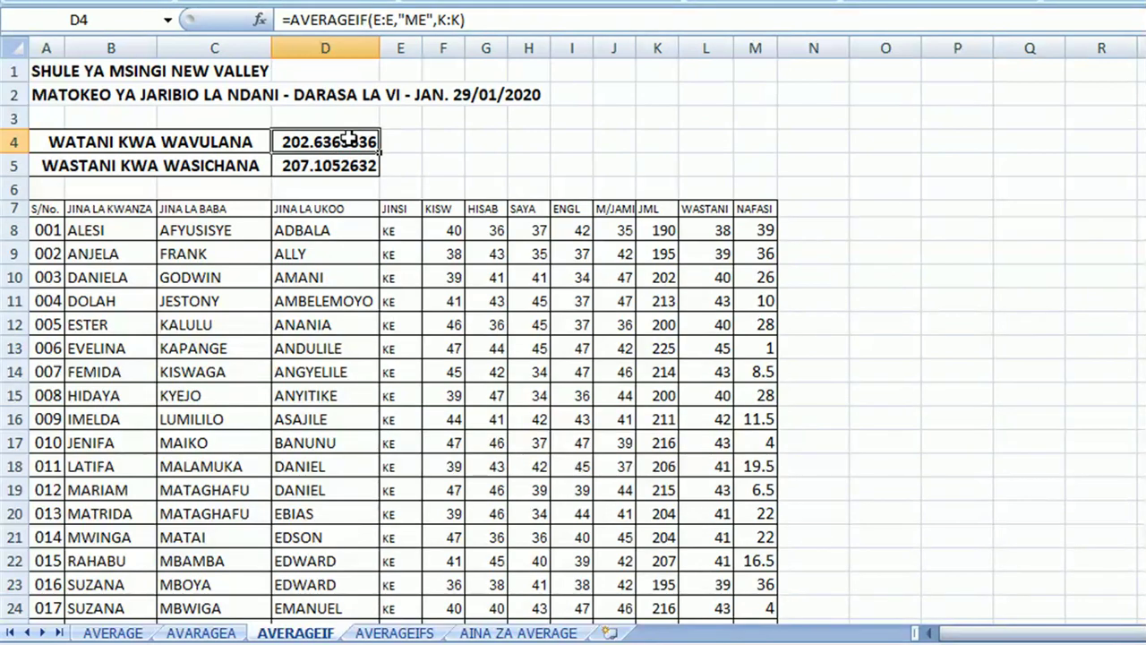
# Wrap the D4 and D5 AVERAGEIF formulas in ROUND(...,0), showing 203 and 207
pyautogui.doubleClick(292, 141)
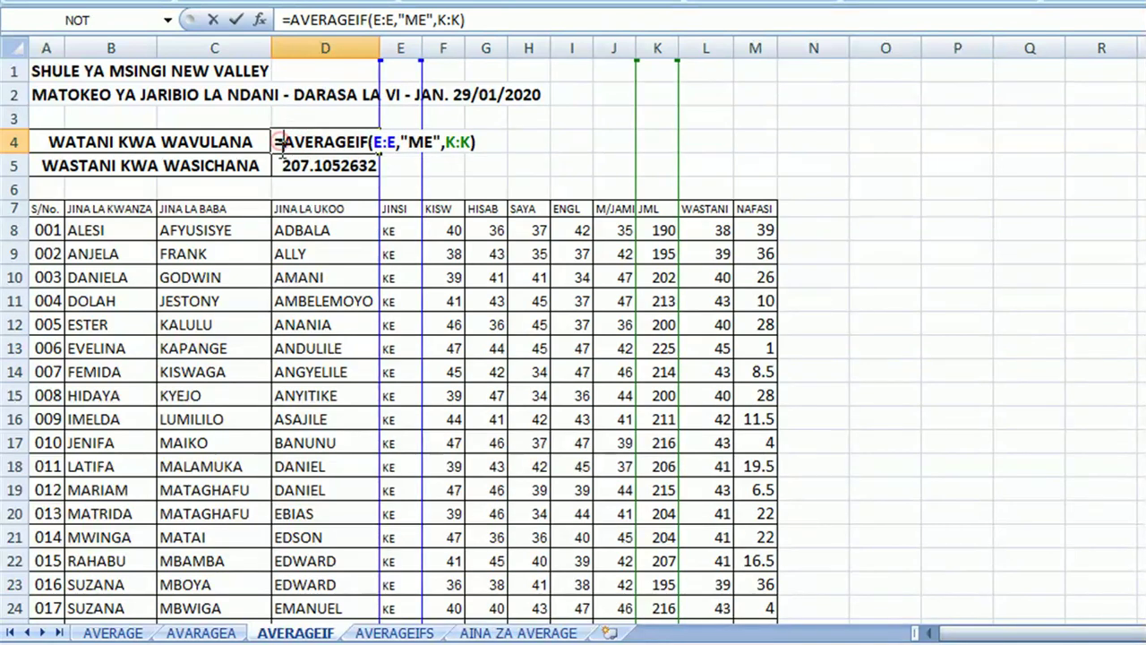
pyautogui.write('ROUN')
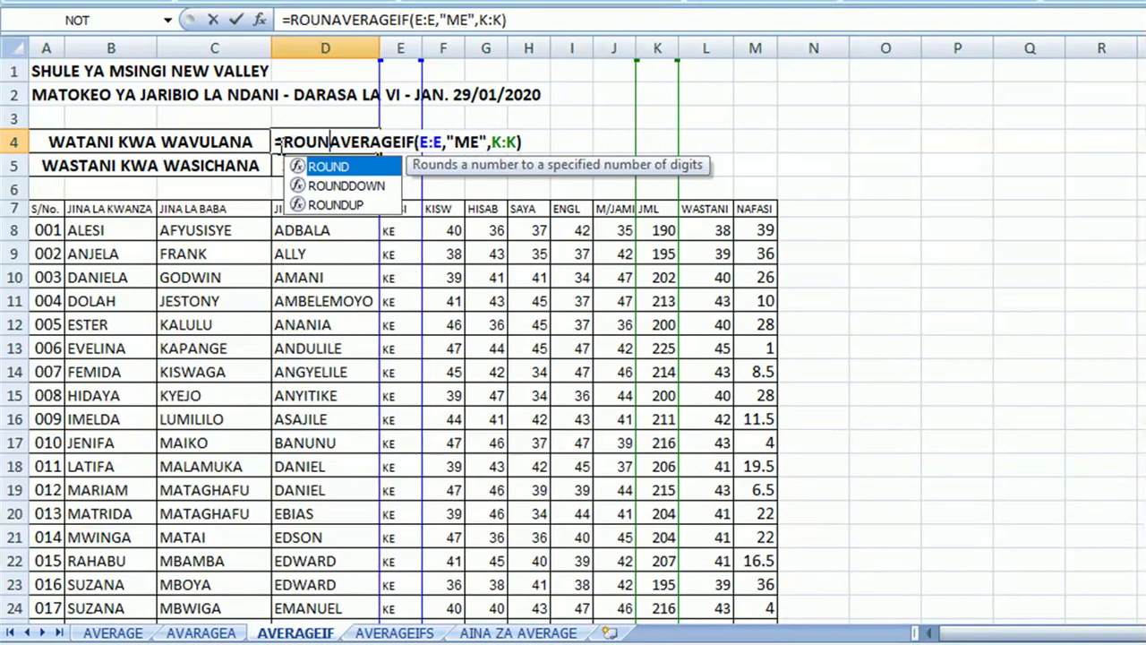
pyautogui.write('D(')
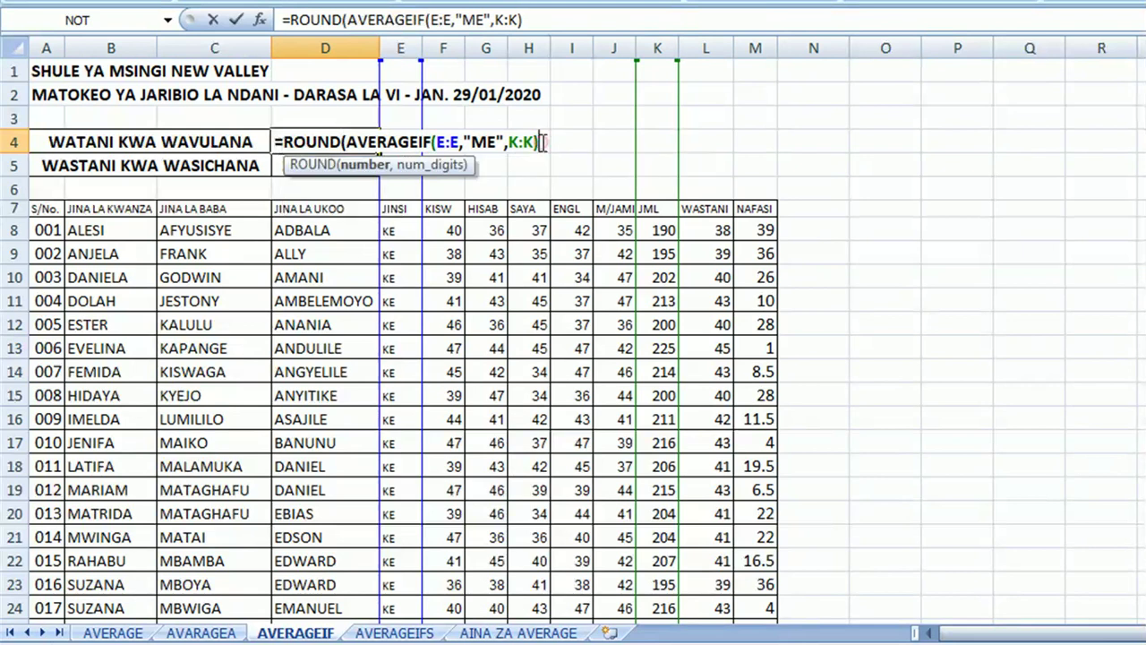
pyautogui.write(',0')
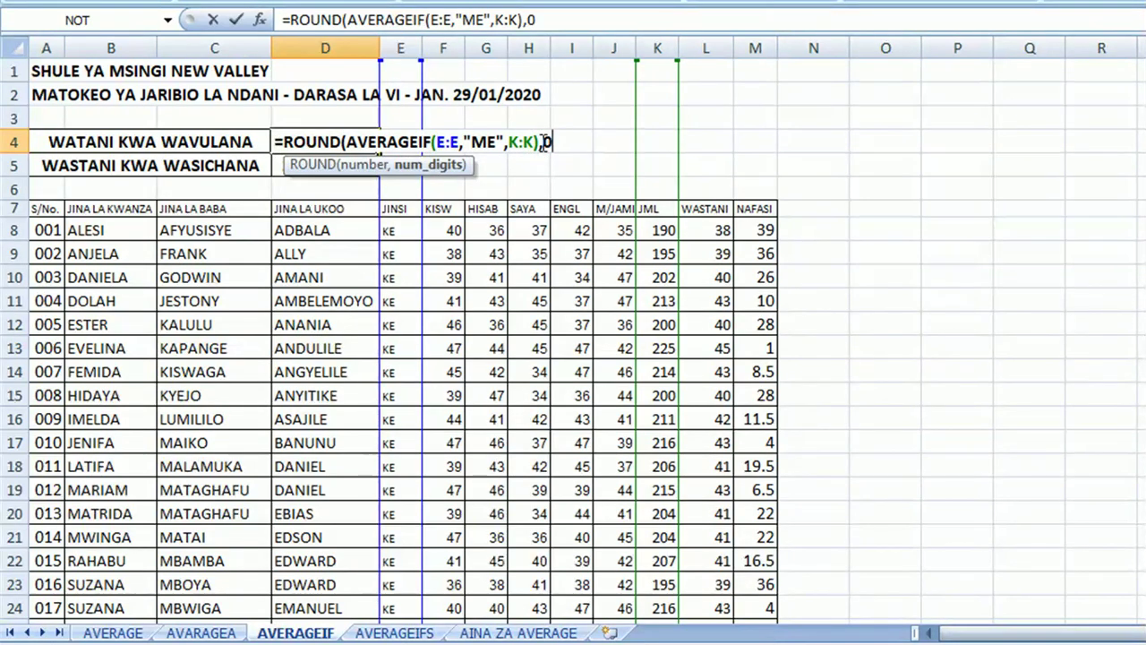
pyautogui.press('Return')
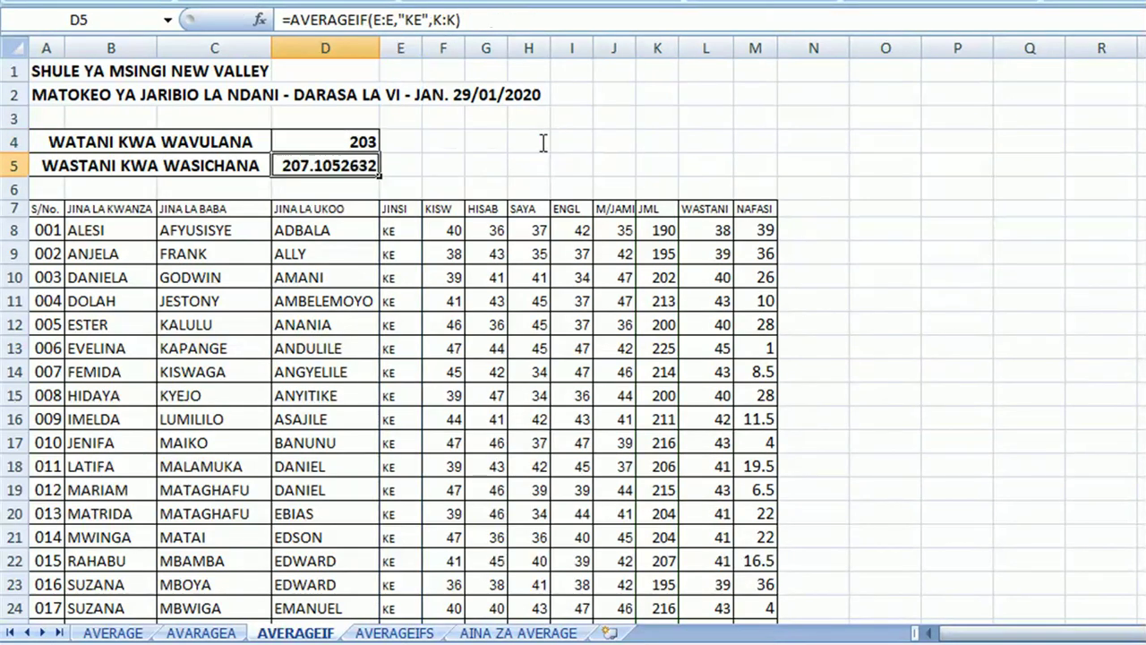
pyautogui.doubleClick(338, 165)
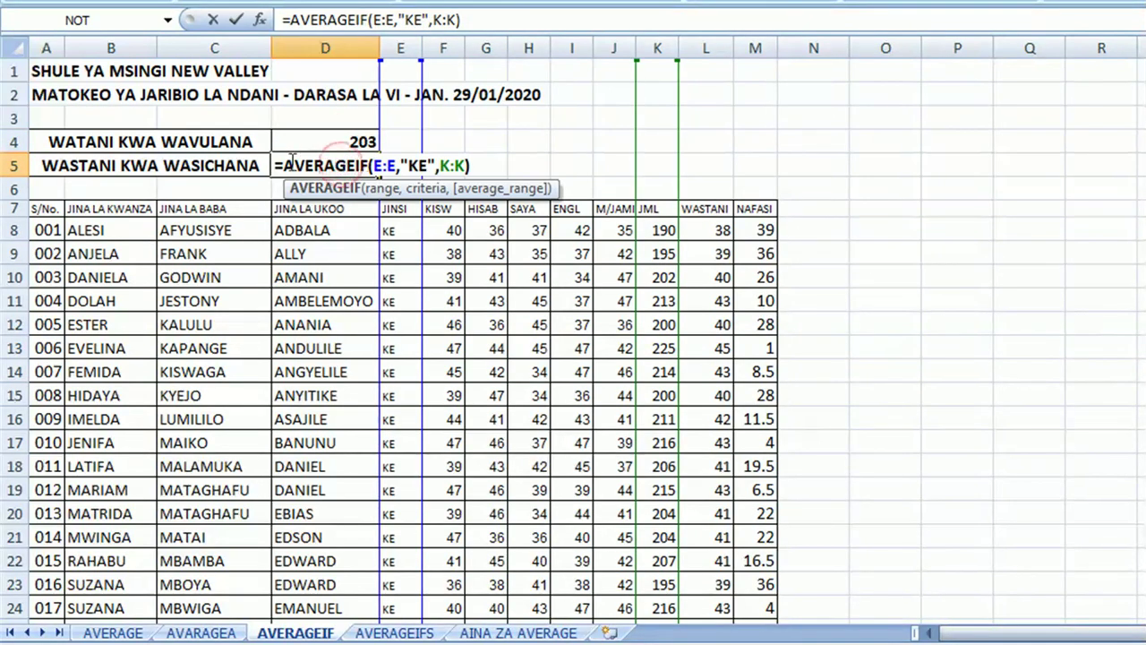
pyautogui.click(286, 167)
pyautogui.write('ROU')
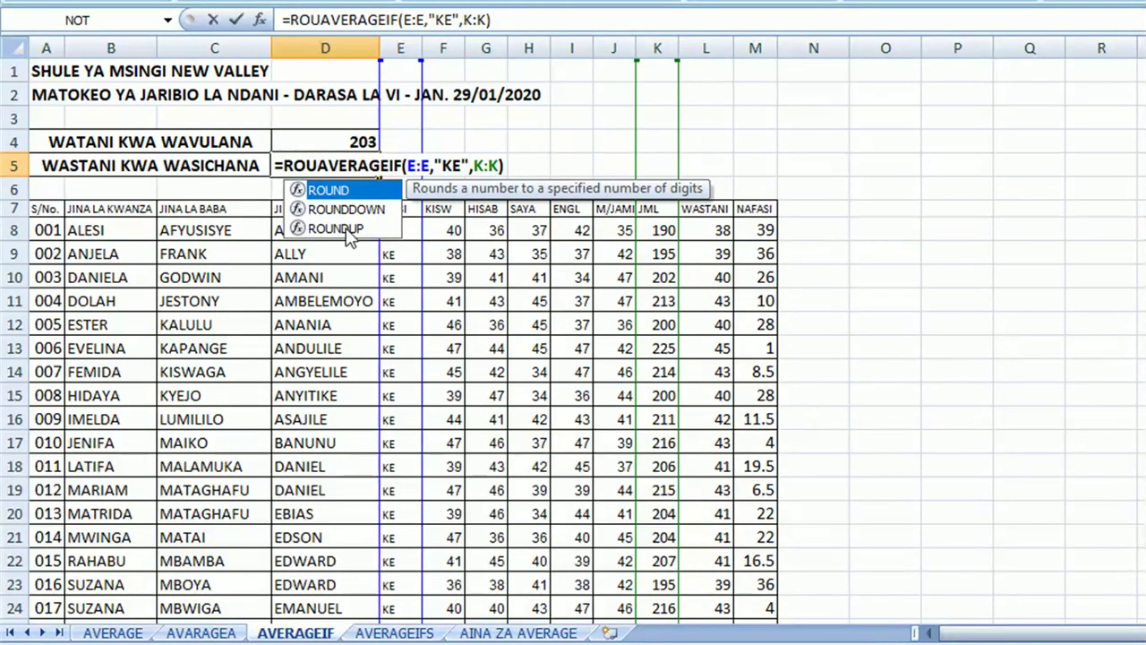
pyautogui.doubleClick(333, 190)
pyautogui.click(531, 165)
pyautogui.write(',0')
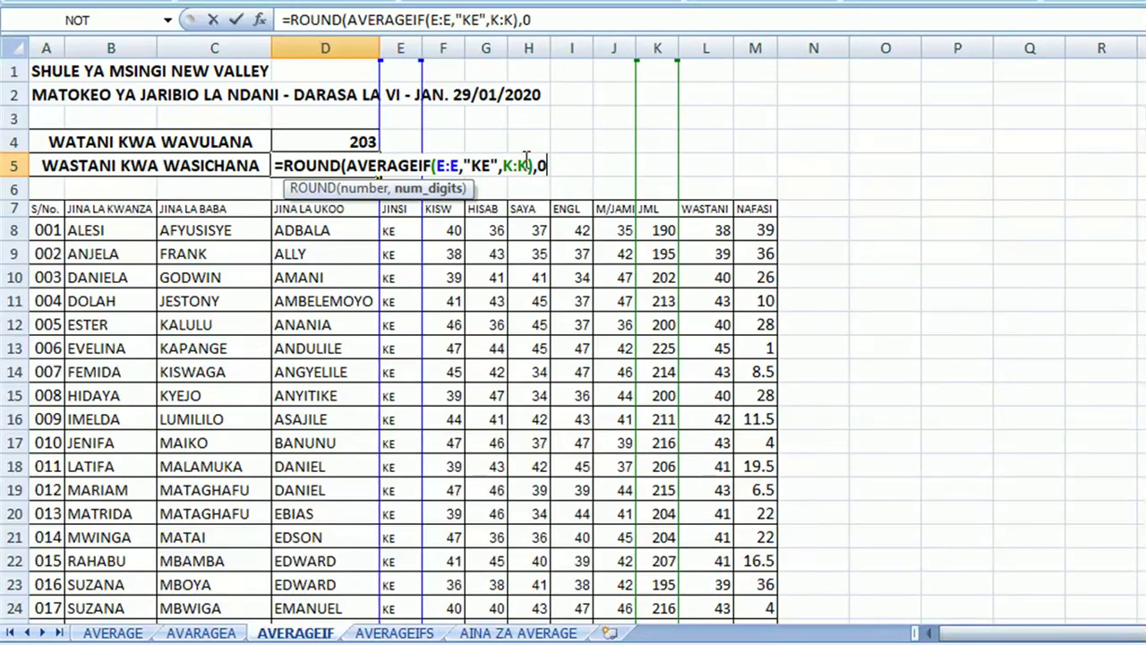
pyautogui.press('Return')
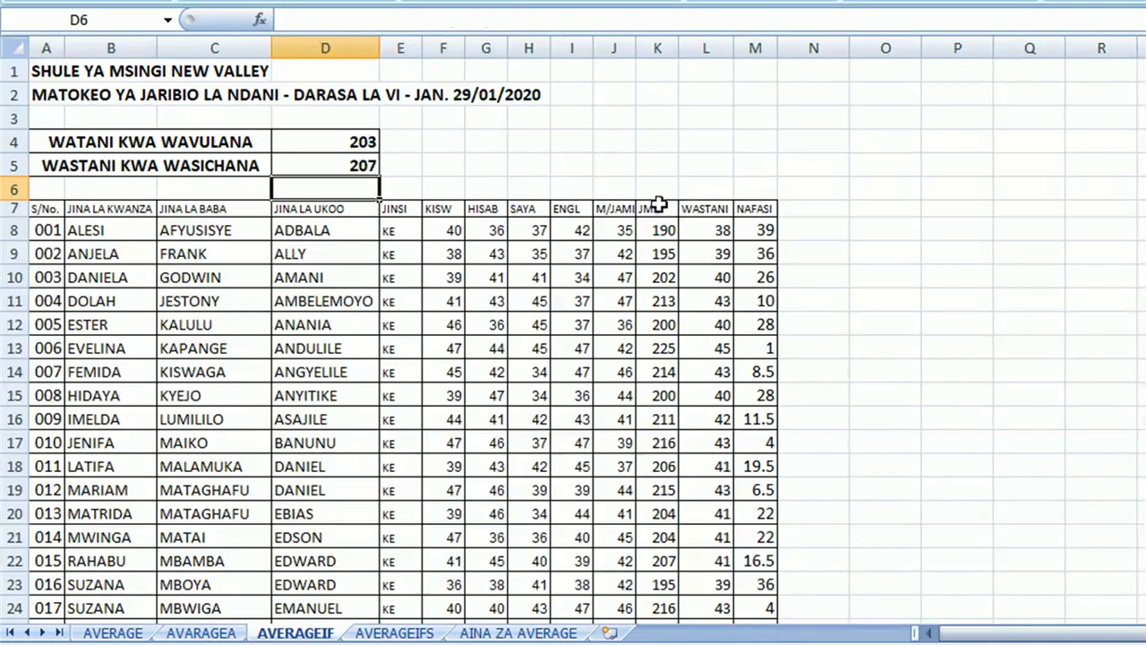
# Wrap D4's rounded average in IFERROR with a "" fallback
pyautogui.doubleClick(329, 141)
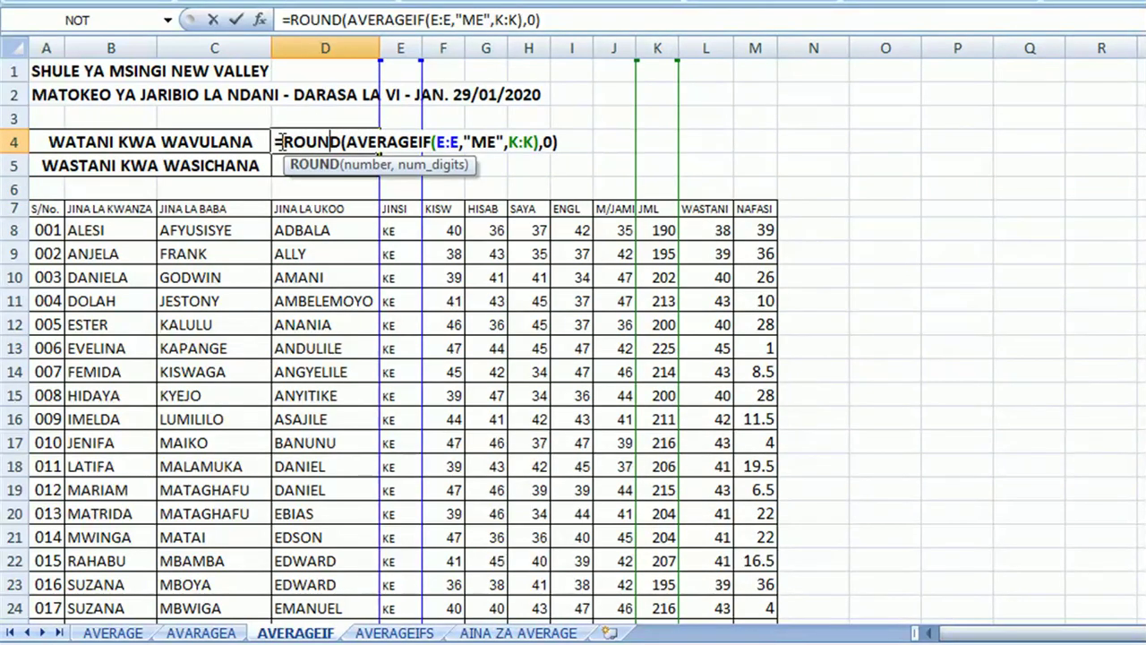
pyautogui.click(280, 143)
pyautogui.write('IFFE')
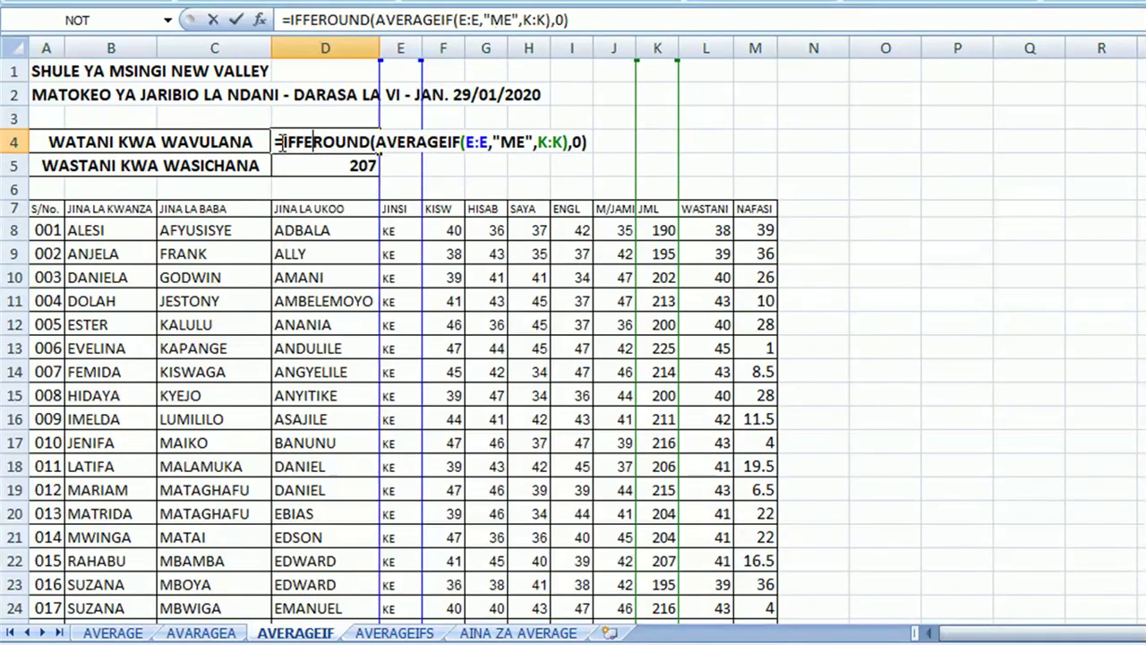
pyautogui.press('BackSpace')
pyautogui.press('BackSpace')
pyautogui.write('ERROR(')
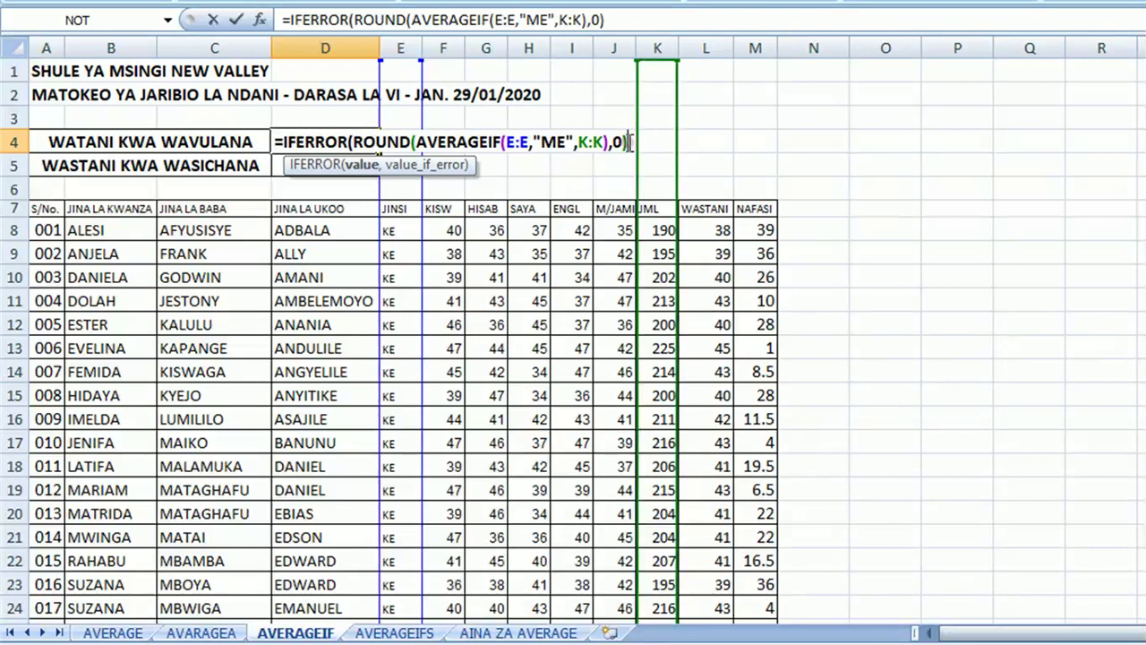
pyautogui.write(',')
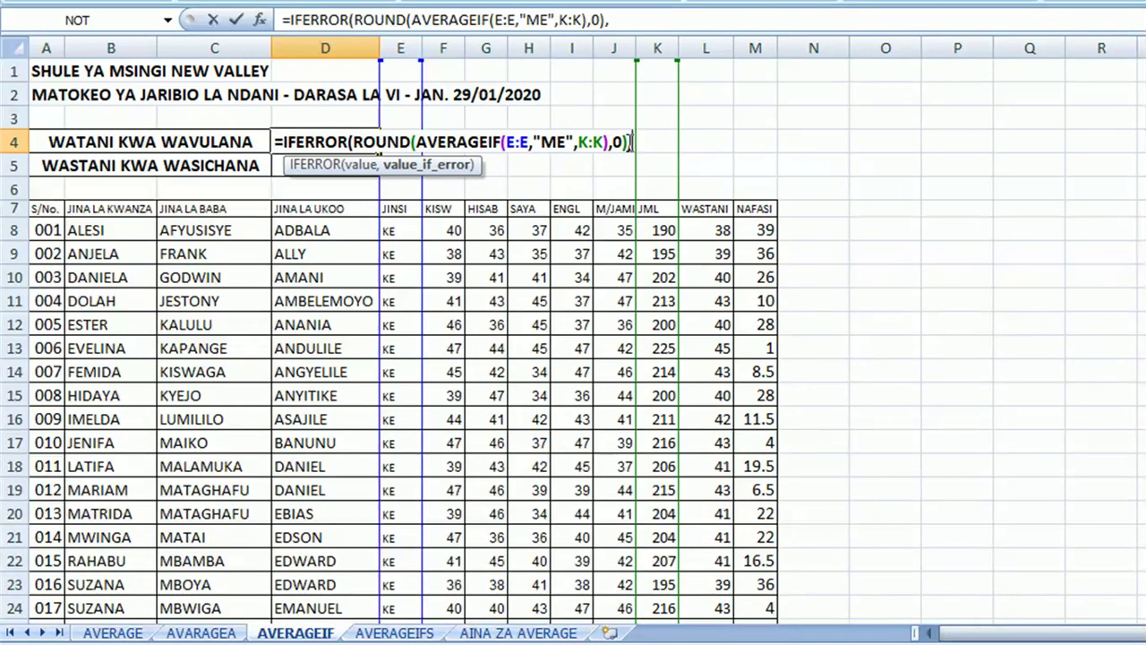
pyautogui.write('""')
pyautogui.press('Return')
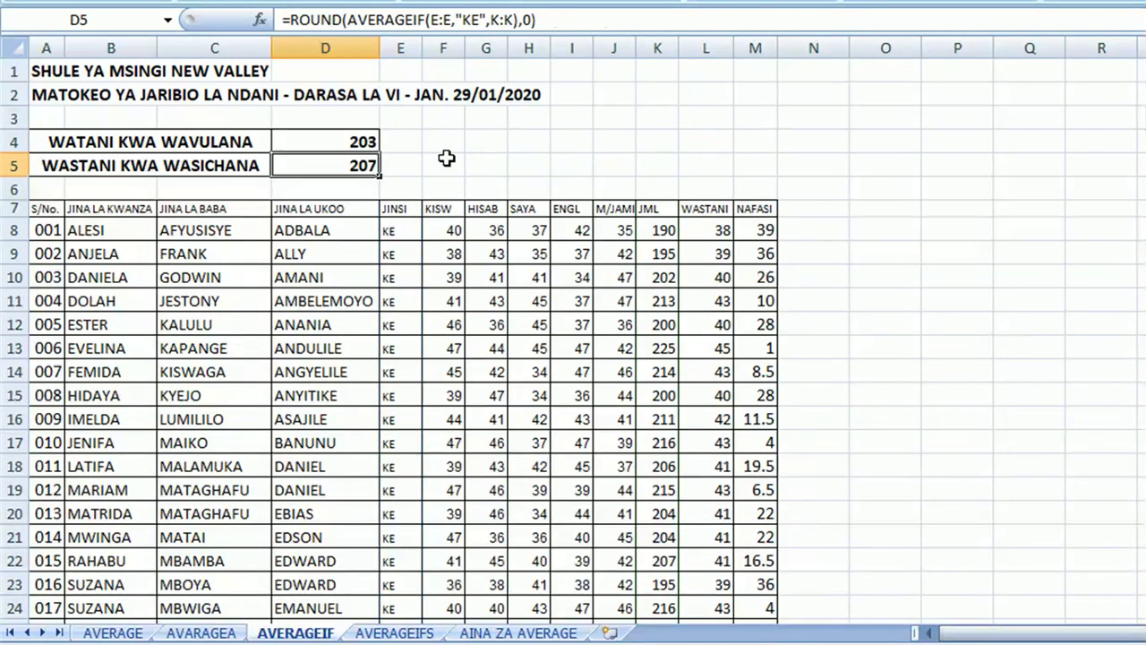
# Wrap D5's rounded average in IFERROR the same way
pyautogui.doubleClick(348, 159)
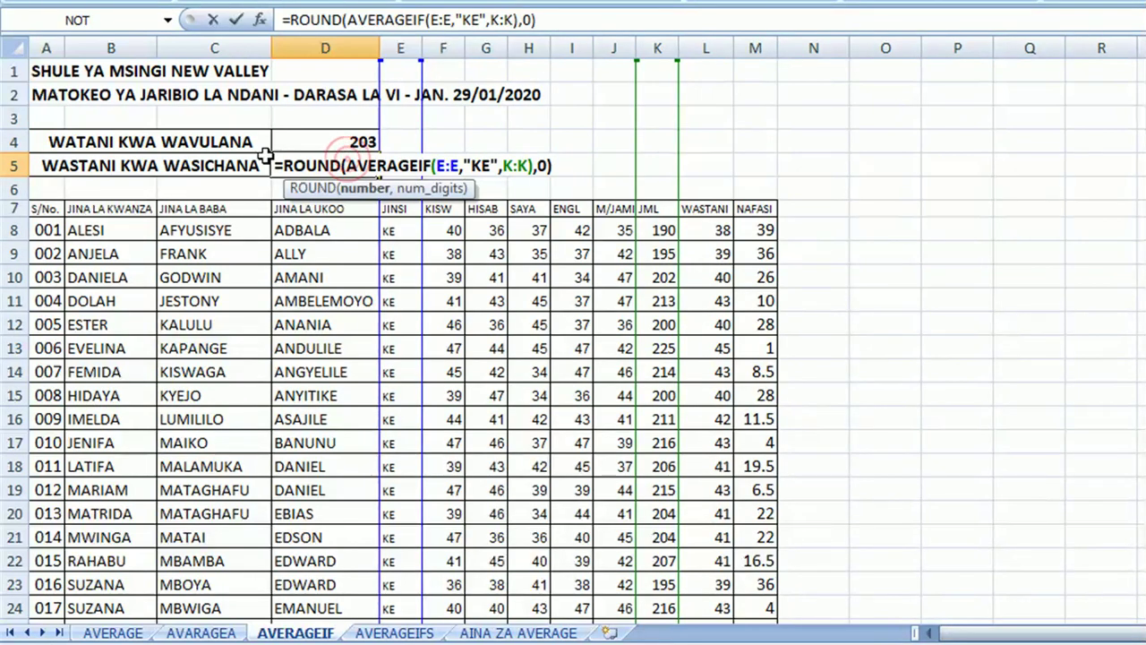
pyautogui.click(280, 165)
pyautogui.write('IFERROR(')
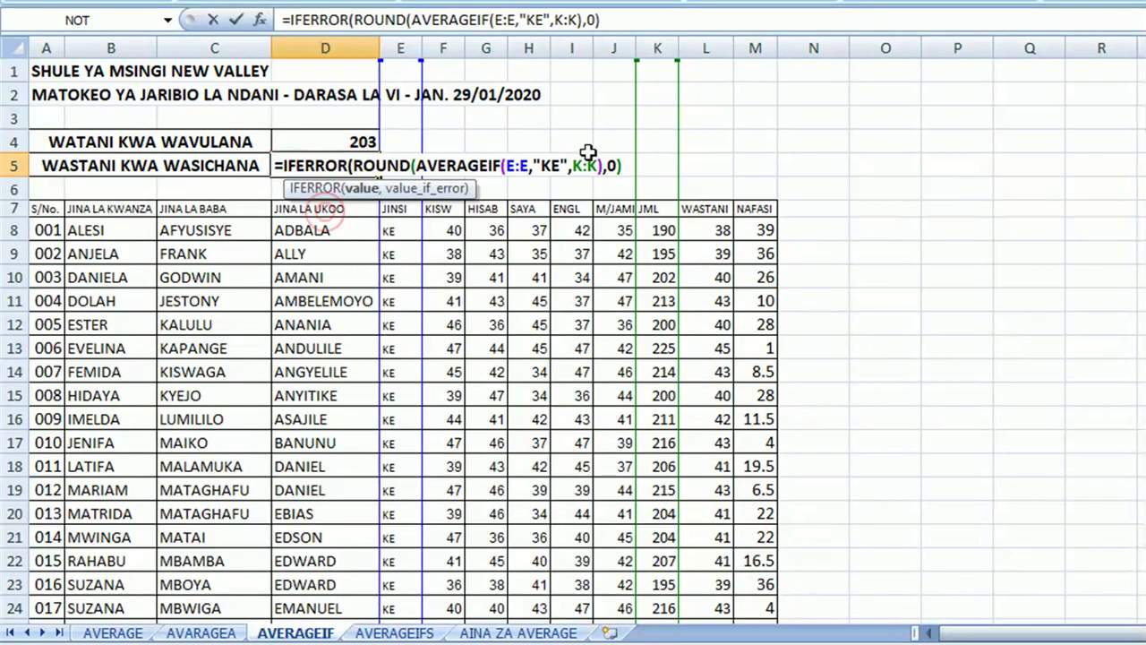
pyautogui.click(624, 164)
pyautogui.write(',0')
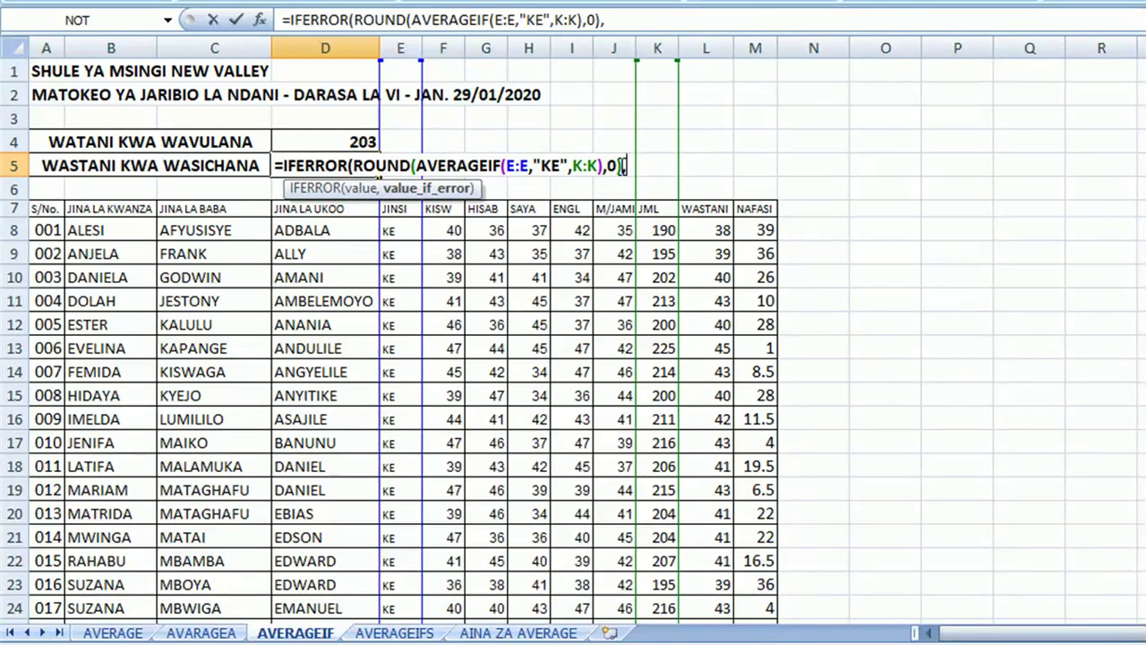
pyautogui.write(')')
pyautogui.press('Return')
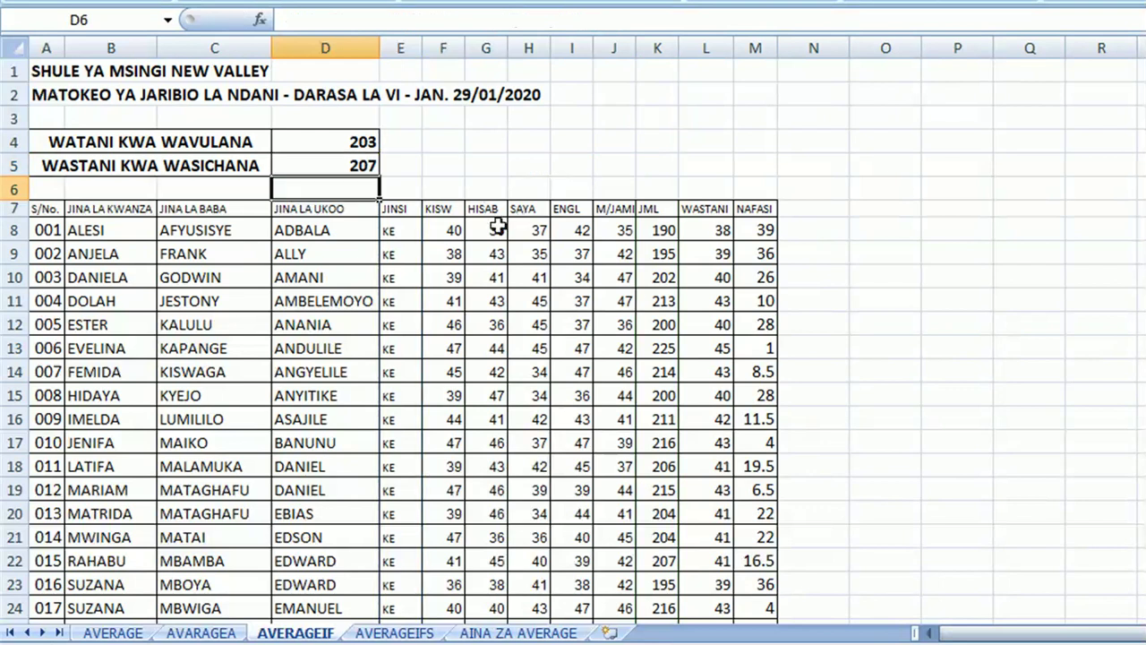
# Compare the D4 and D5 formulas, then inspect D3 on the AVERAGEIFS sheet
pyautogui.click(347, 139)
pyautogui.click(343, 159)
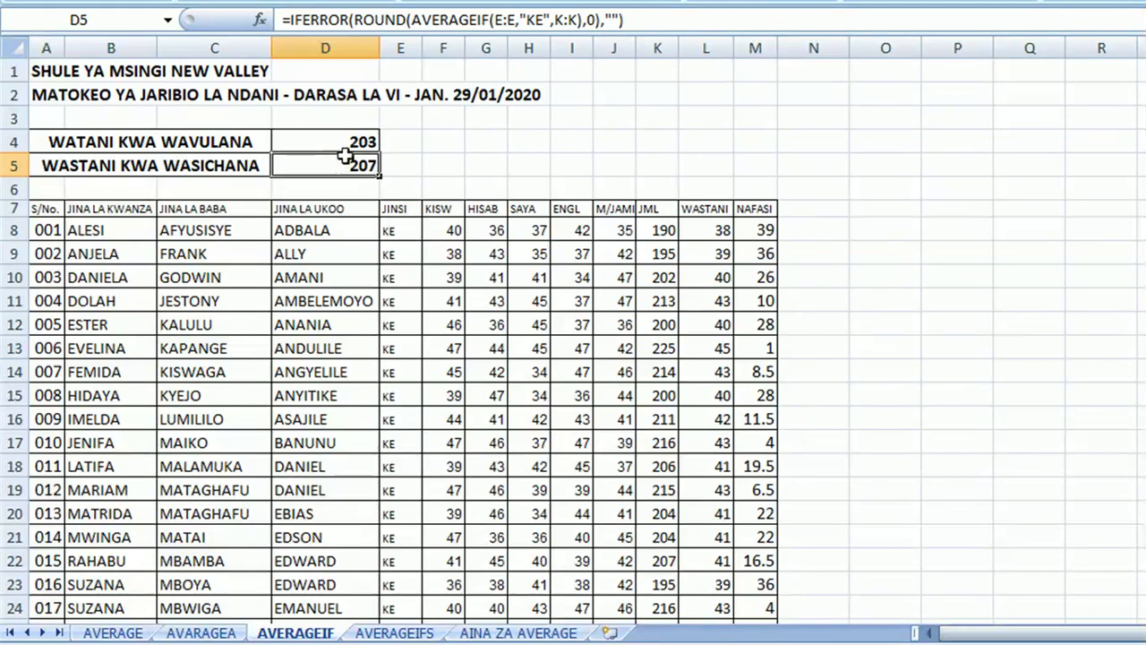
pyautogui.click(344, 140)
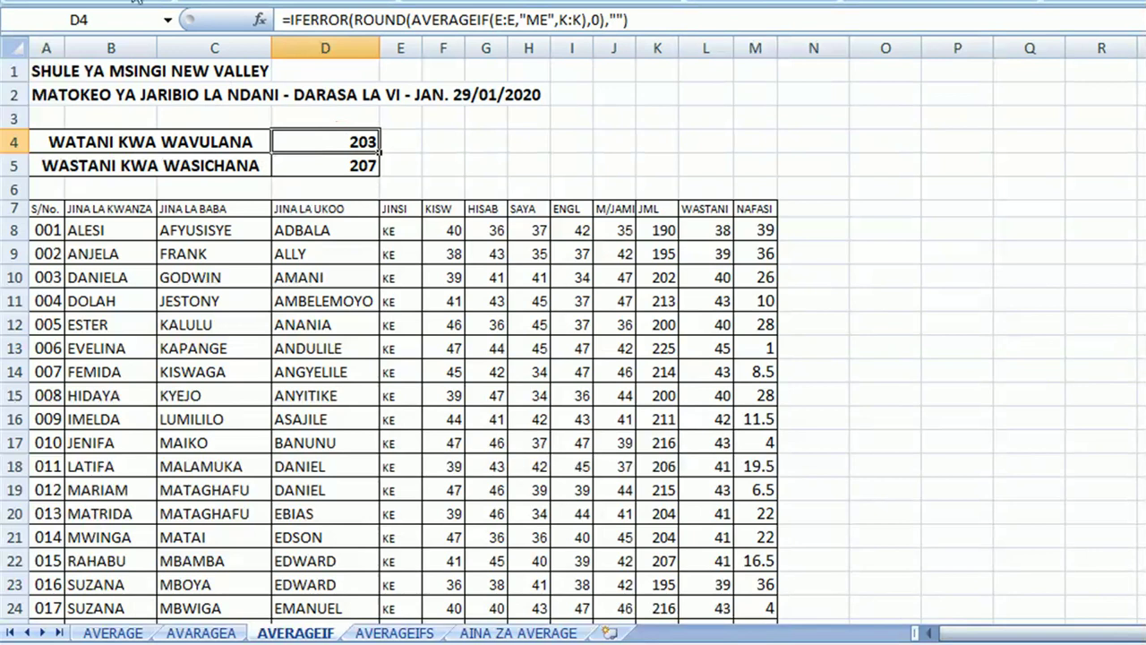
pyautogui.click(368, 166)
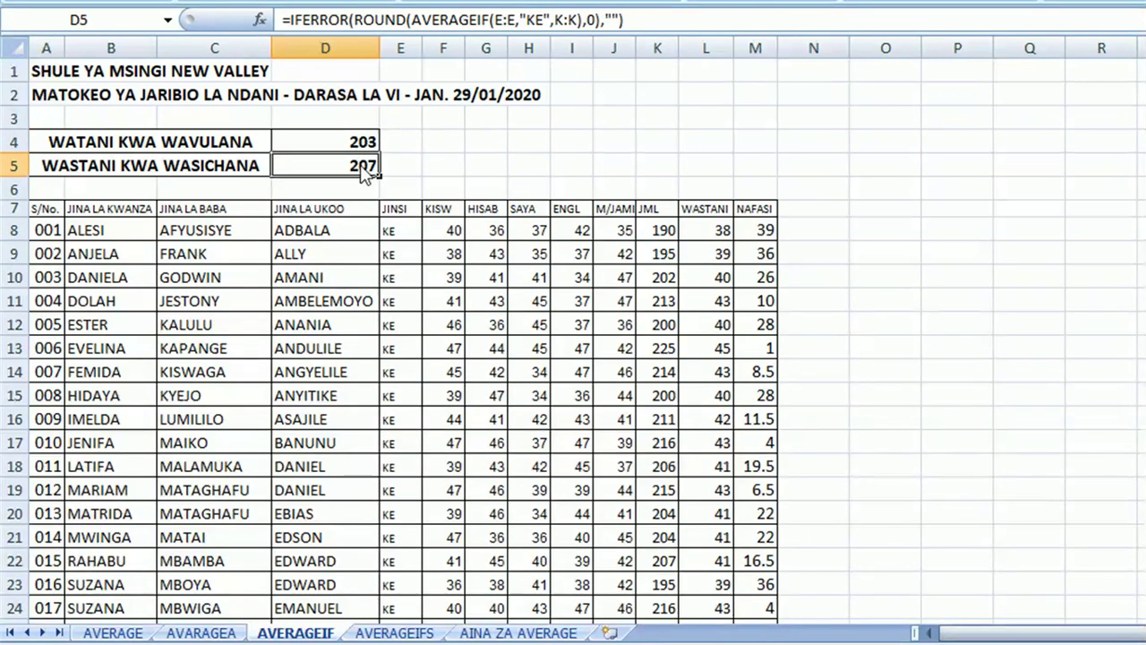
pyautogui.click(348, 143)
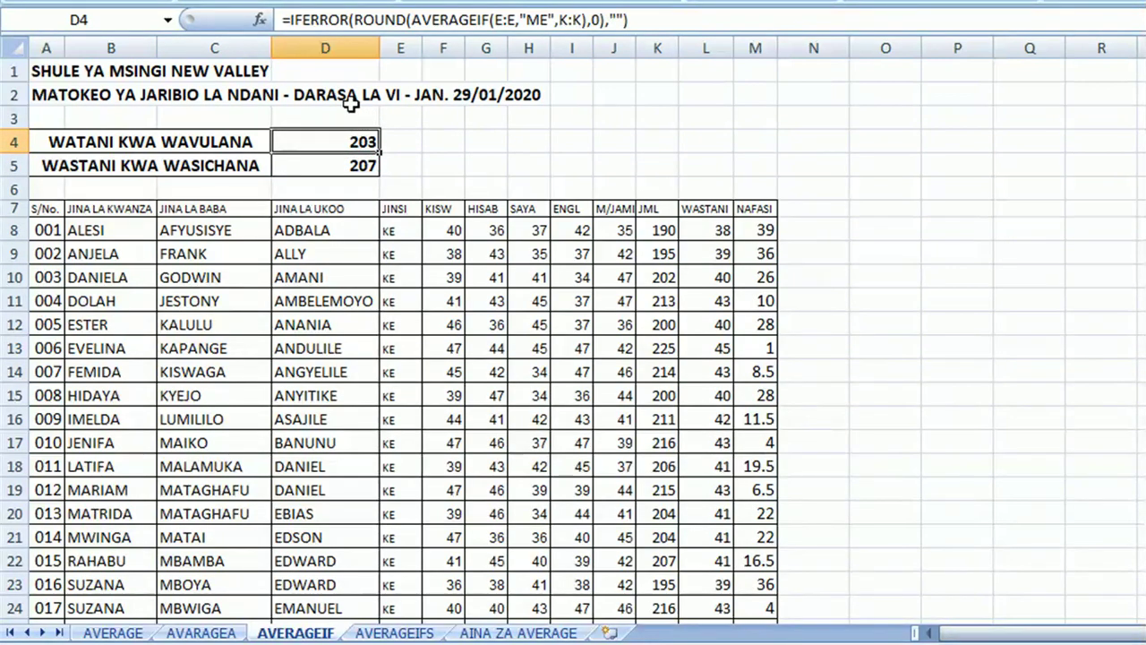
pyautogui.click(345, 168)
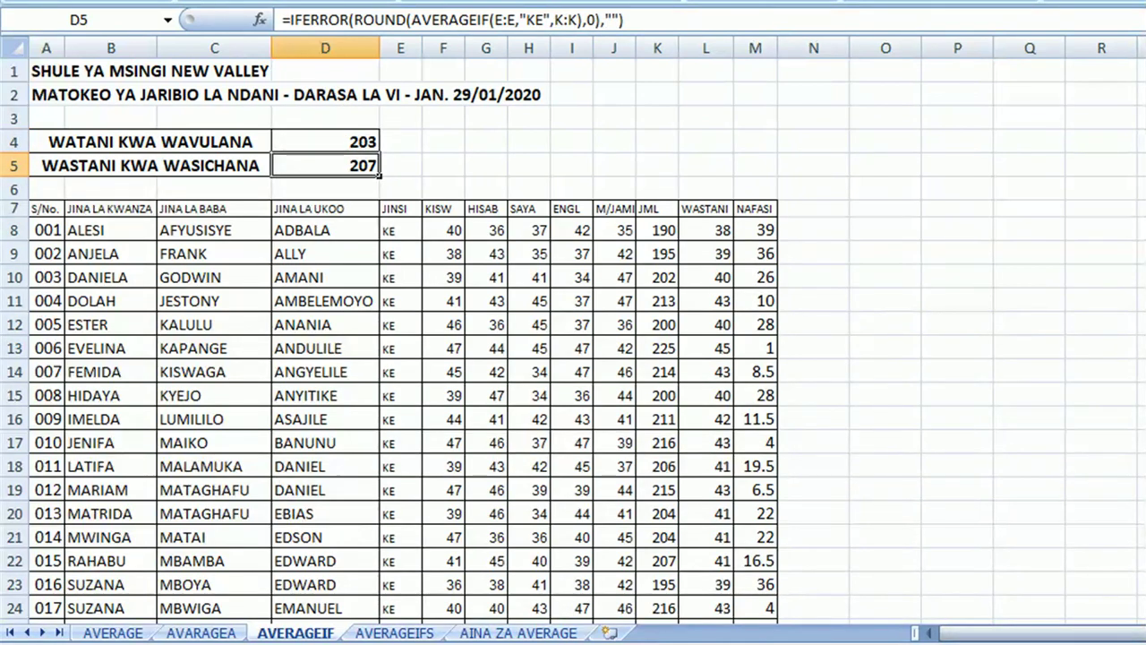
pyautogui.click(391, 634)
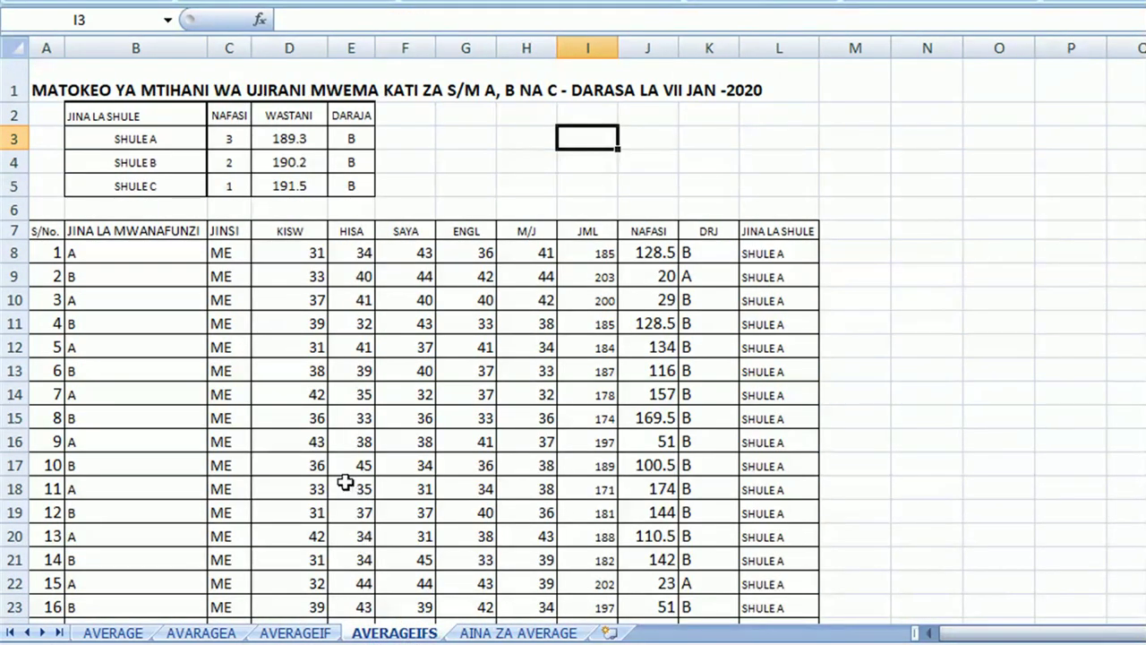
pyautogui.click(296, 139)
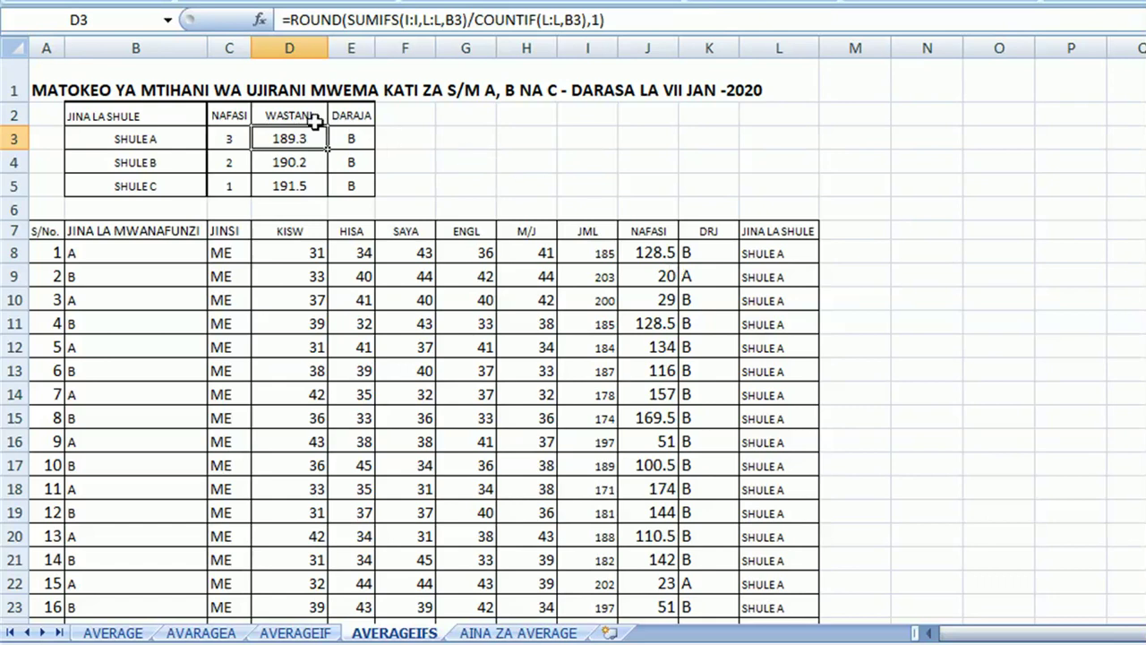
pyautogui.click(288, 162)
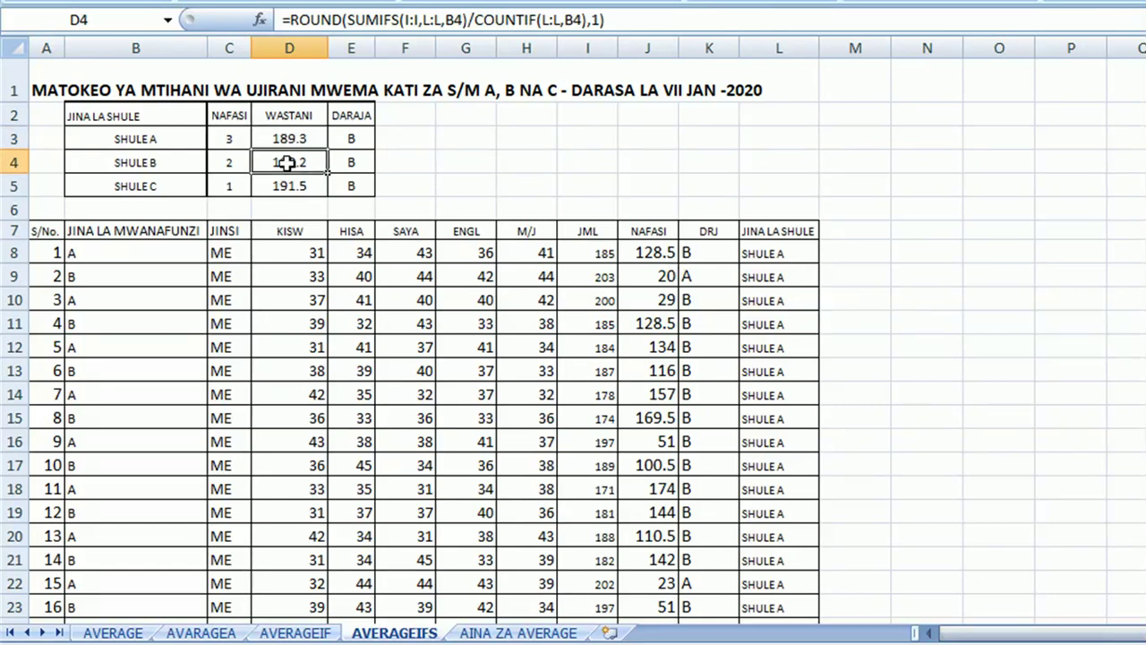
pyautogui.click(287, 186)
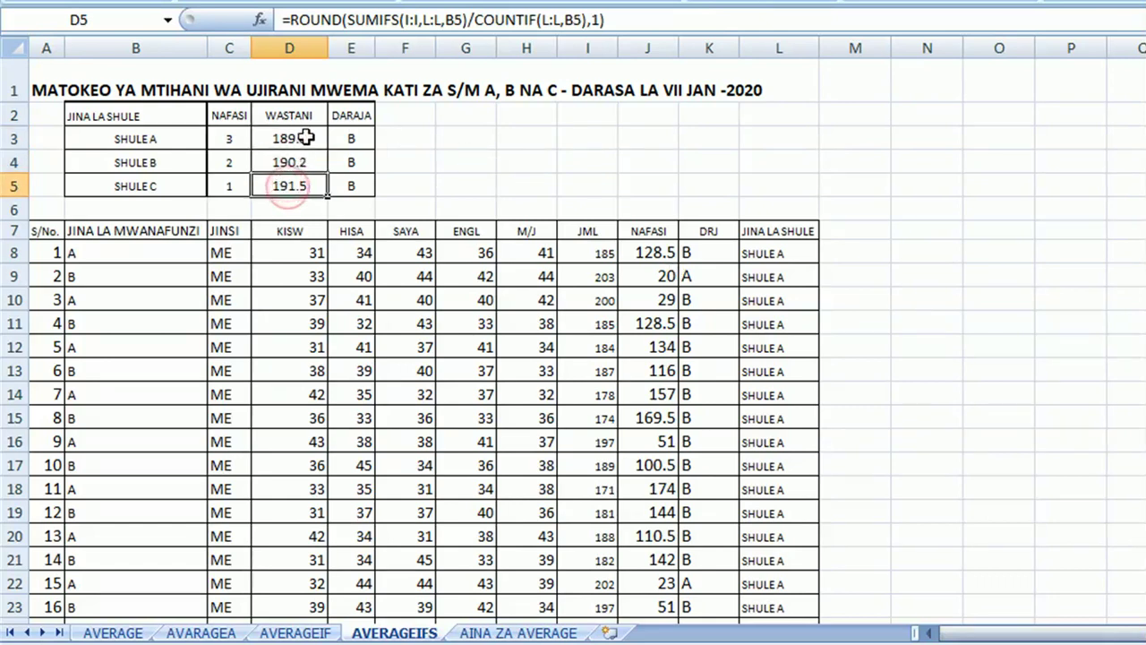
pyautogui.click(306, 140)
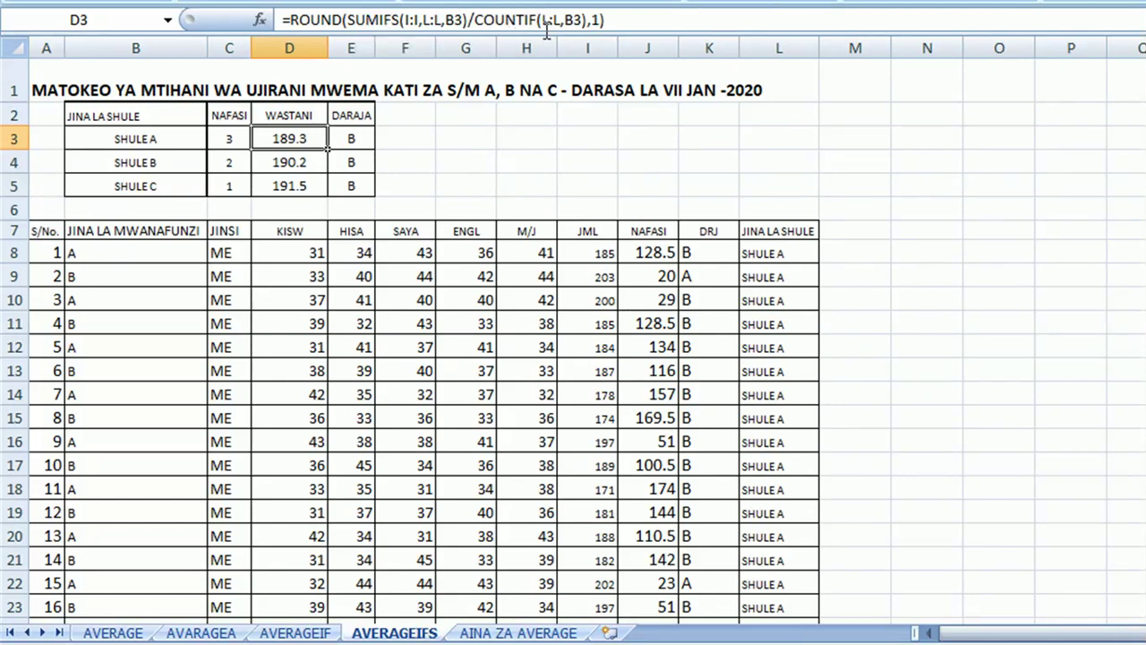
pyautogui.click(290, 162)
pyautogui.click(279, 139)
pyautogui.click(295, 158)
pyautogui.click(294, 136)
# Enter =AVERAGEIFS(I:I,L:L,B3) in D3 for SHULE A, giving 189.2619
pyautogui.write('=')
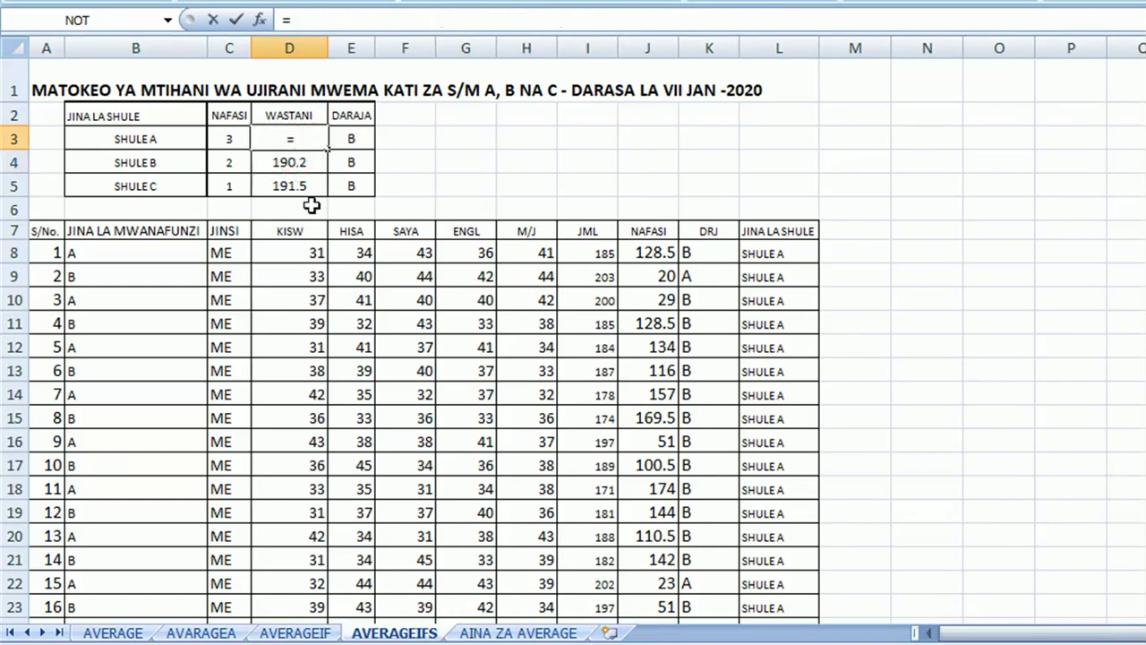
pyautogui.write('AVERAGEIFS(')
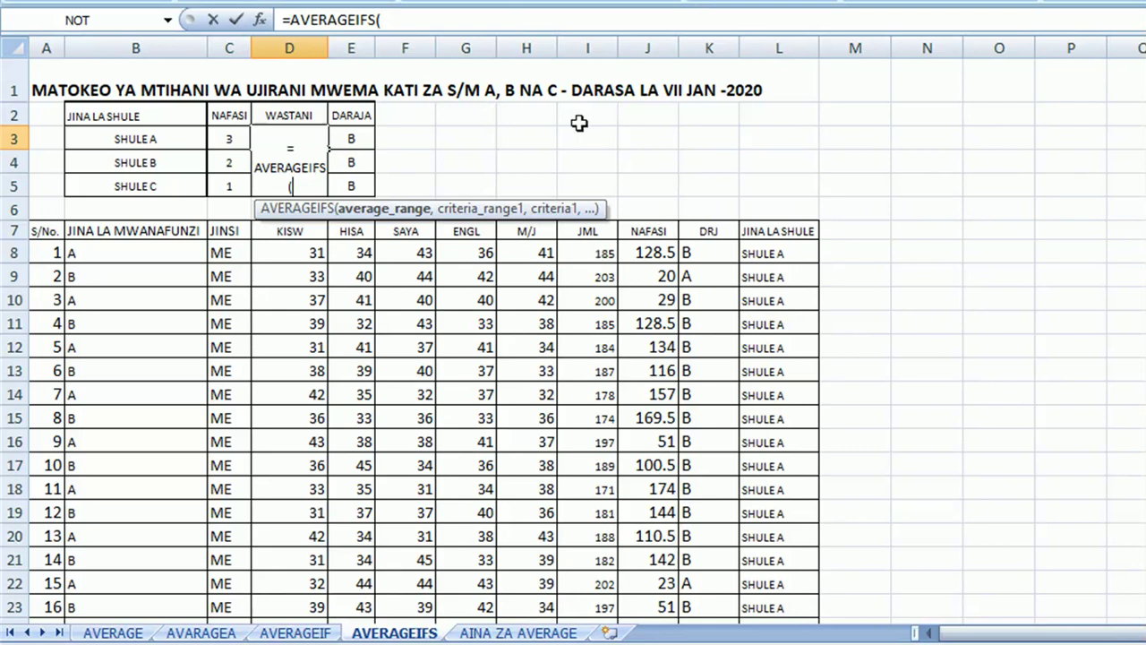
pyautogui.click(581, 40)
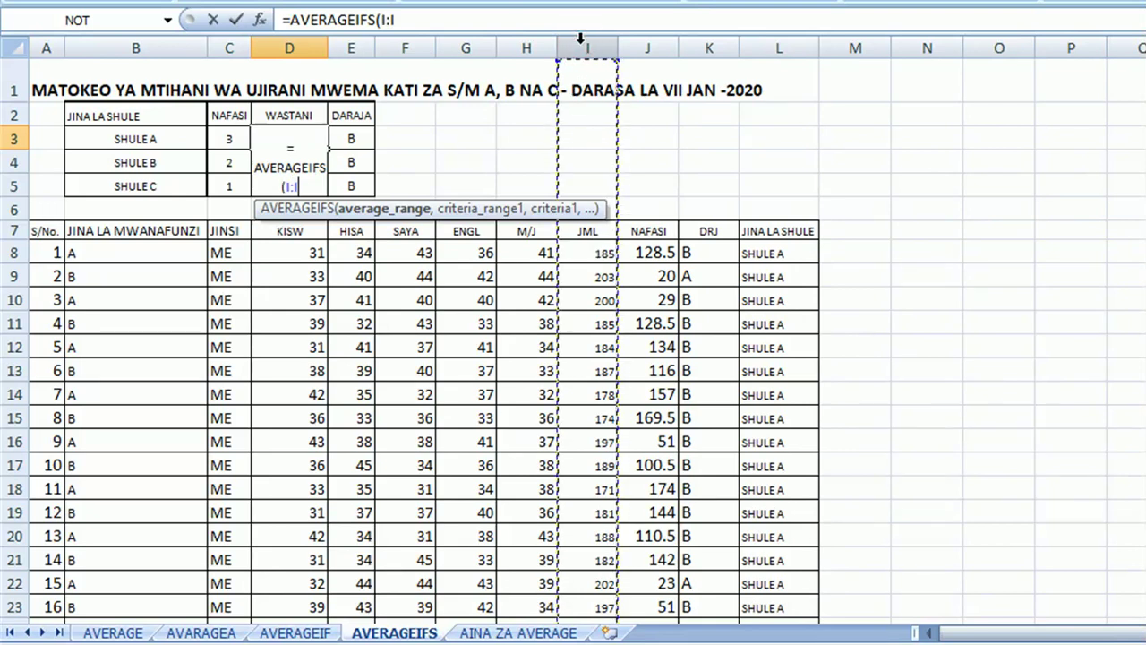
pyautogui.write(',')
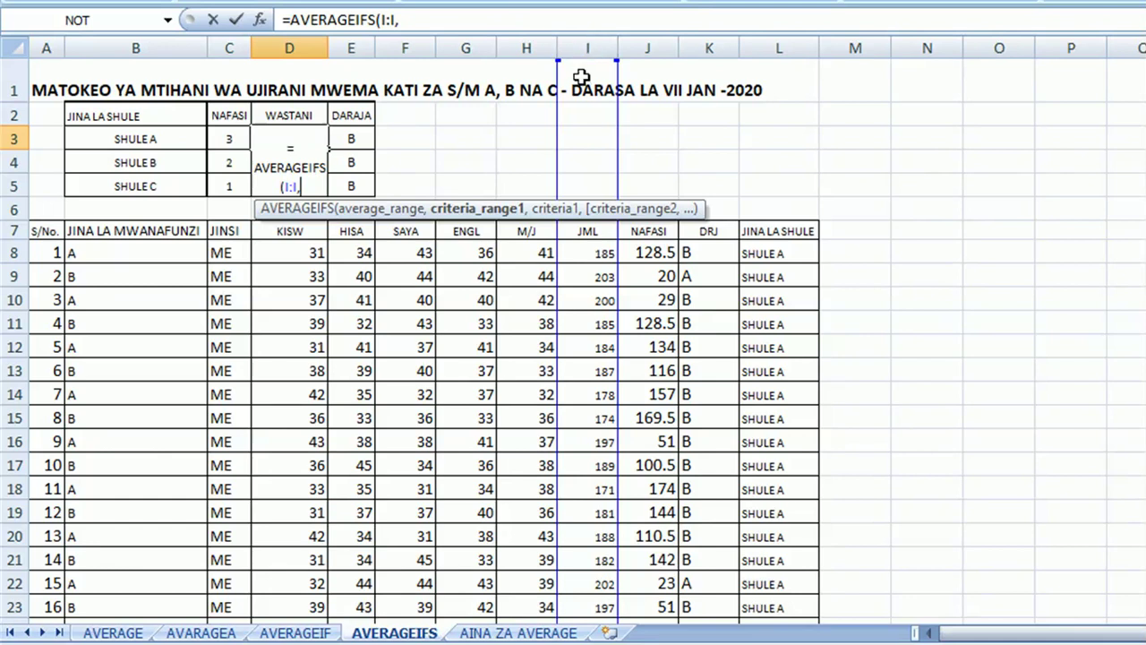
pyautogui.click(781, 42)
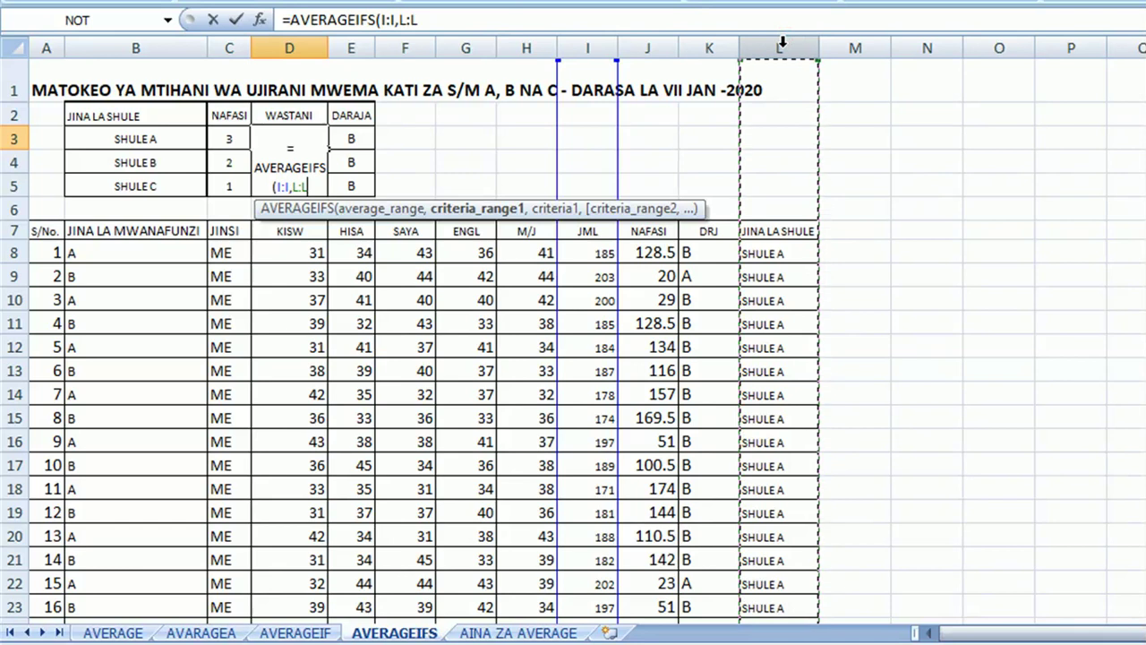
pyautogui.write(',')
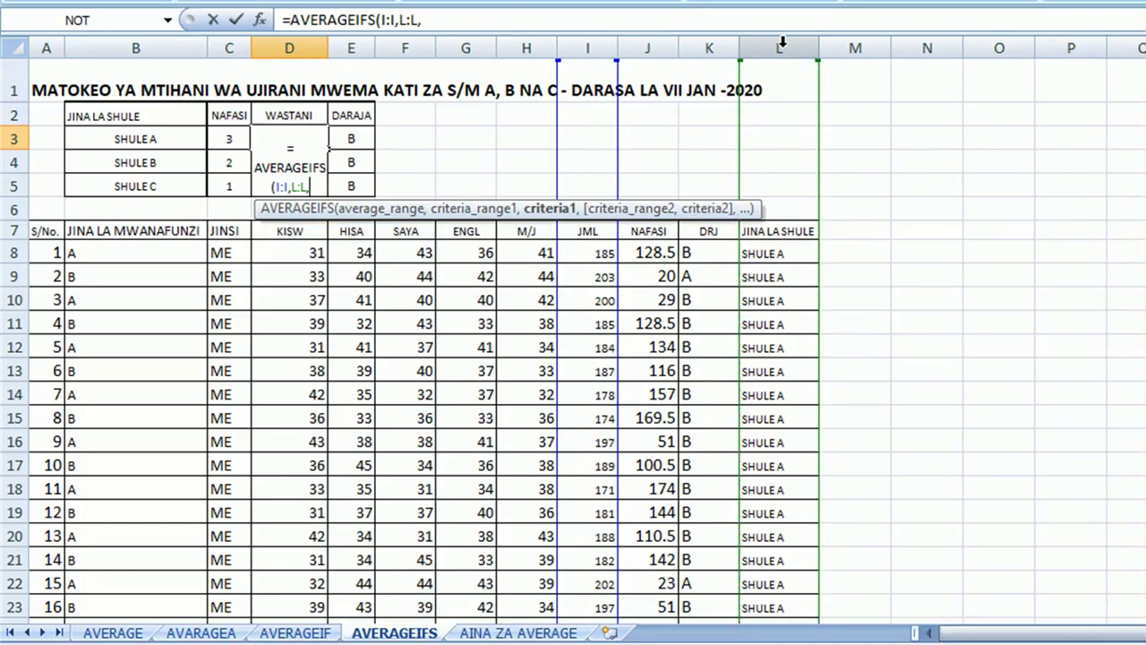
pyautogui.click(149, 135)
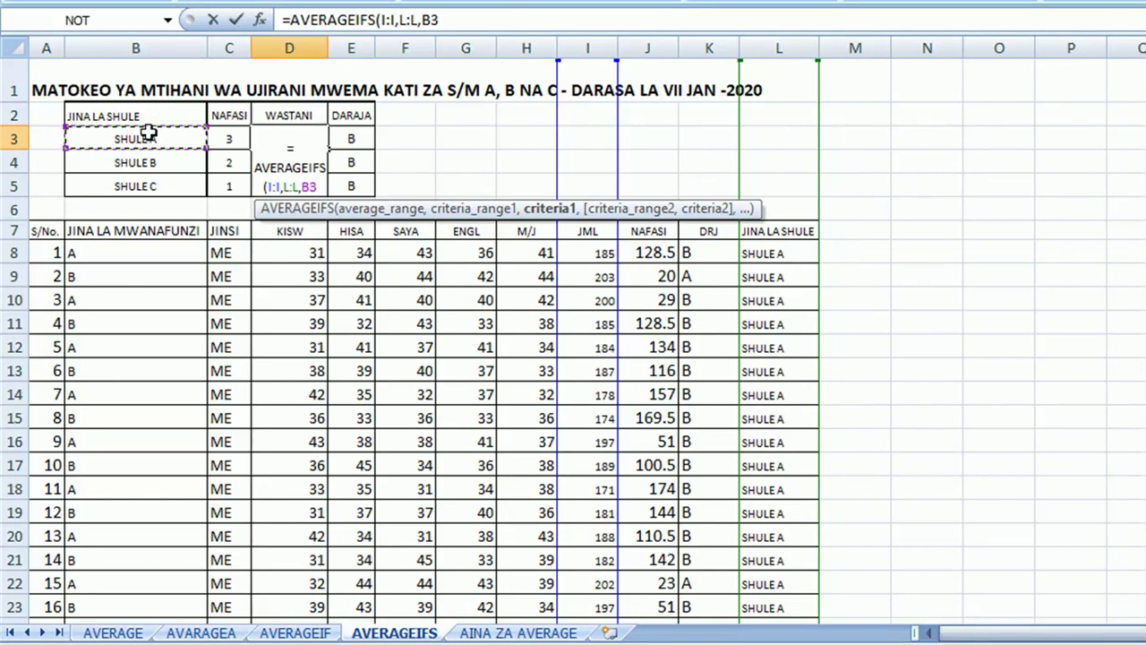
pyautogui.write(')')
pyautogui.press('Return')
pyautogui.click(295, 136)
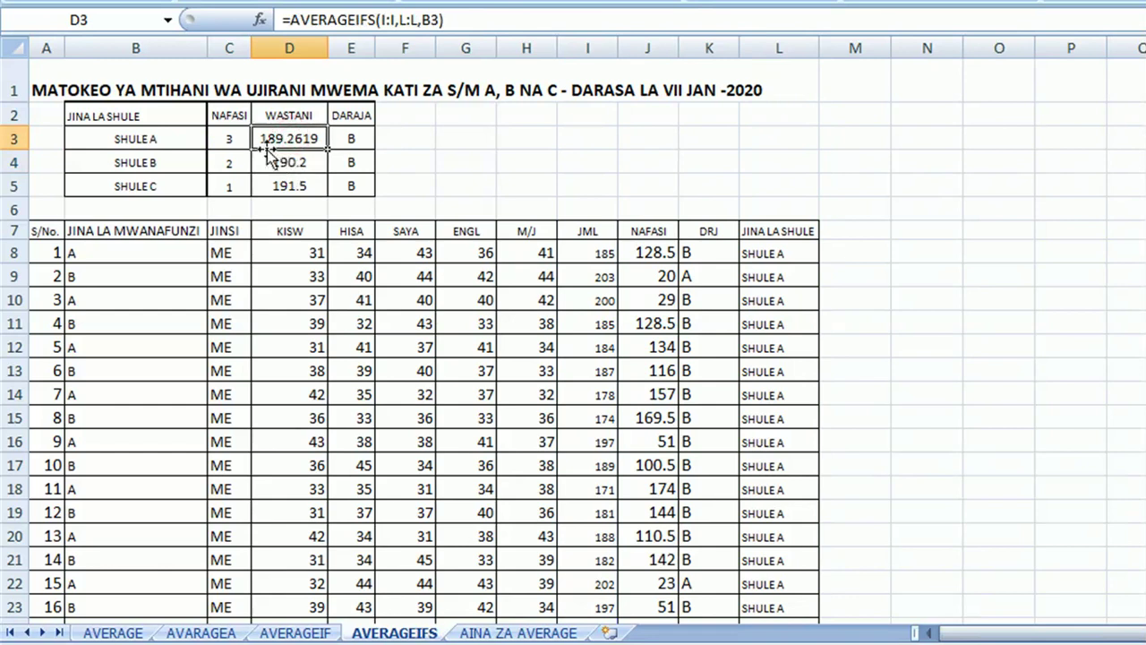
pyautogui.doubleClick(269, 138)
# Wrap D3's AVERAGEIFS in ROUND(...,1) so it shows 189.3
pyautogui.click(298, 149)
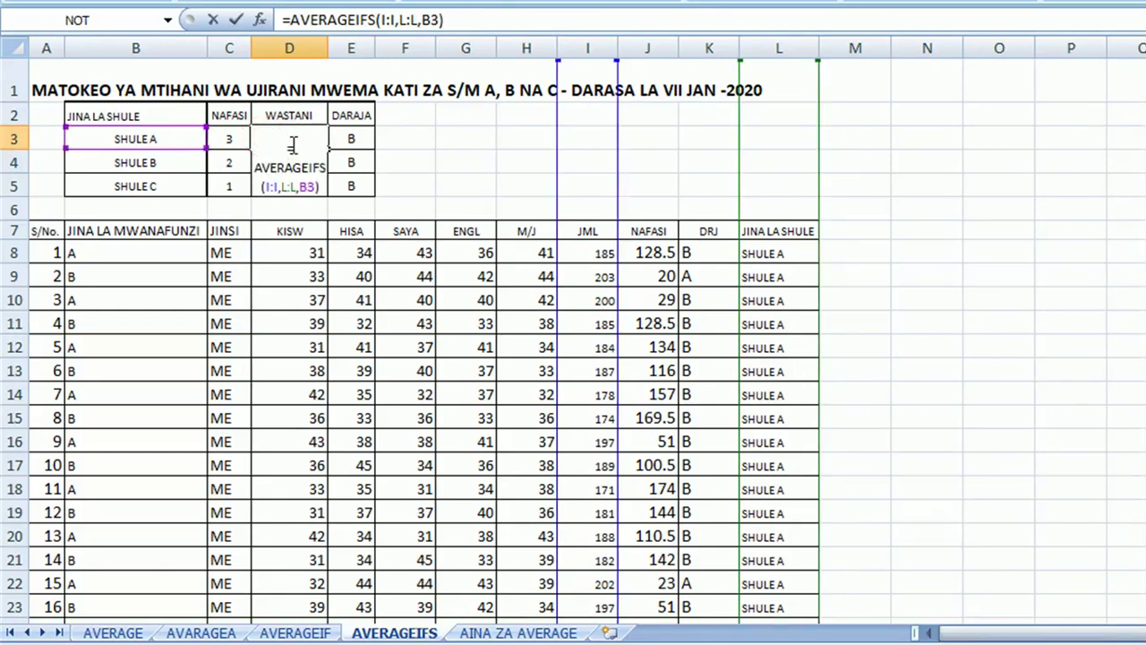
pyautogui.write('ROUND')
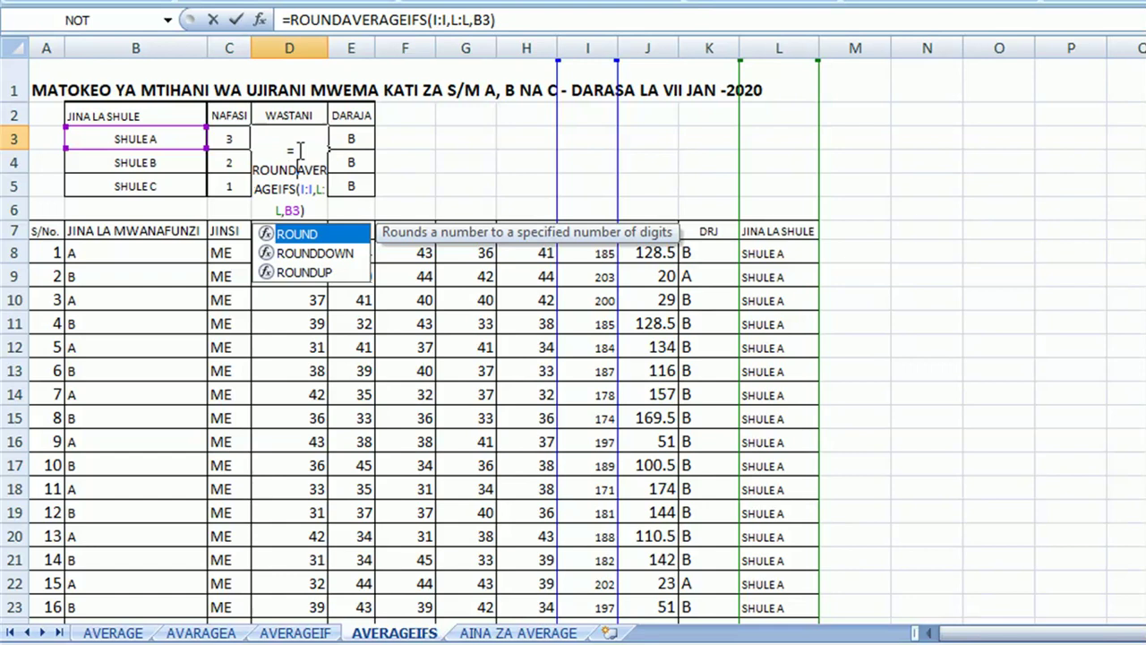
pyautogui.write('(')
pyautogui.click(319, 188)
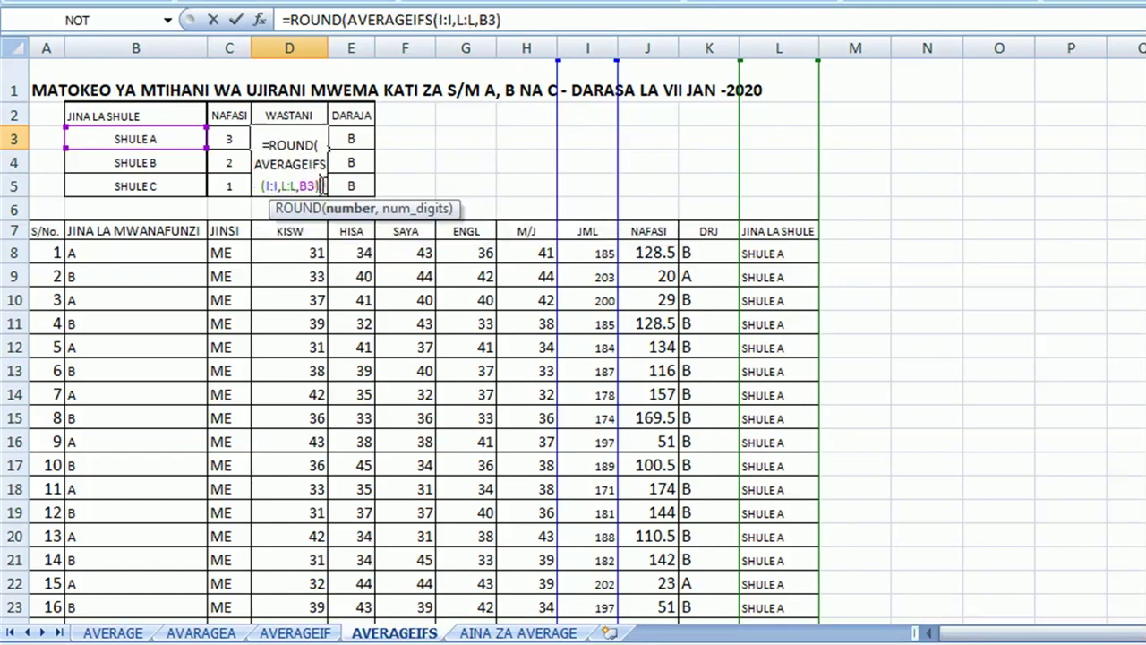
pyautogui.write(',')
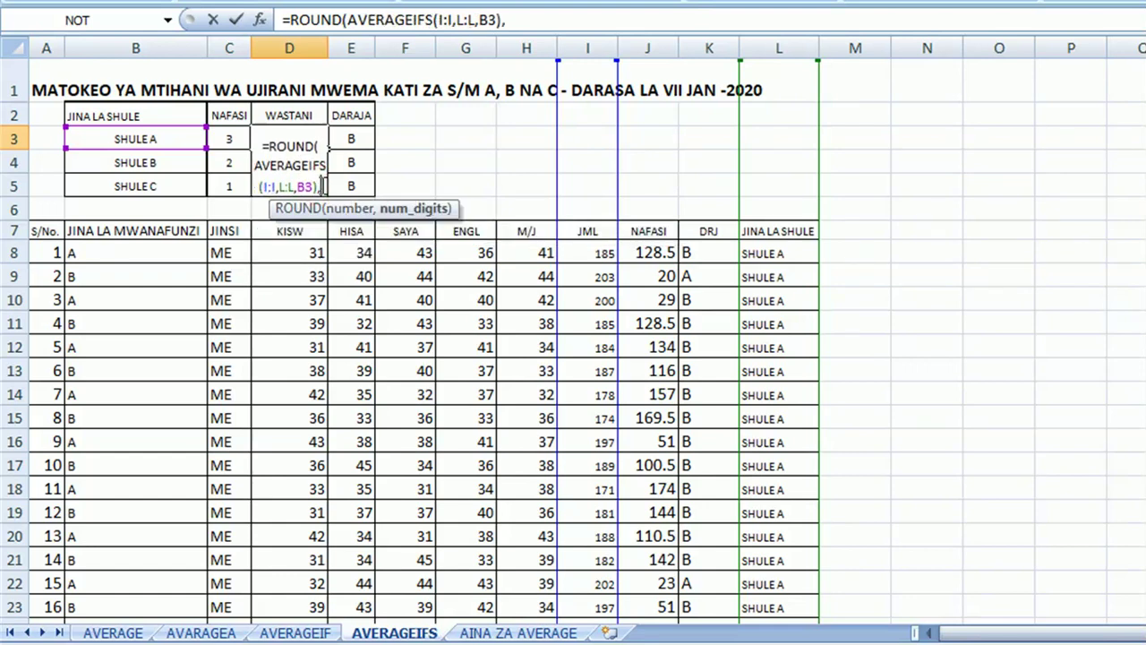
pyautogui.write('1')
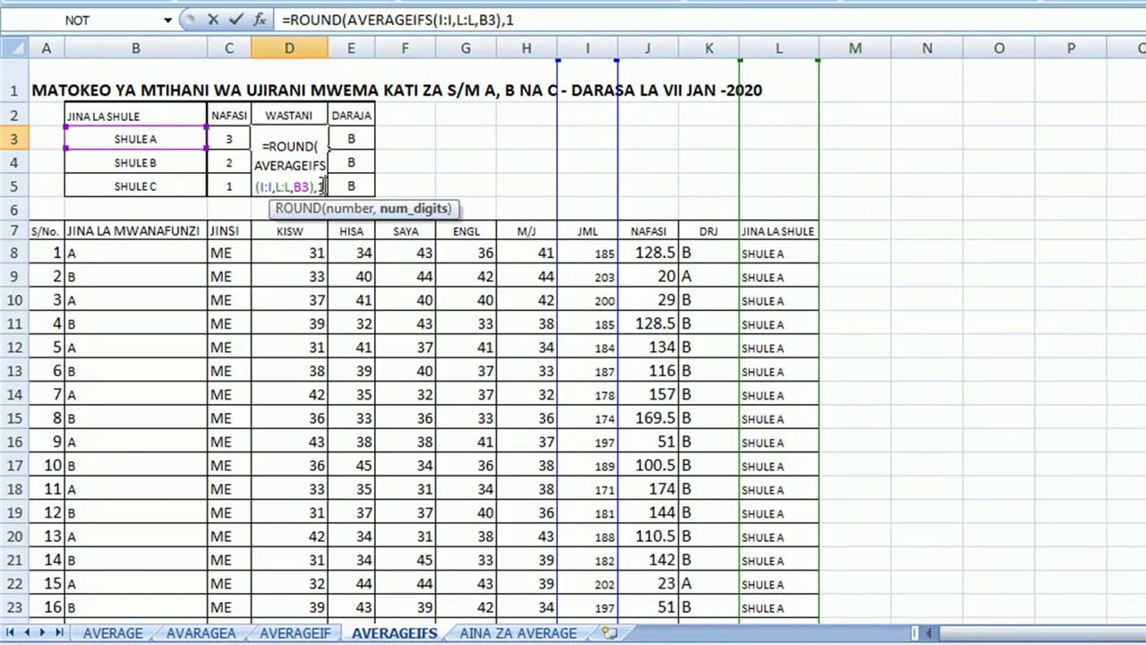
pyautogui.write(')')
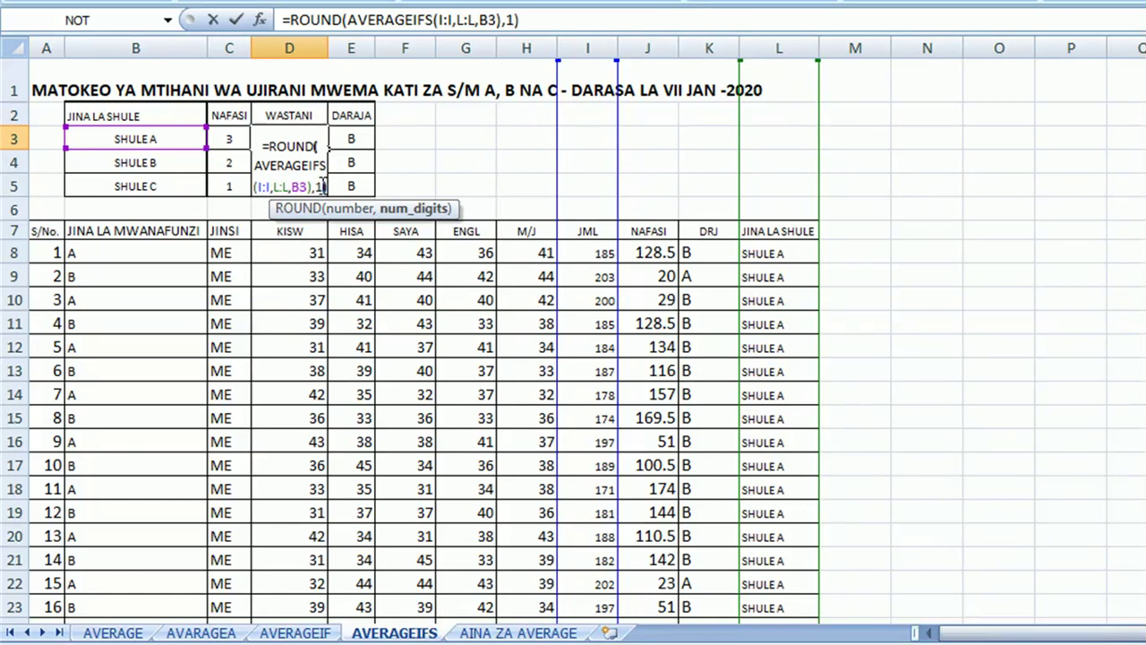
pyautogui.press('Return')
pyautogui.click(295, 139)
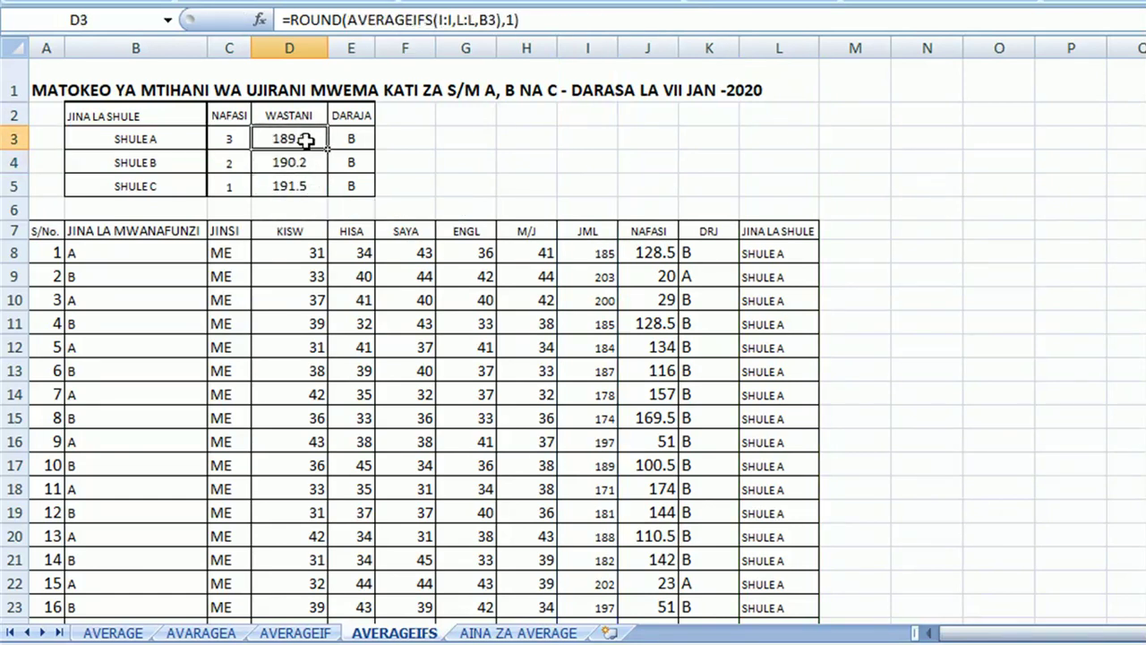
# Wrap D3's rounded formula in IFERROR with a "" fallback
pyautogui.doubleClick(292, 139)
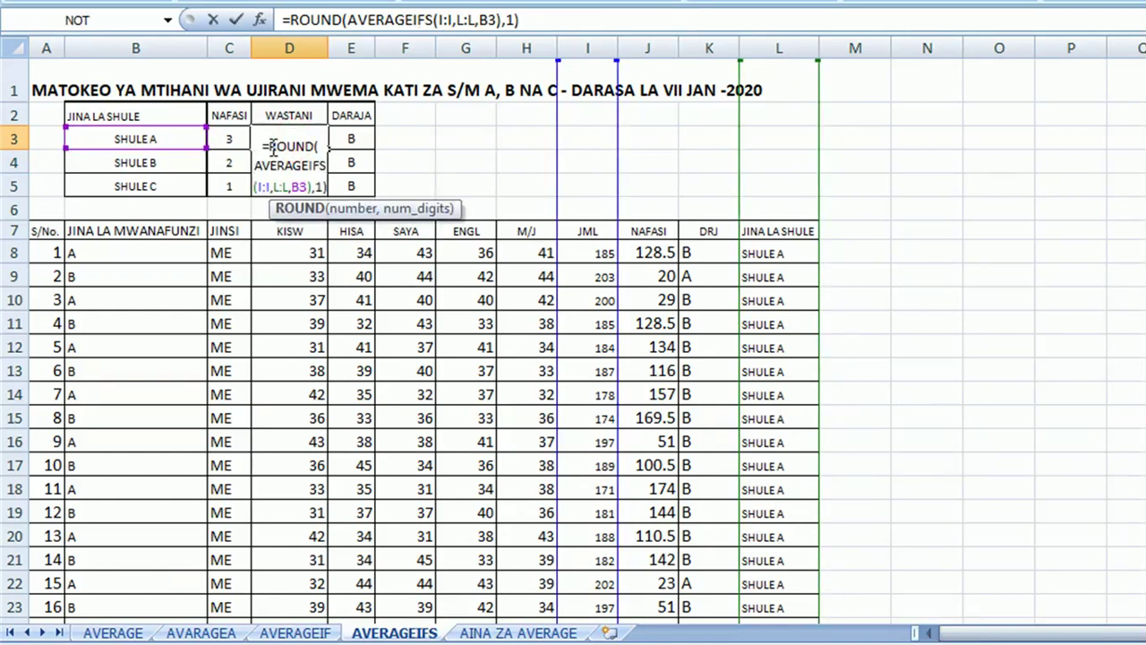
pyautogui.click(271, 146)
pyautogui.write('IF')
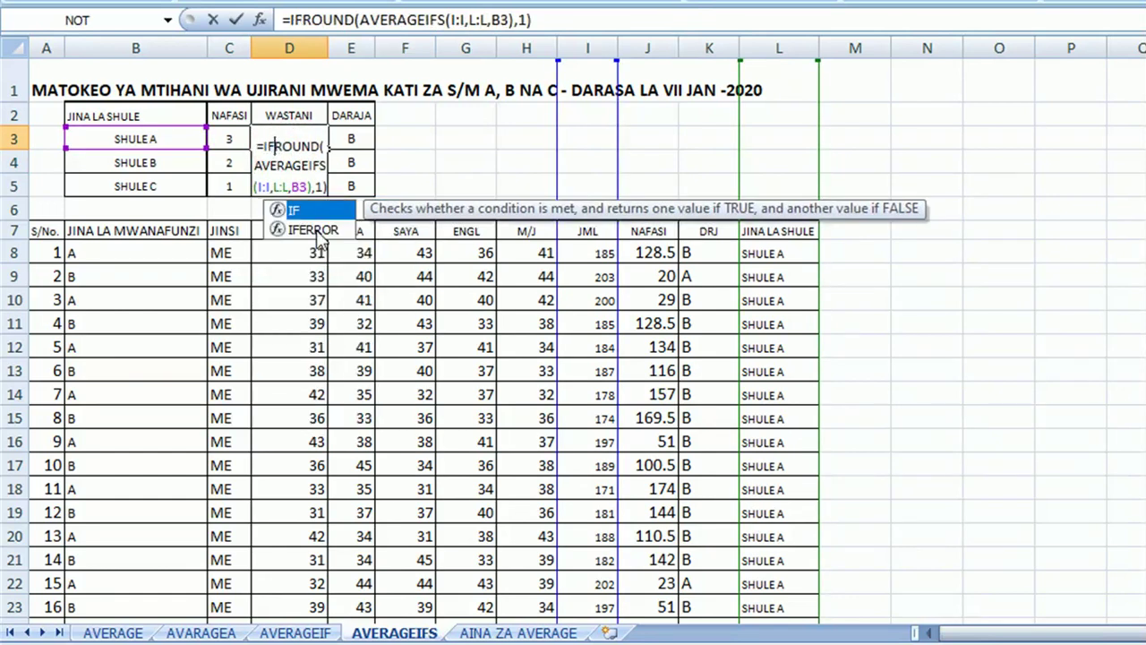
pyautogui.doubleClick(313, 230)
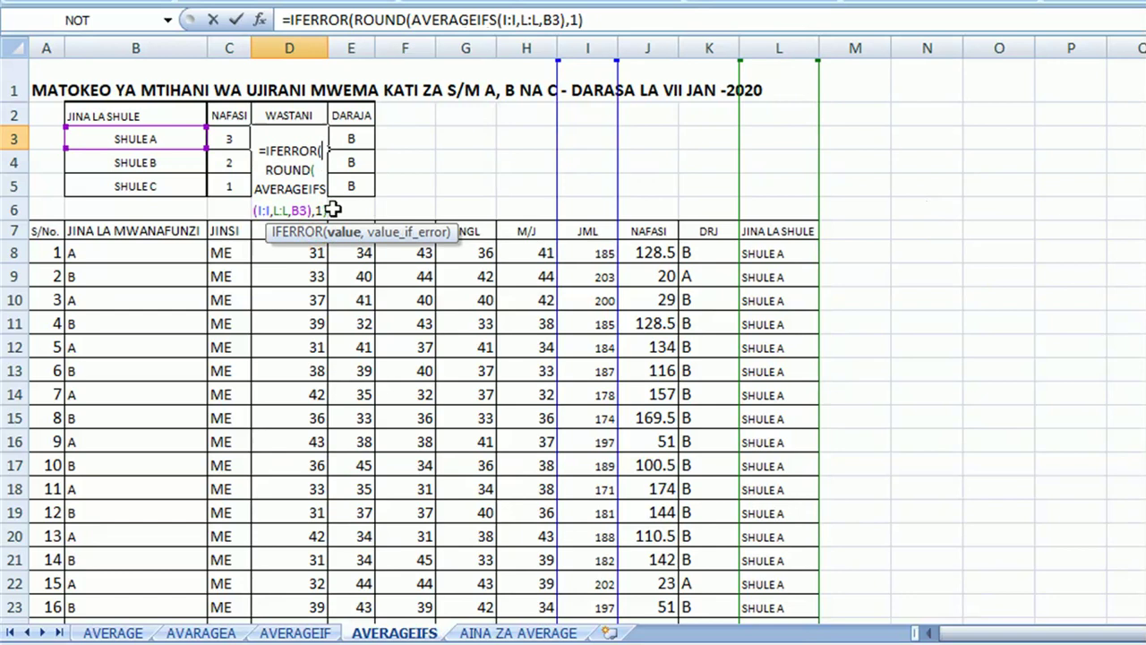
pyautogui.click(584, 18)
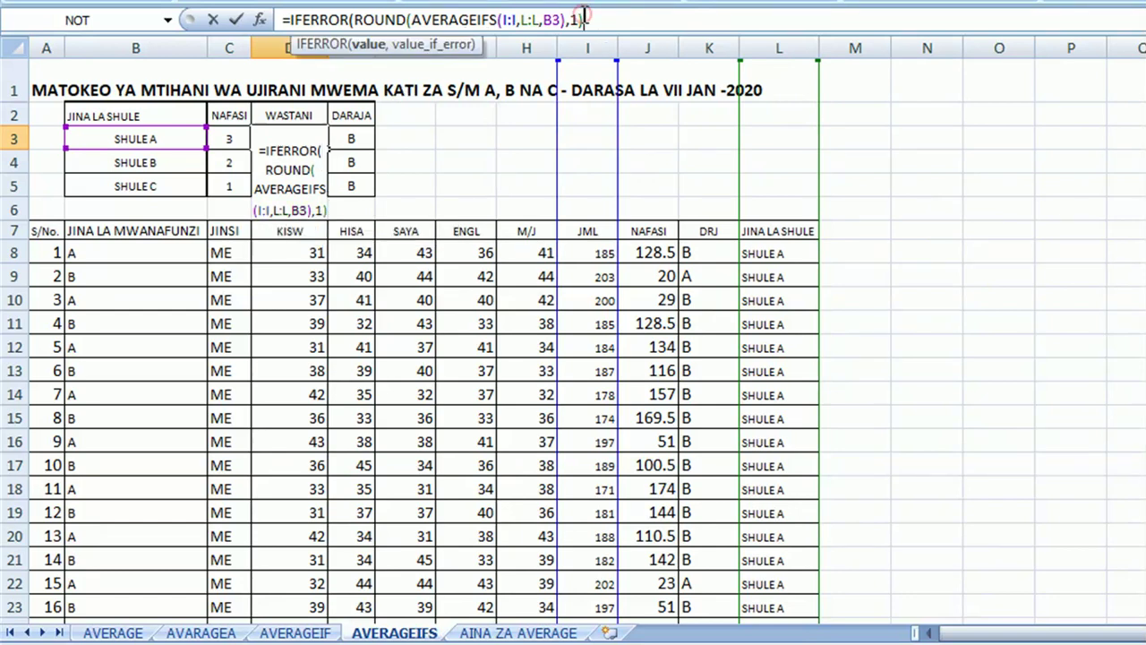
pyautogui.write(',""')
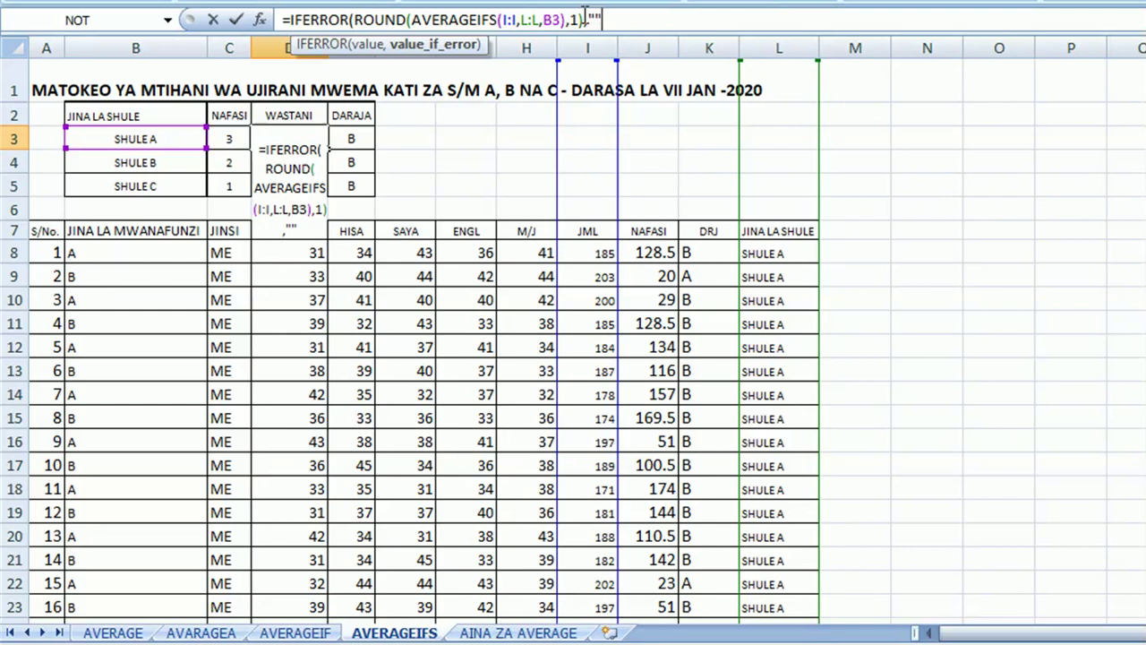
pyautogui.write(')')
pyautogui.press('Return')
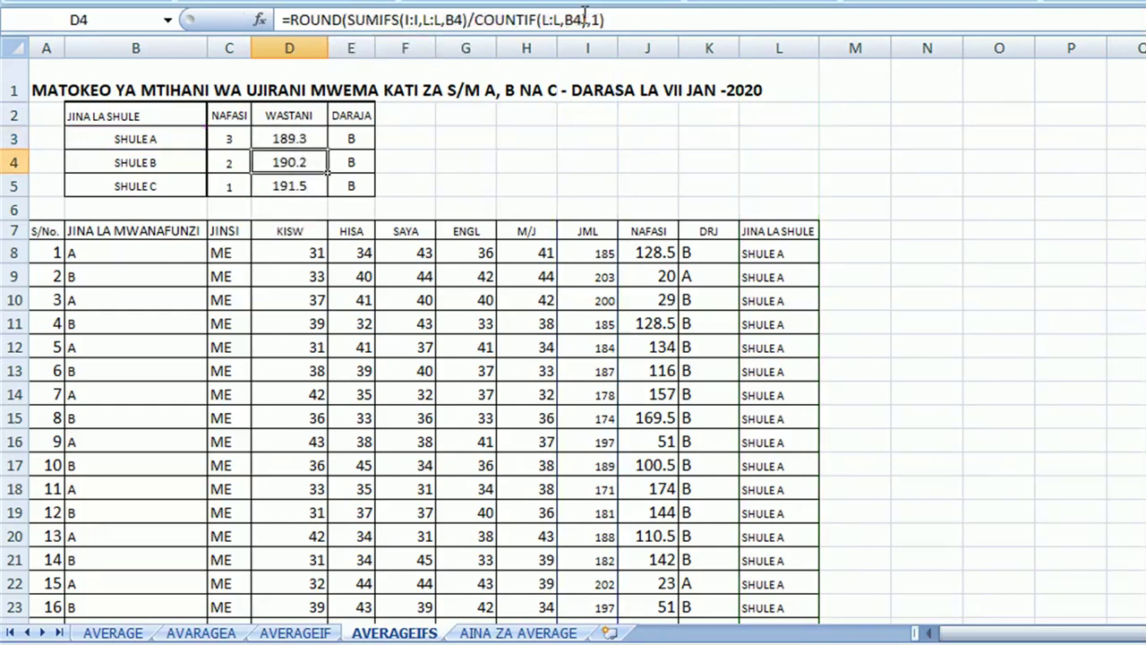
pyautogui.click(303, 136)
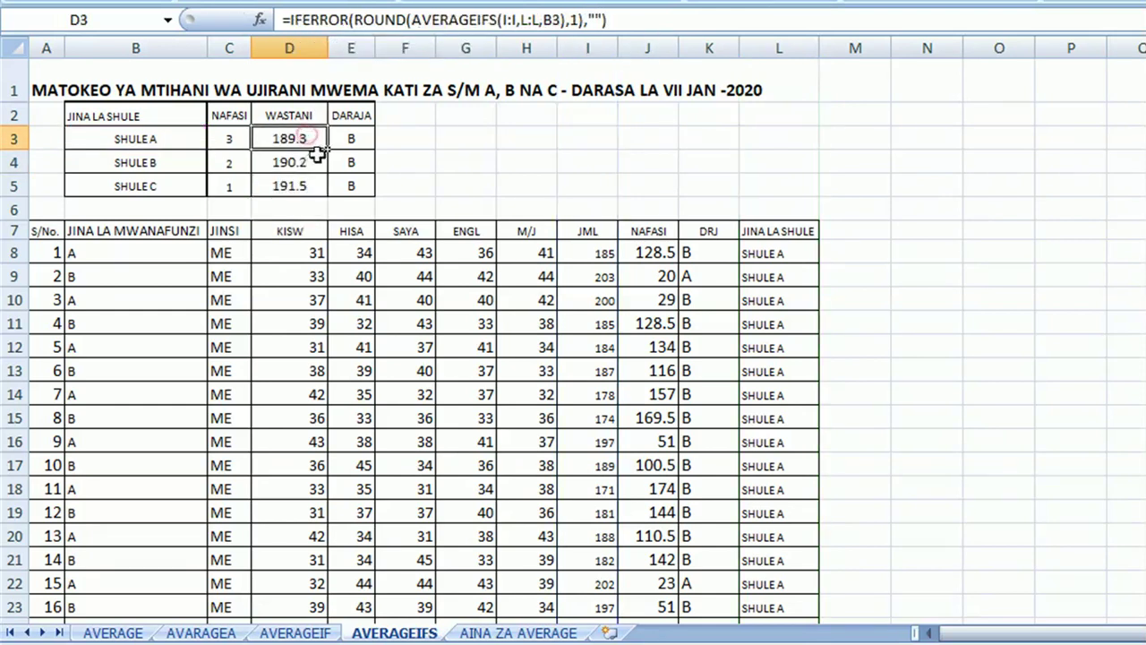
# Fill D3's formula down to D5 and verify SHULE B and C show 190.2 and 191.5
pyautogui.moveTo(328, 149); pyautogui.dragTo(324, 189)
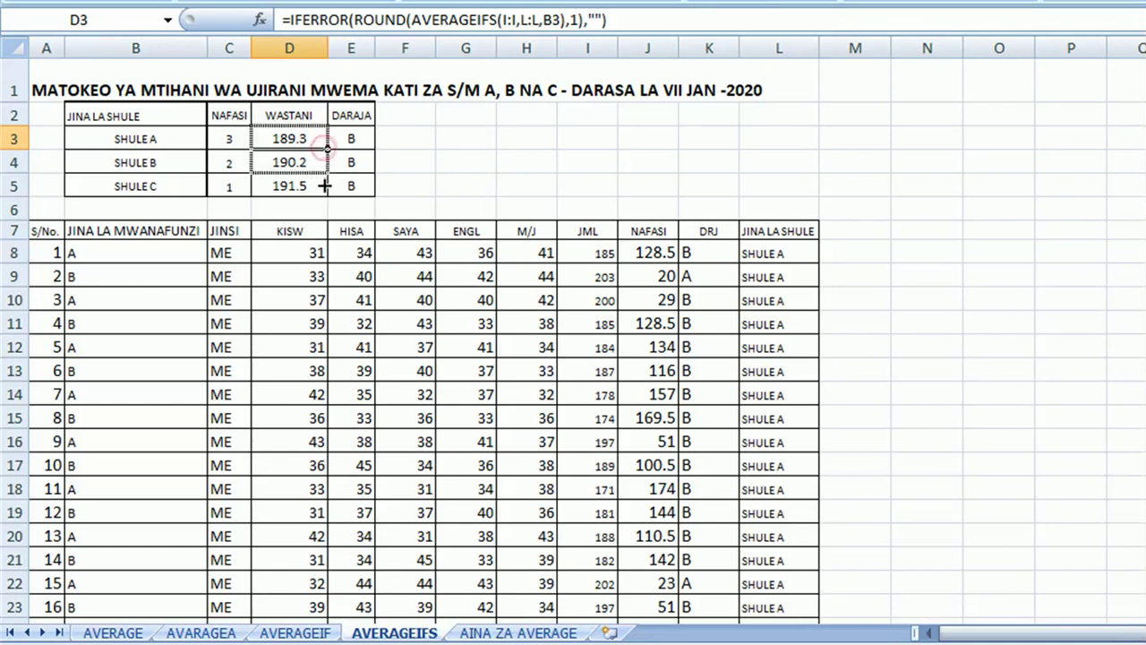
pyautogui.click(285, 160)
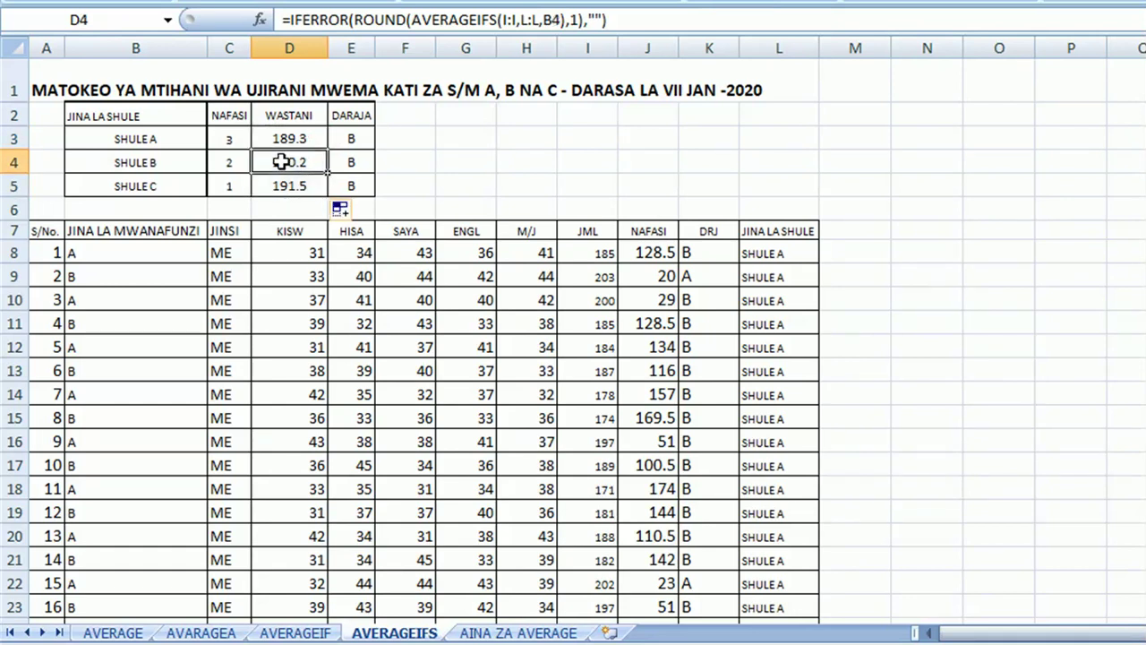
pyautogui.click(292, 188)
pyautogui.click(287, 159)
pyautogui.click(290, 185)
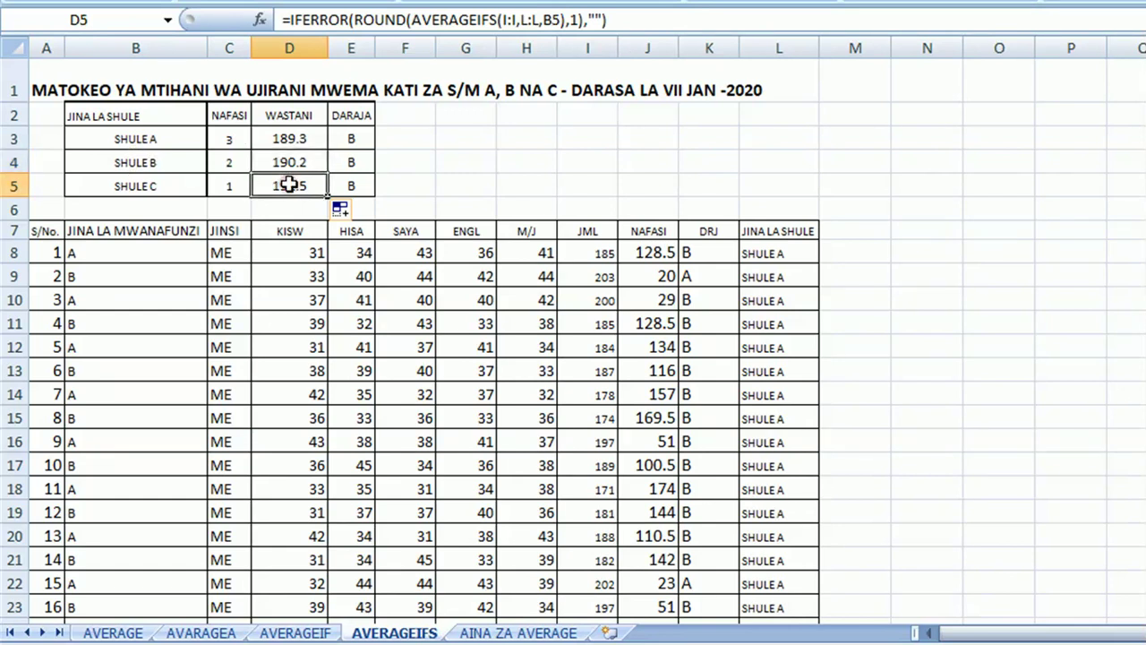
pyautogui.click(296, 138)
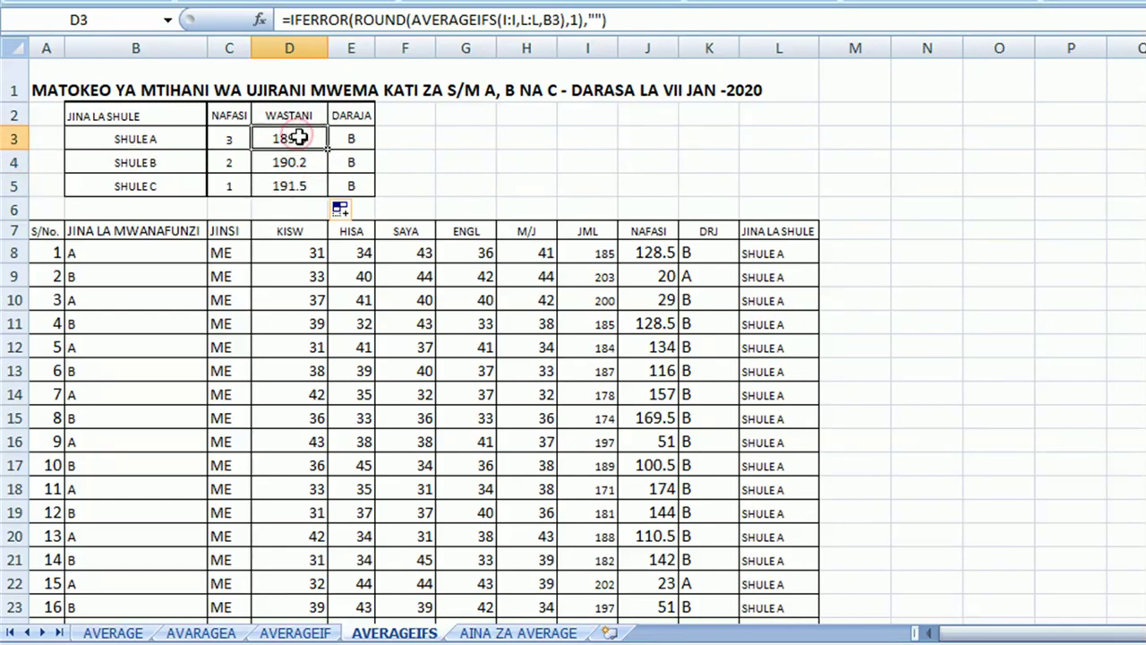
pyautogui.click(397, 136)
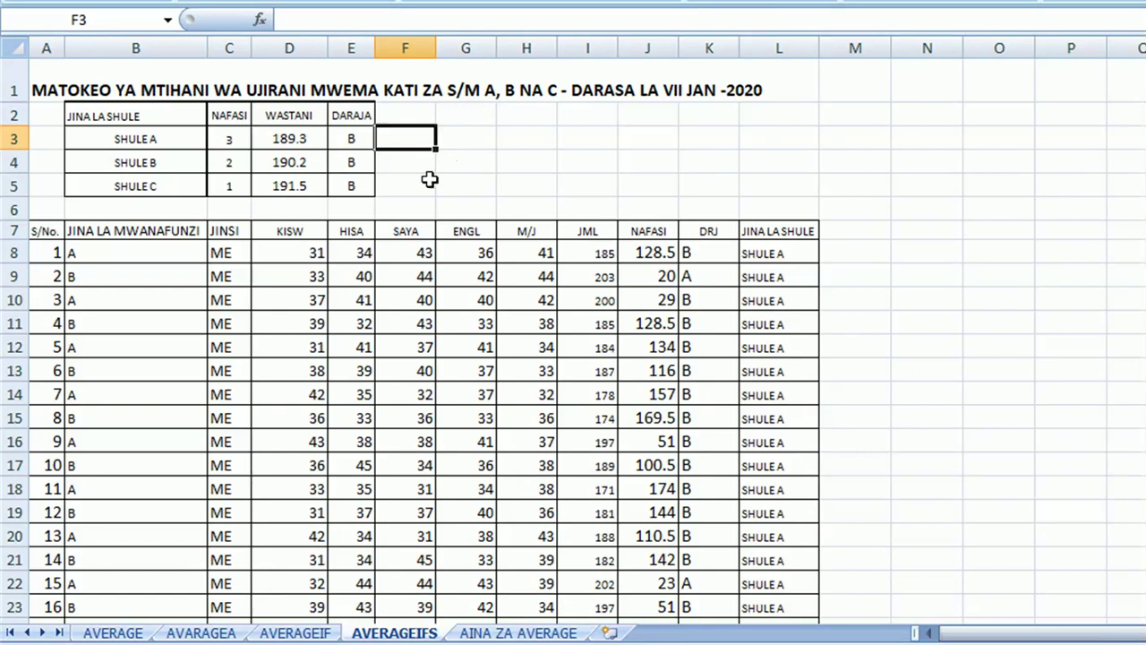
pyautogui.click(410, 160)
pyautogui.click(409, 136)
pyautogui.click(475, 138)
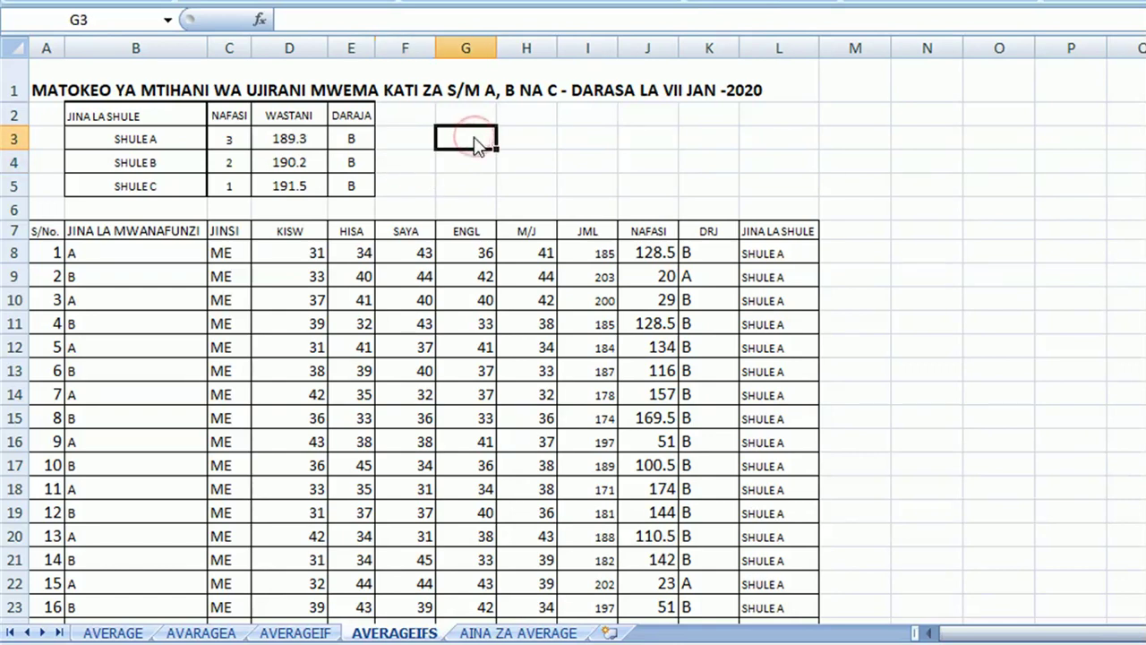